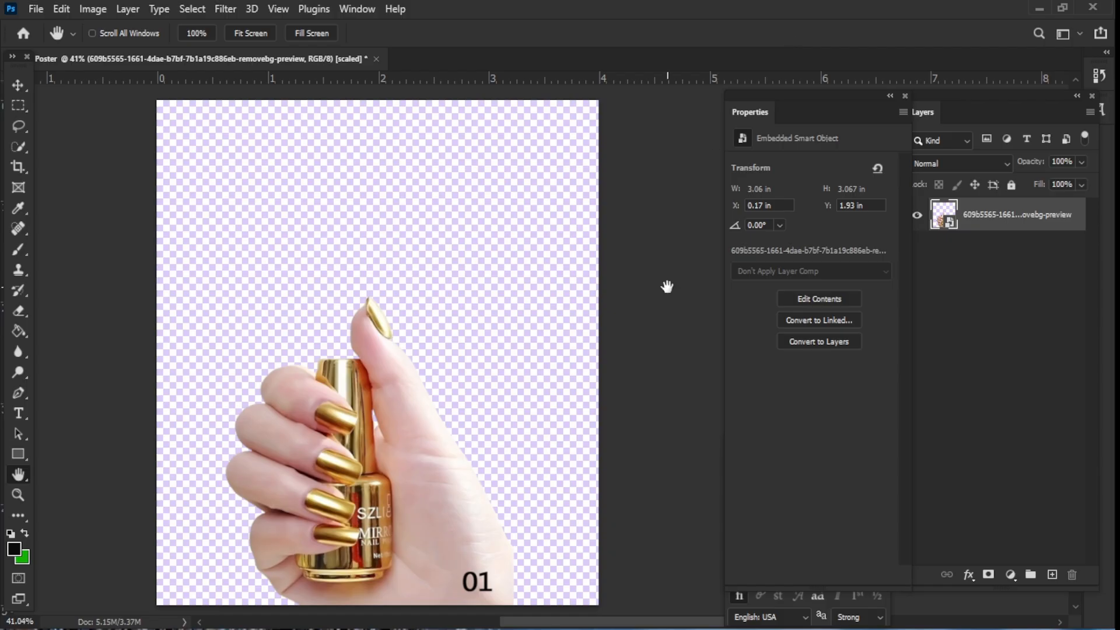
- Apply Camera Raw Filter to the hand layer with Highlights +21, Blacks -65, Texture -3, Clarity +9, Dehaze +21 and Vibrance +11
click(228, 10)
click(289, 134)
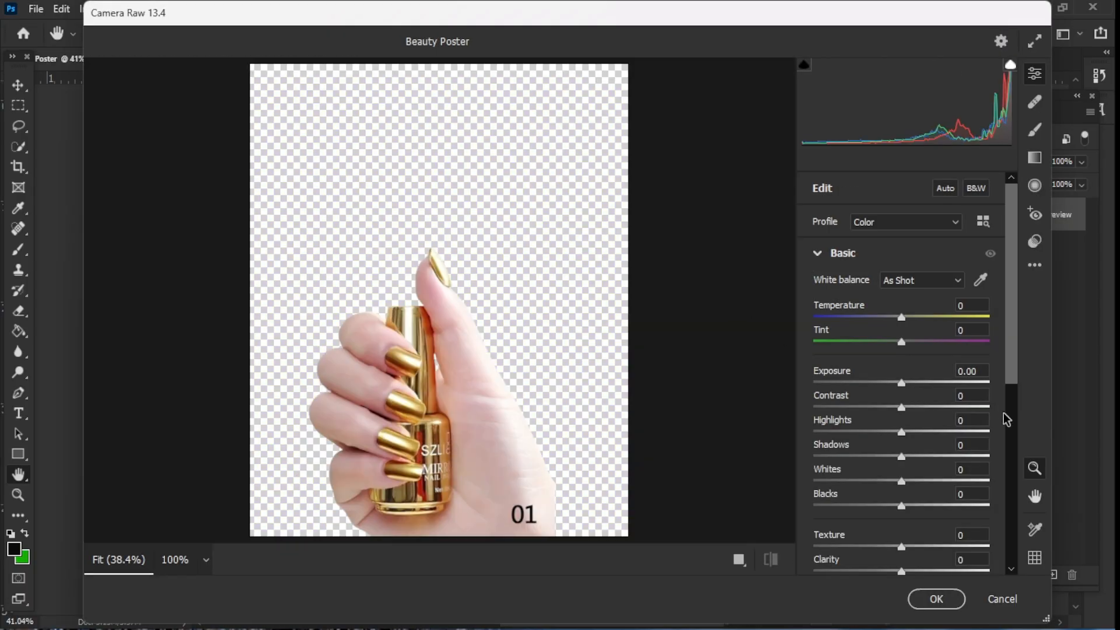
scroll(918, 385, down, 3)
mouse_move(909, 362)
mouse_down()
mouse_move(935, 361)
mouse_move(896, 365)
mouse_move(926, 367)
mouse_up()
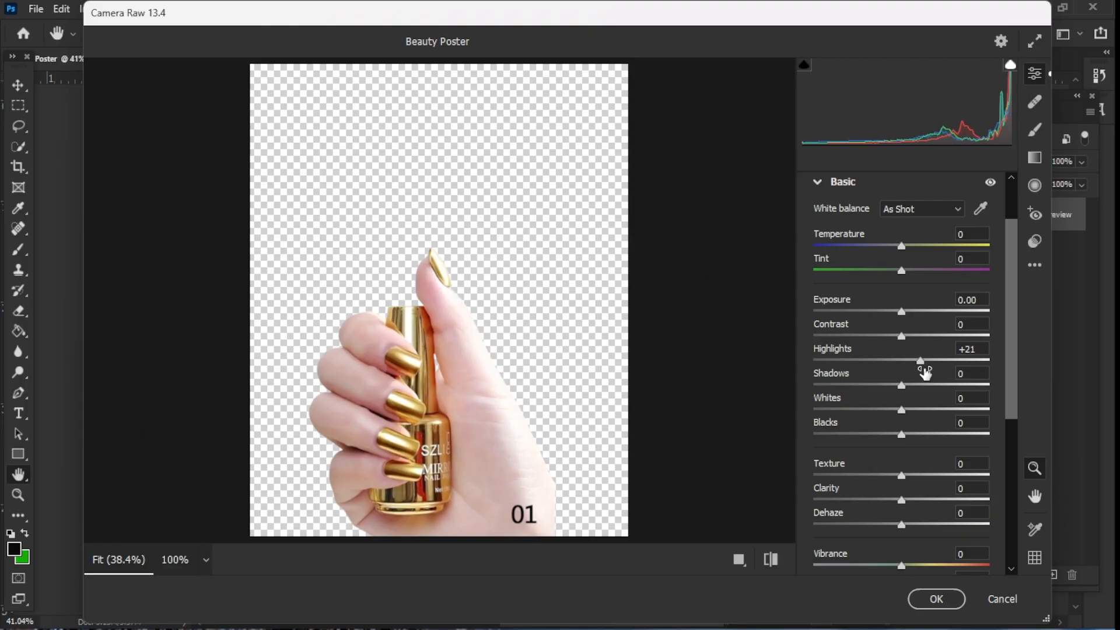
drag(902, 434, 808, 442)
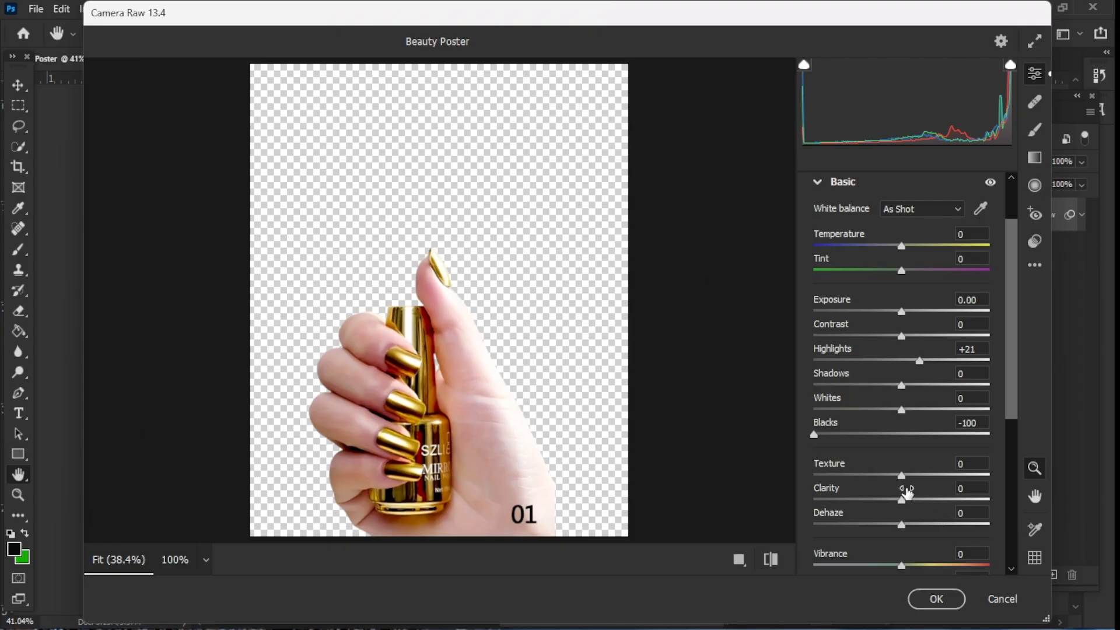
drag(904, 475, 891, 499)
drag(825, 437, 845, 438)
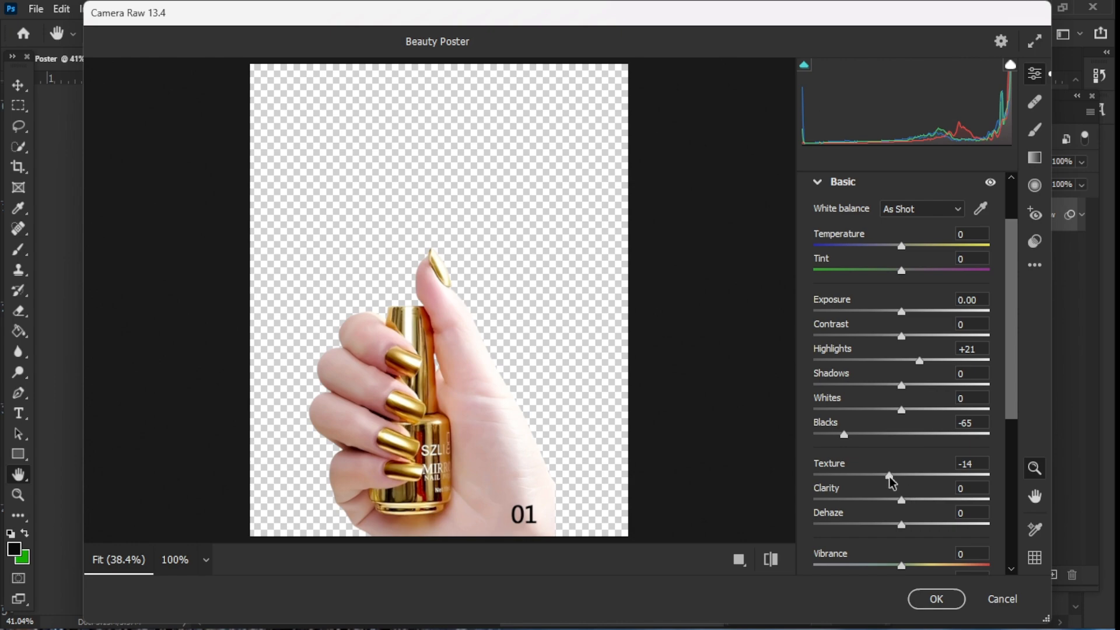
drag(889, 476, 921, 536)
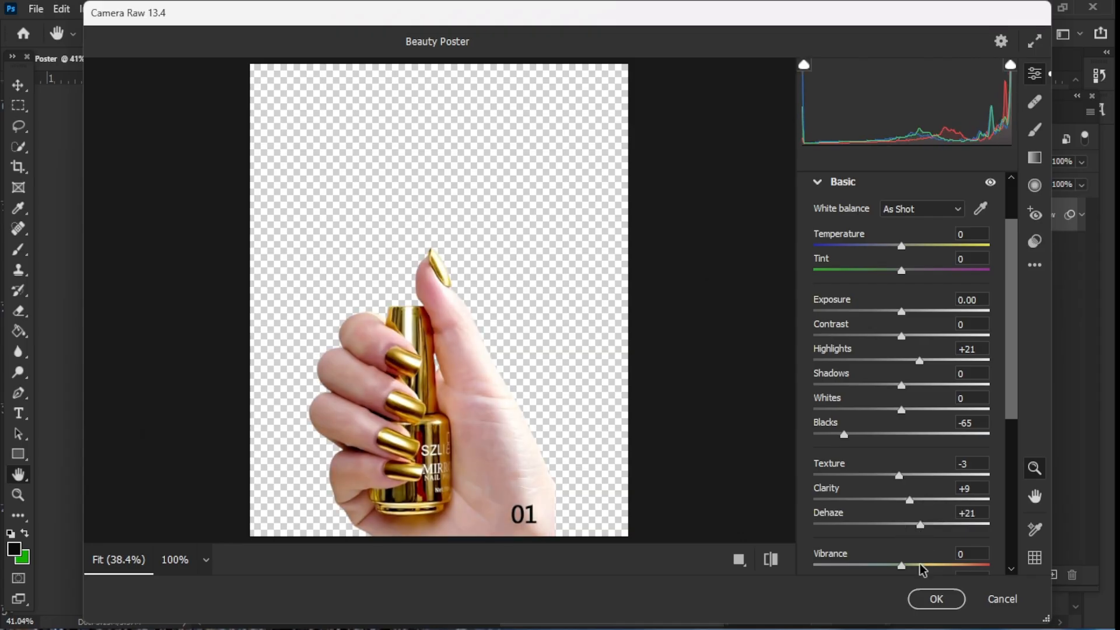
click(931, 599)
click(951, 249)
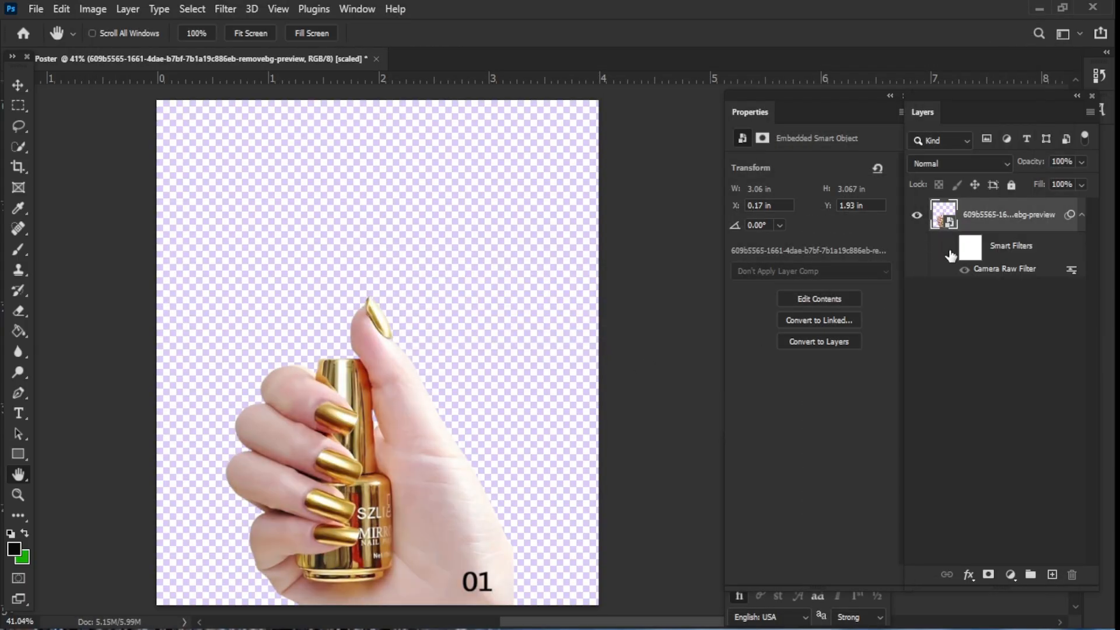
click(950, 249)
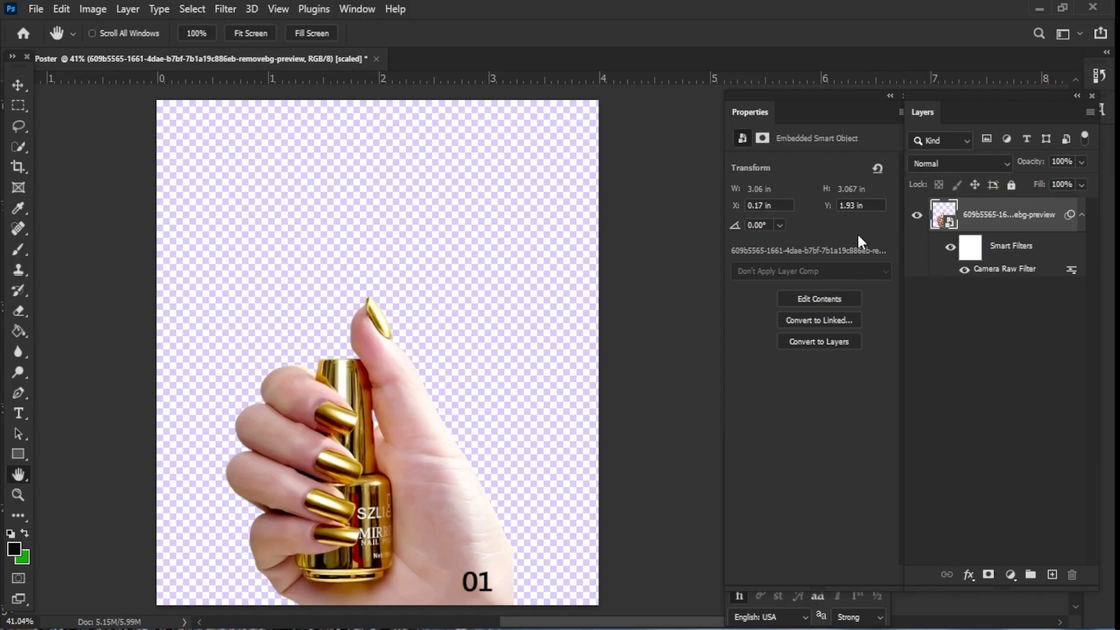
- Add a new empty layer above the hand layer and clip it to the hand layer
click(1053, 575)
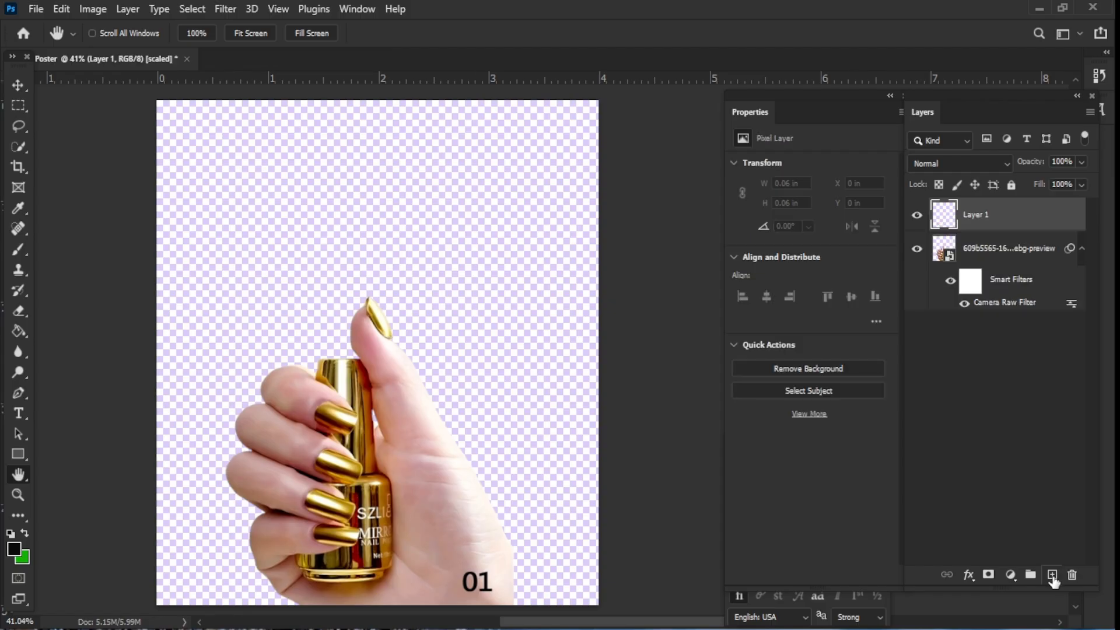
click(917, 249)
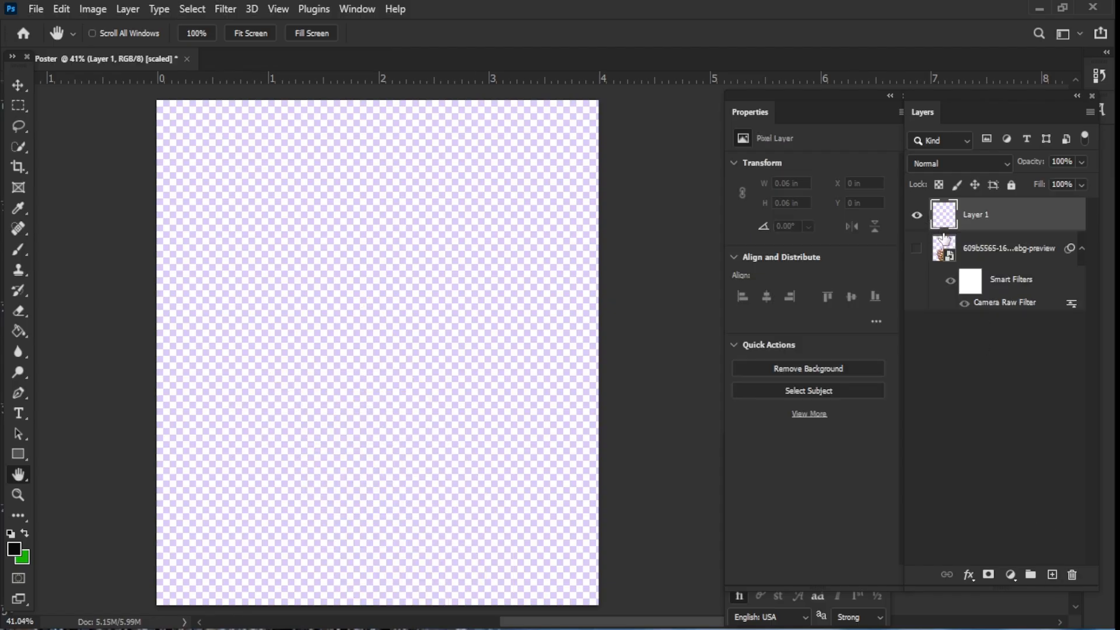
click(918, 249)
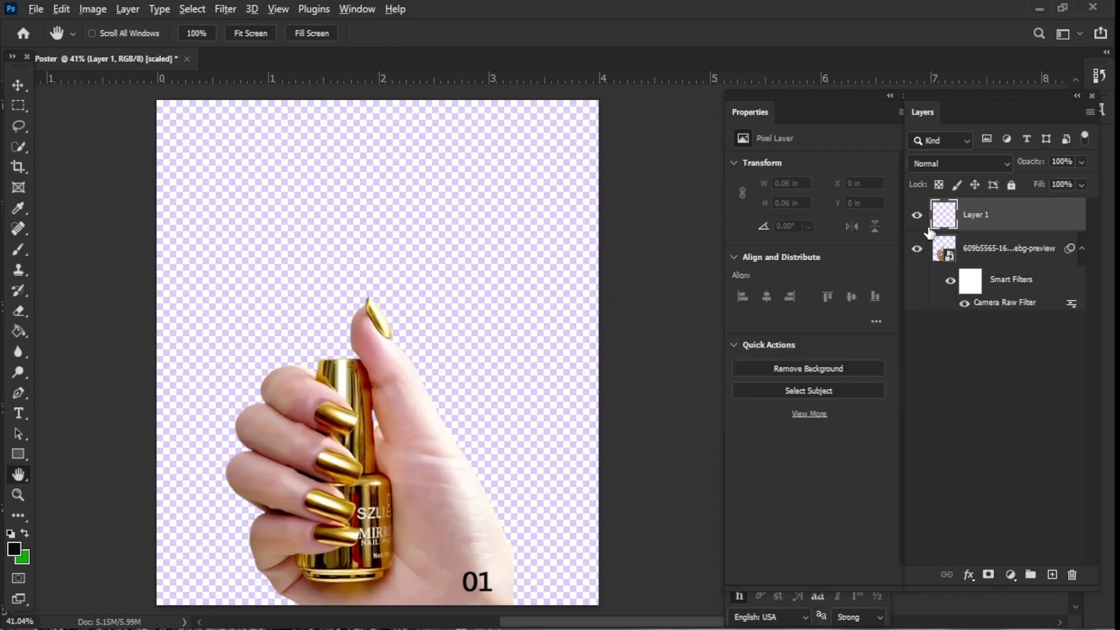
alt+click(920, 220)
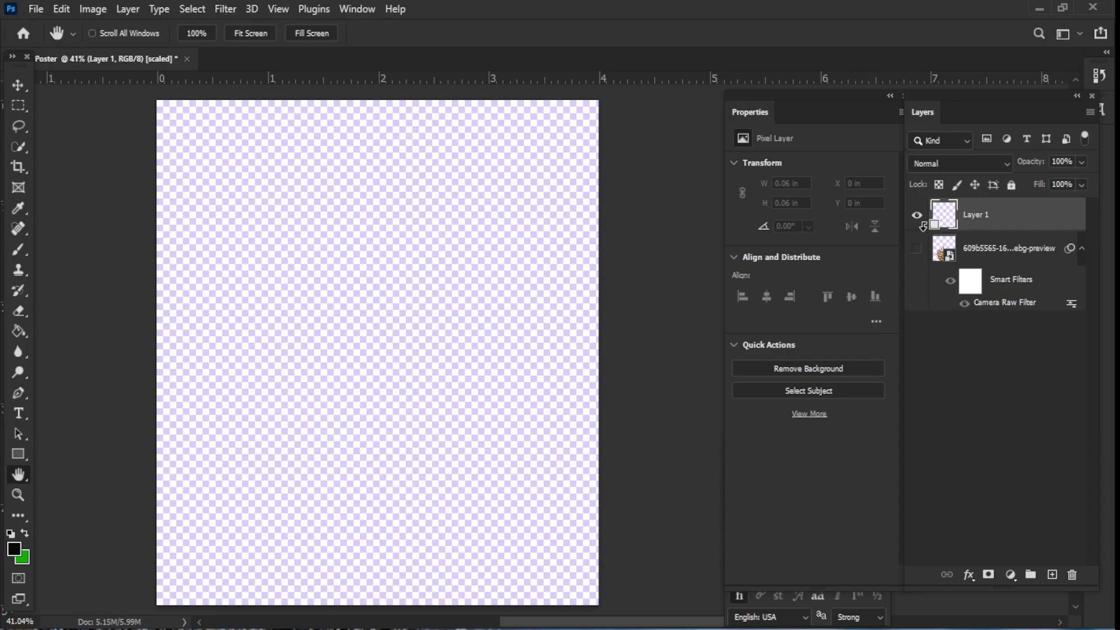
alt+click(921, 221)
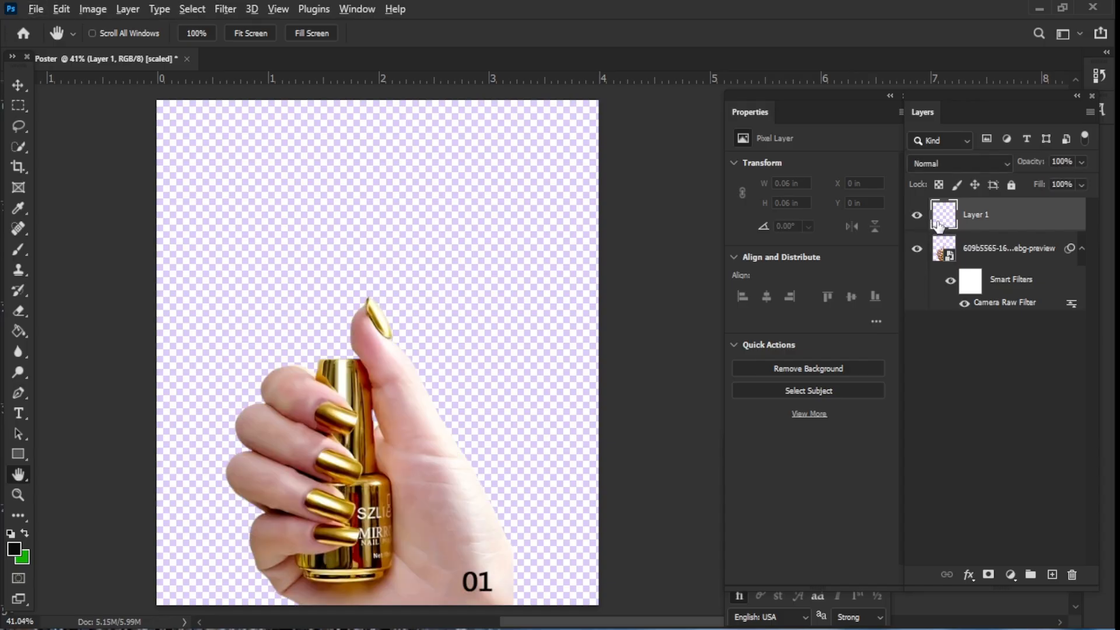
alt+click(949, 226)
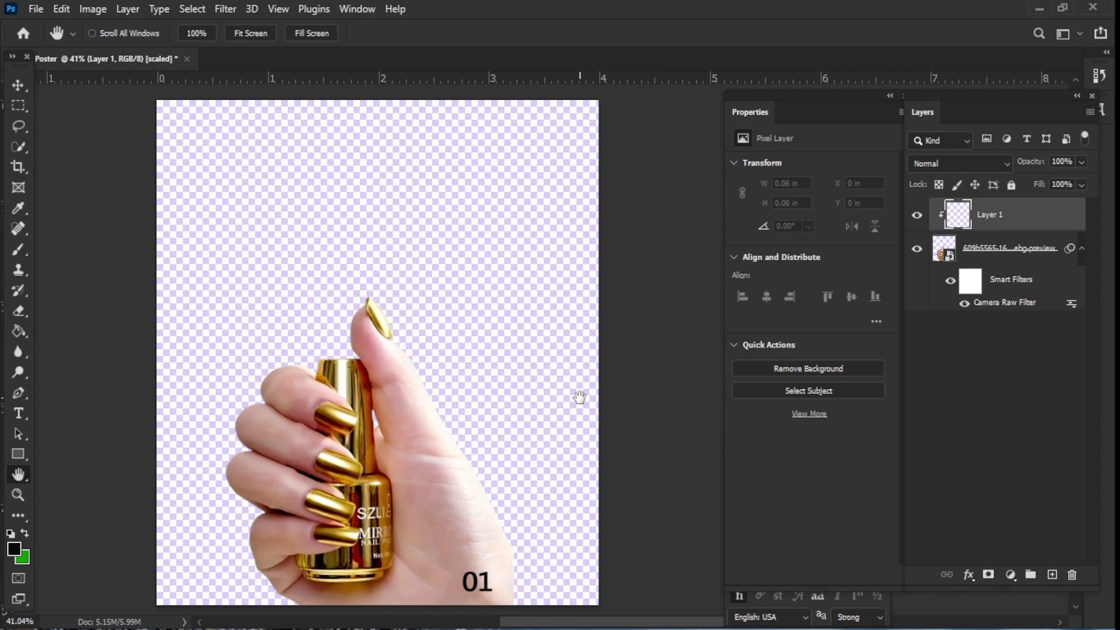
- Switch to the Brush at size 900 and sample the gold nail colour d8b151 as the foreground colour
key(b)
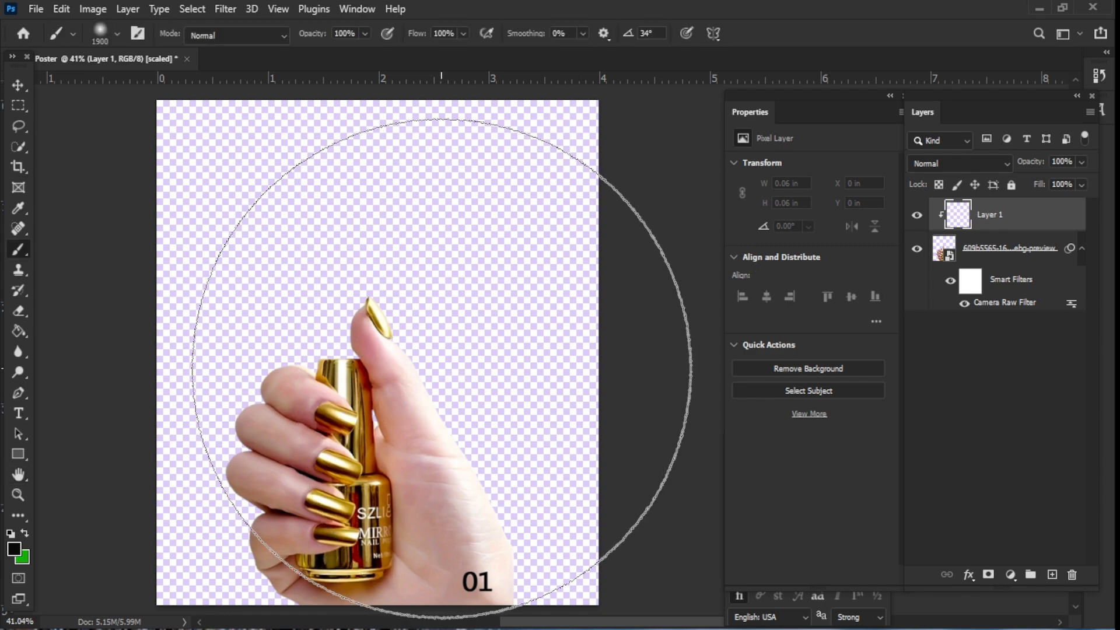
key([)
key([)
key([)
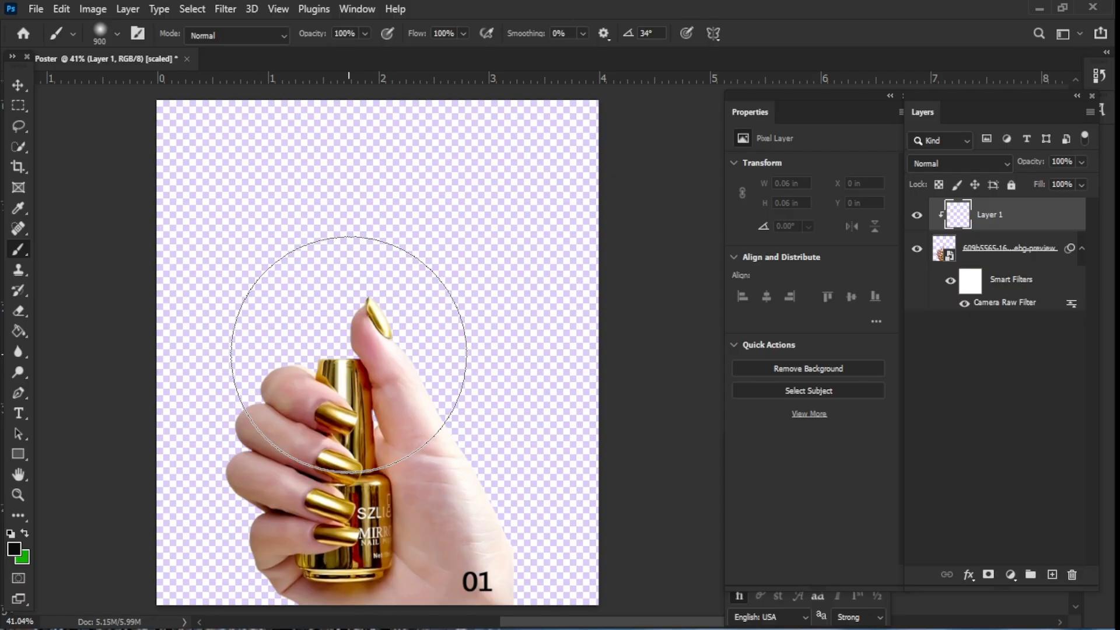
click(14, 548)
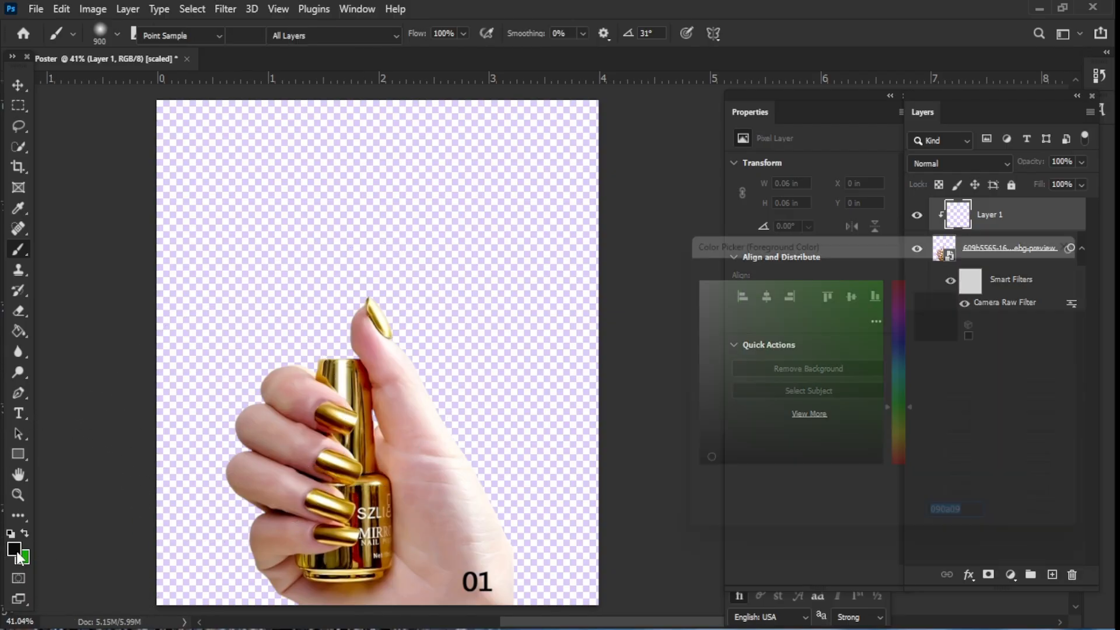
click(1061, 357)
click(1021, 345)
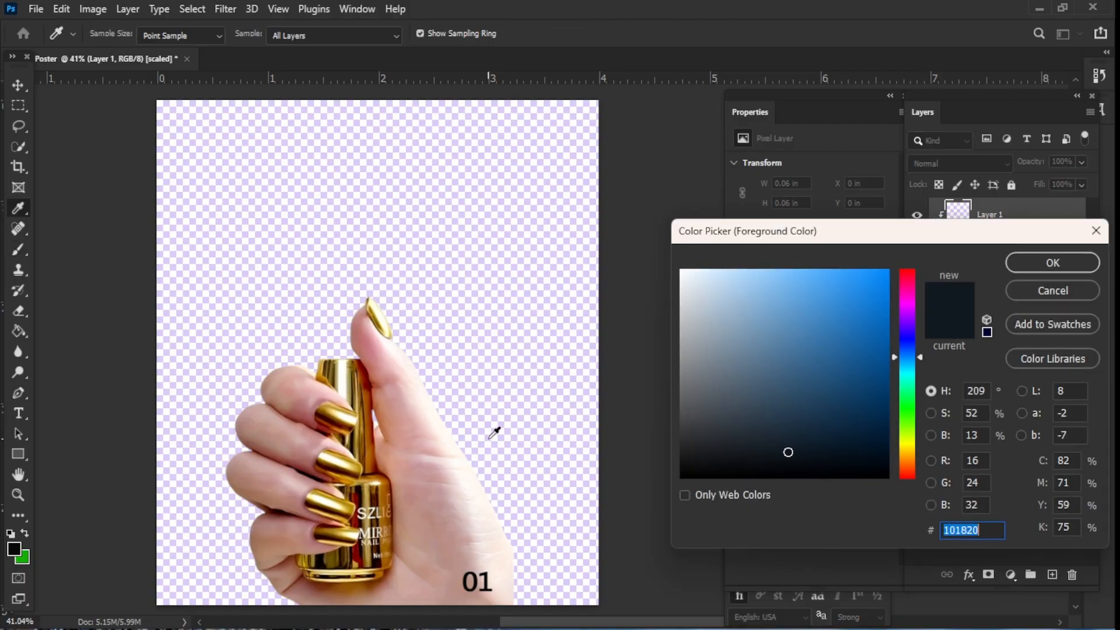
click(350, 420)
click(351, 416)
click(337, 408)
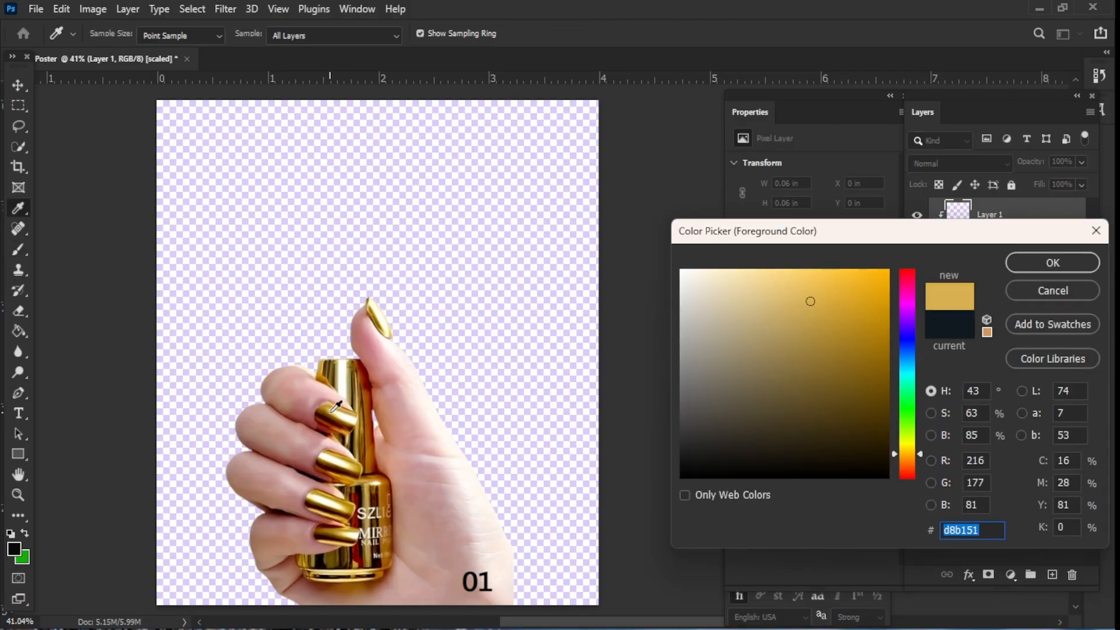
key(Return)
- Move Layer 1 below the hand smart object layer
key(b)
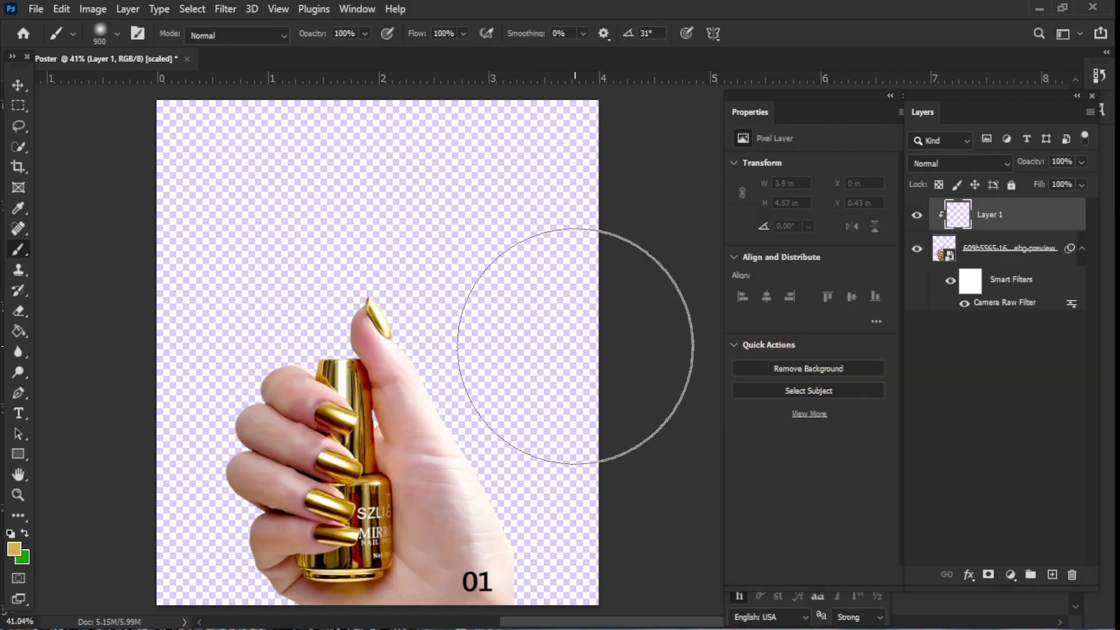
drag(996, 227, 1000, 275)
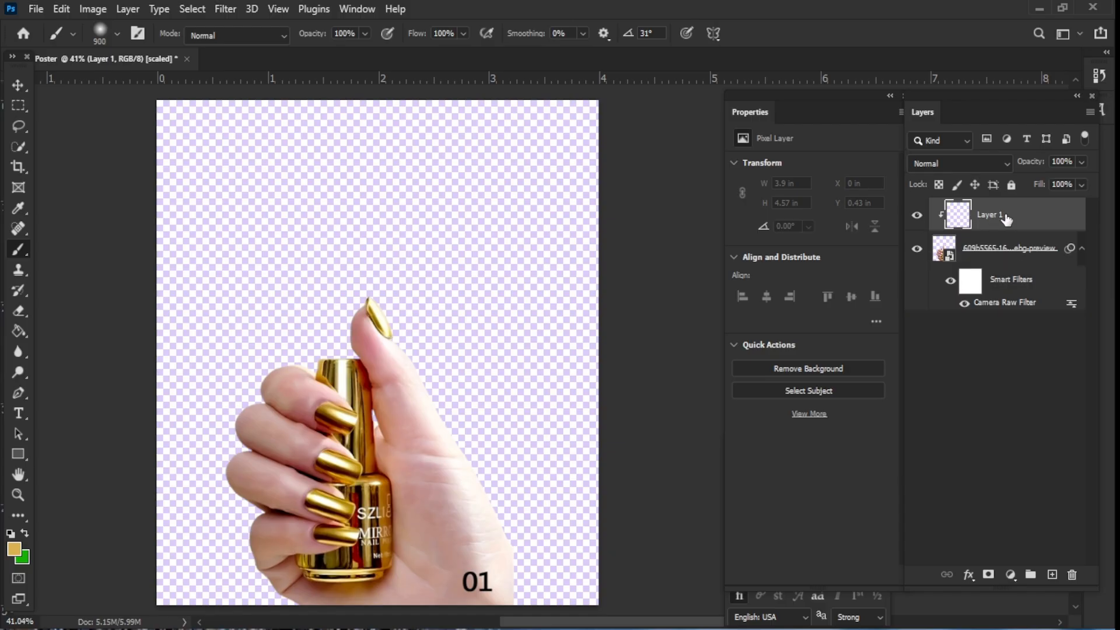
drag(1006, 218, 999, 310)
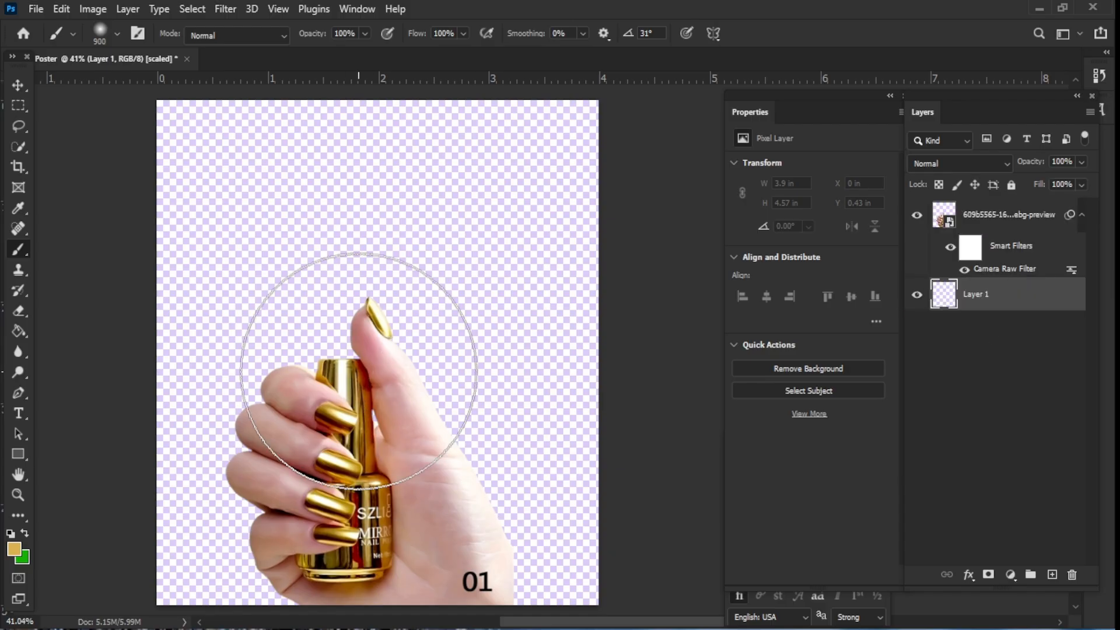
- Paint a soft gold glow behind the hand on Layer 1 with repeated brush dabs
click(359, 370)
click(358, 370)
click(359, 370)
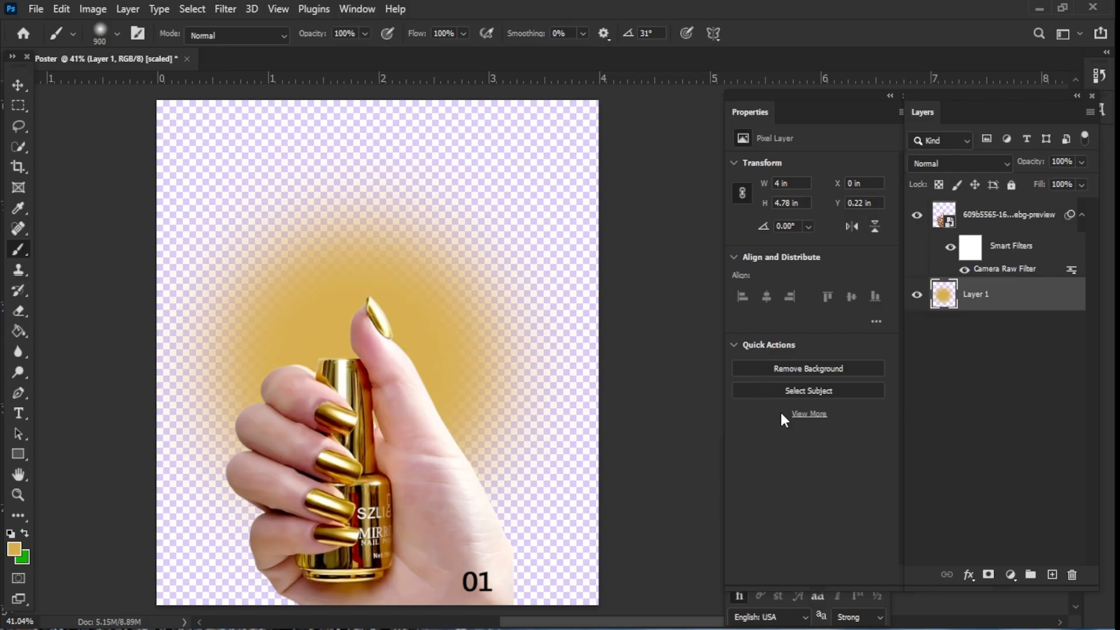
- Add a new layer and dab a pale gold ecd49a glow behind the hand
click(1052, 575)
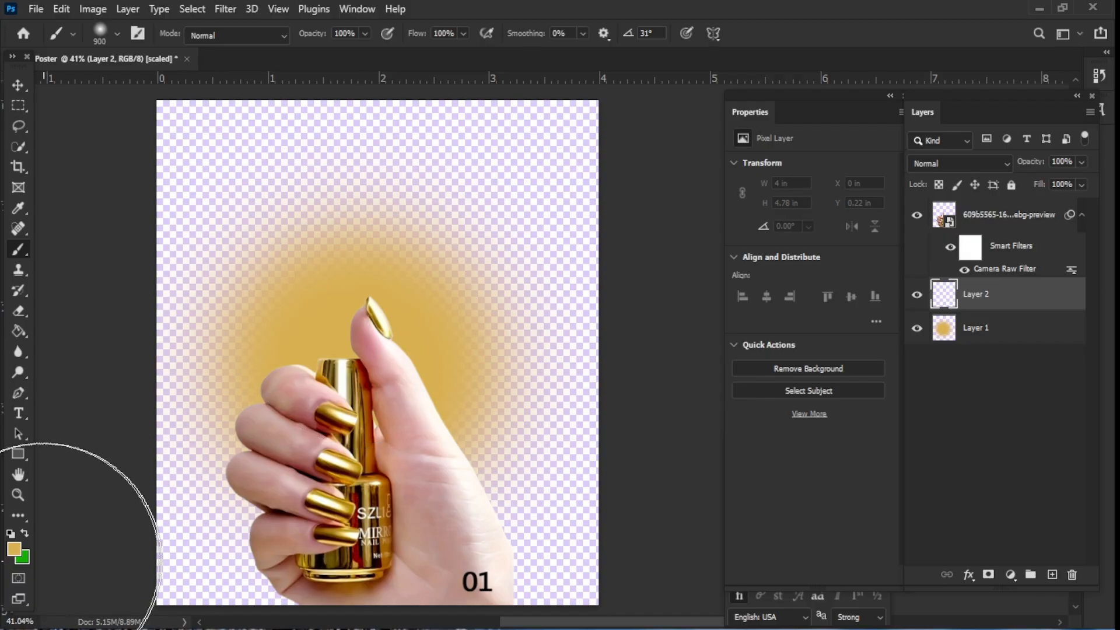
click(14, 549)
drag(769, 276, 753, 284)
click(1069, 270)
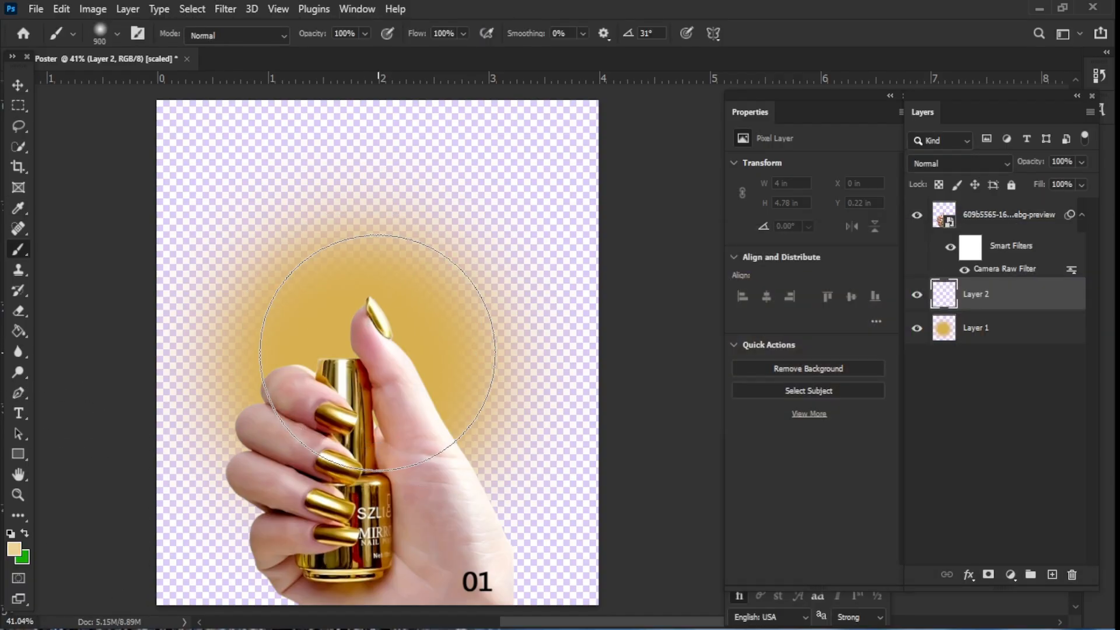
click(371, 336)
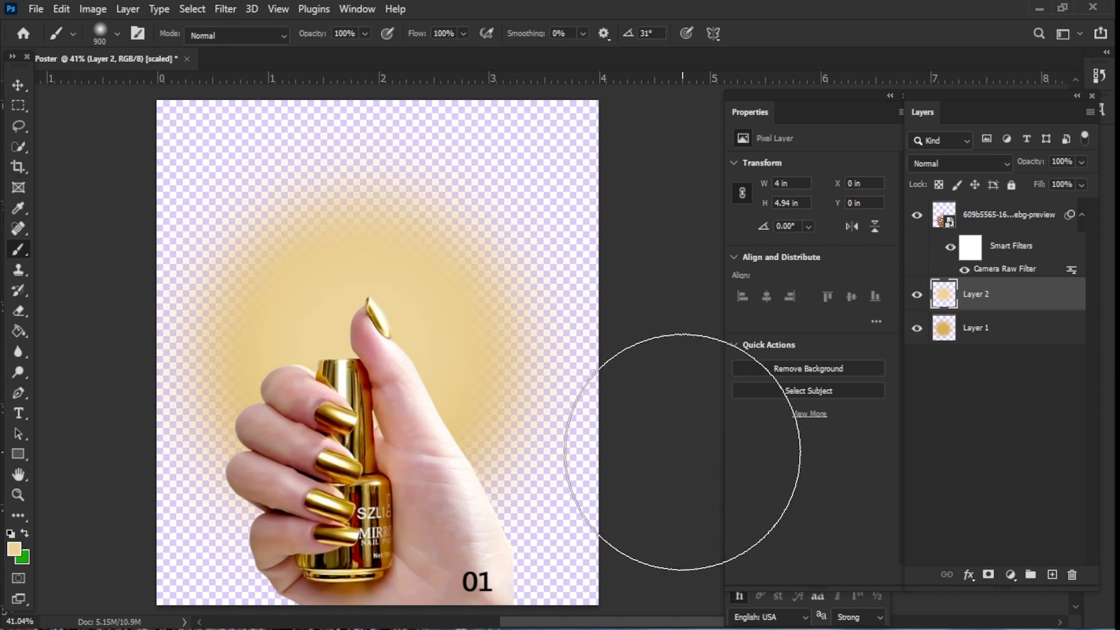
click(1002, 344)
click(980, 164)
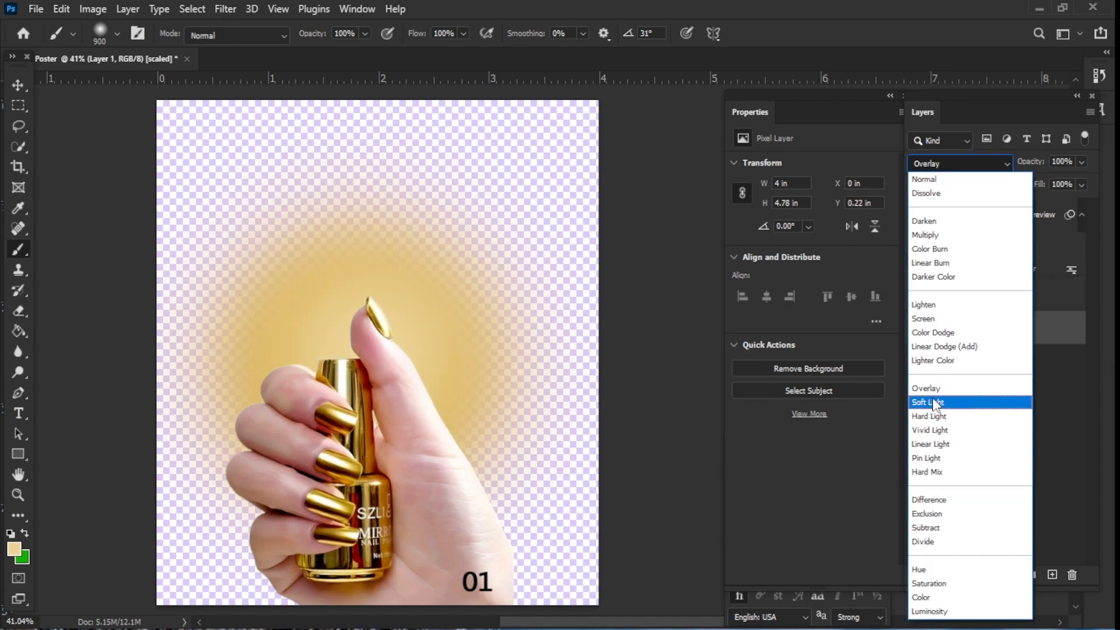
key(Escape)
- Set Layer 2's blend mode to Linear Dodge (Add)
click(980, 304)
click(1008, 163)
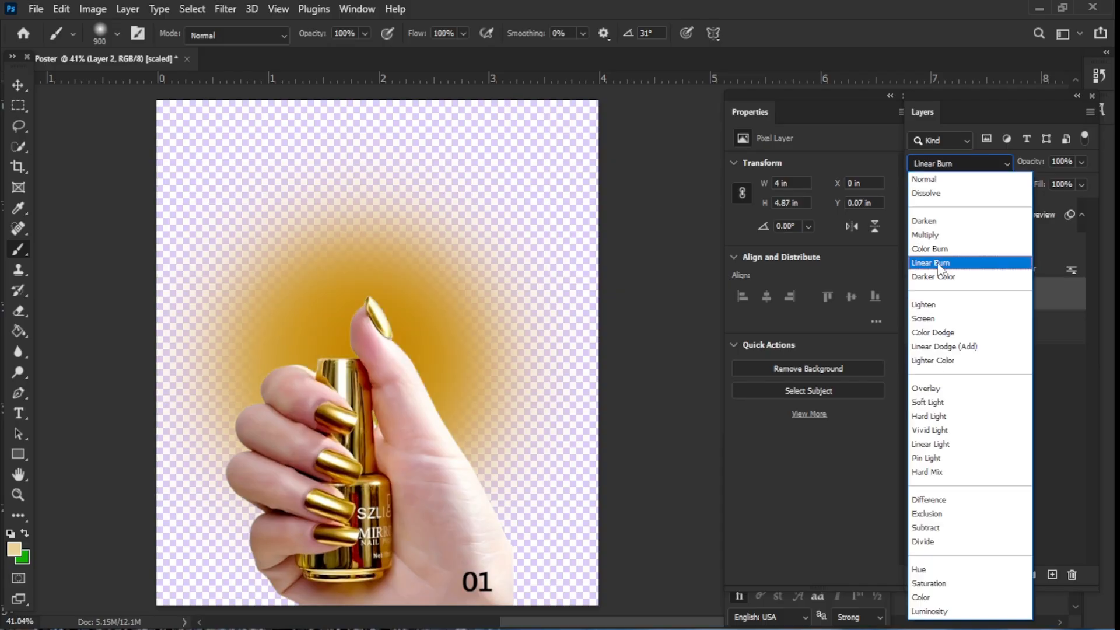
click(955, 346)
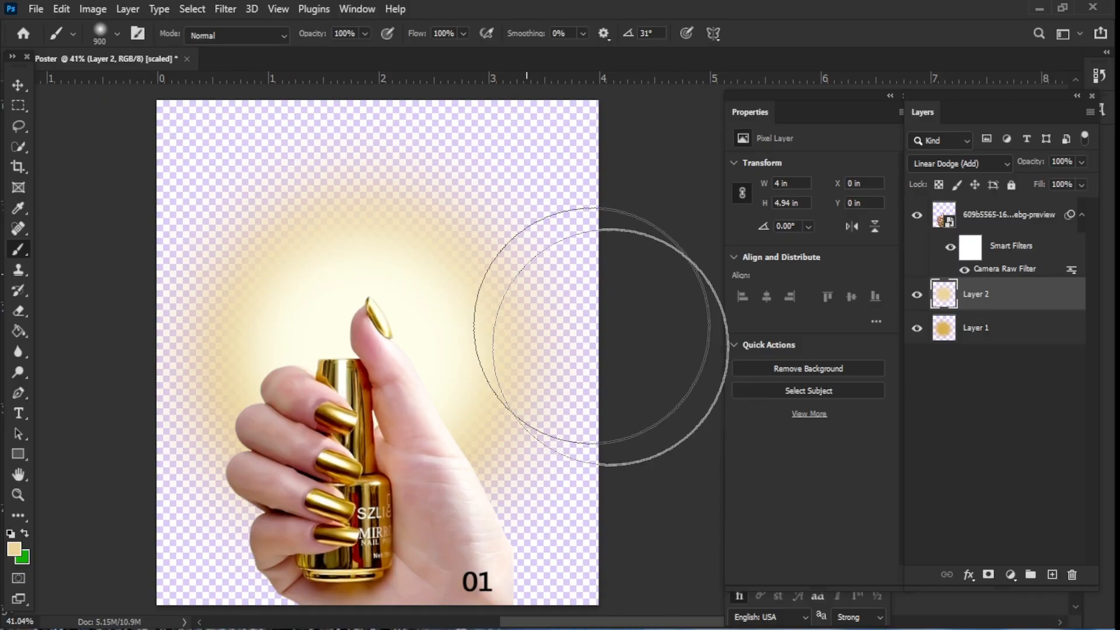
- Add a new layer at the bottom of the stack and paint it with PANTONE 1405 C brown from the colour libraries
click(1052, 574)
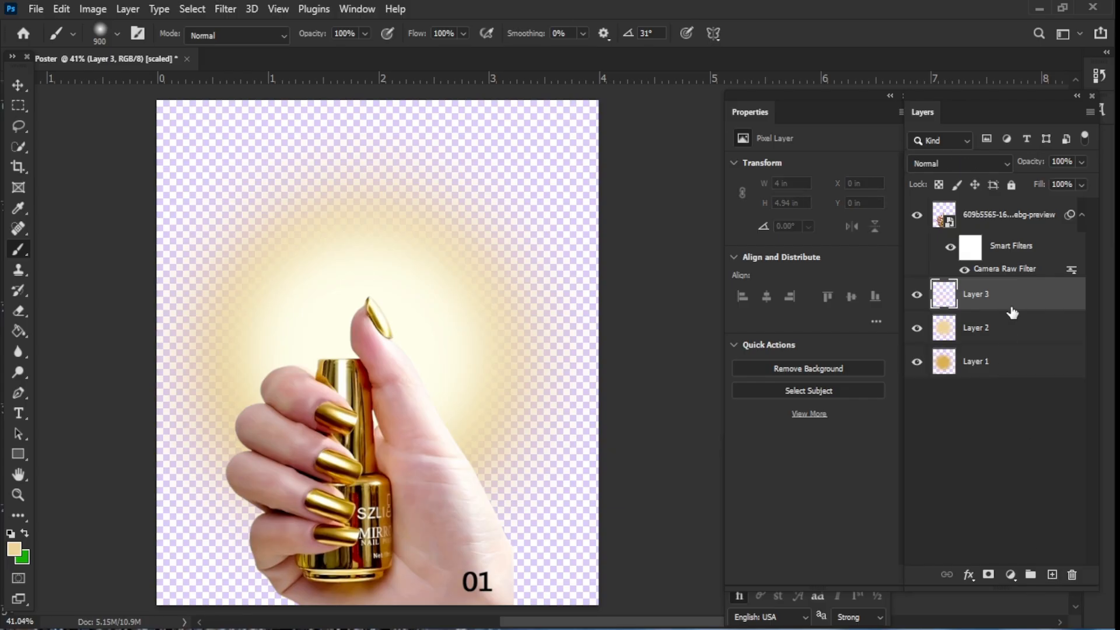
drag(1012, 314, 1024, 383)
click(14, 550)
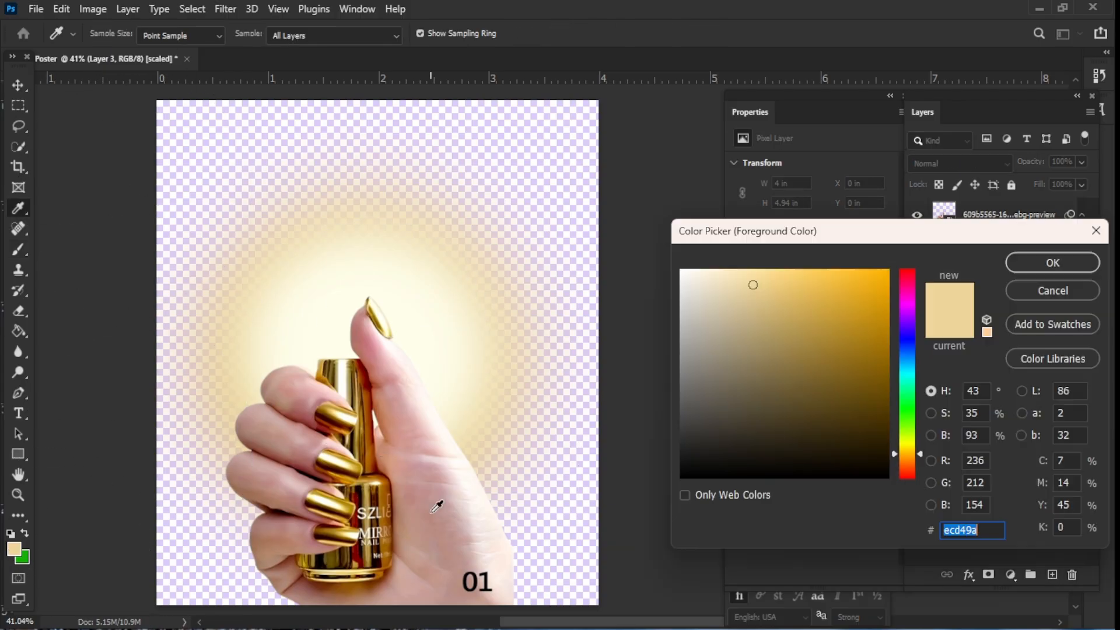
click(1038, 358)
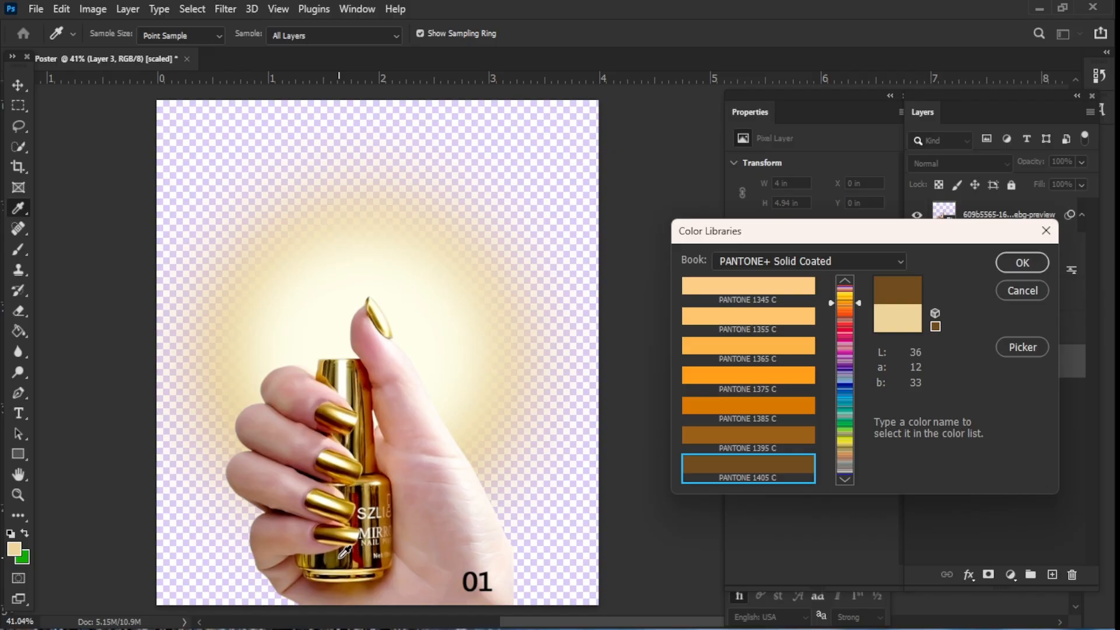
click(1029, 267)
key(b)
mouse_move(200, 138)
mouse_down()
mouse_move(503, 125)
mouse_move(549, 137)
mouse_move(613, 447)
mouse_move(581, 614)
mouse_move(157, 614)
mouse_move(153, 114)
mouse_move(372, 161)
mouse_move(505, 170)
mouse_move(588, 94)
mouse_move(578, 338)
mouse_move(472, 571)
mouse_move(693, 485)
mouse_move(659, 189)
mouse_move(670, 160)
mouse_up()
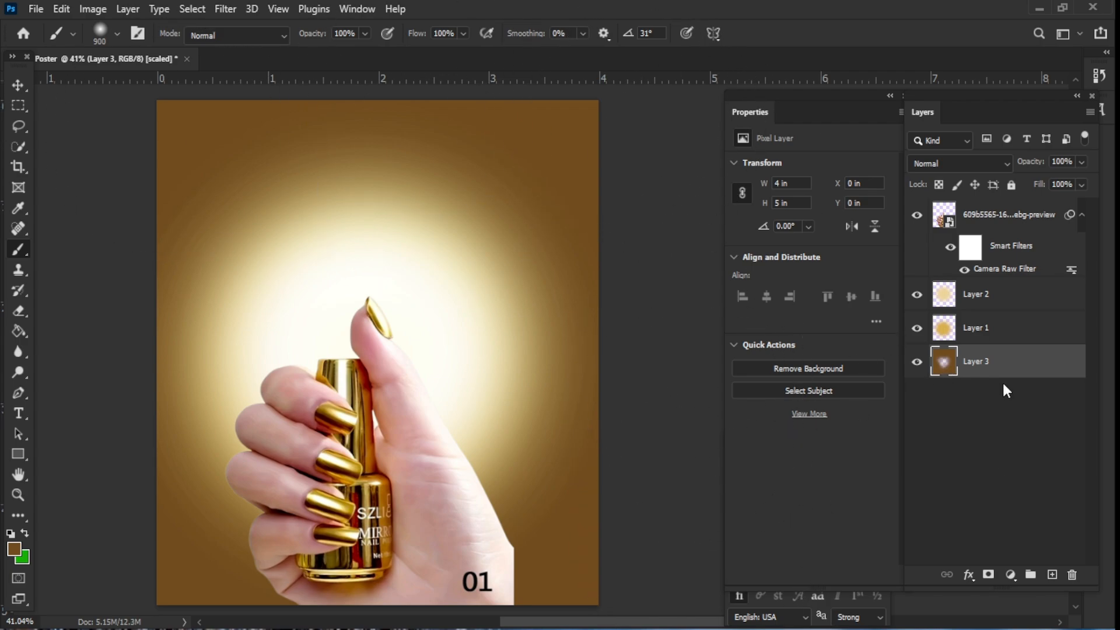
- Add a new layer above the brown background layer and clip it to that layer
click(1052, 576)
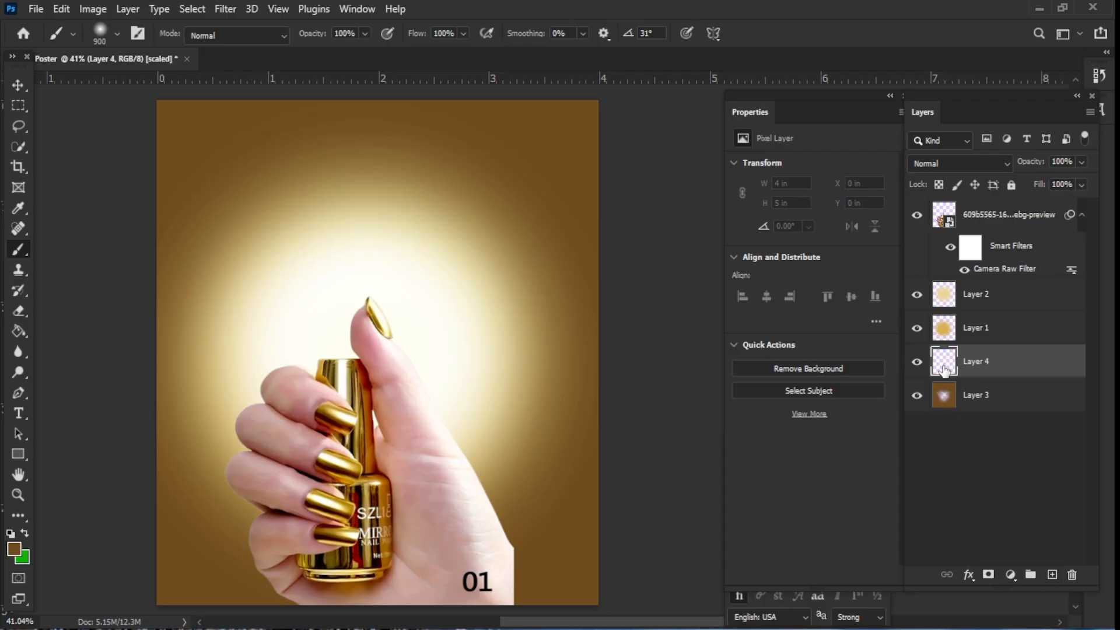
alt+click(917, 363)
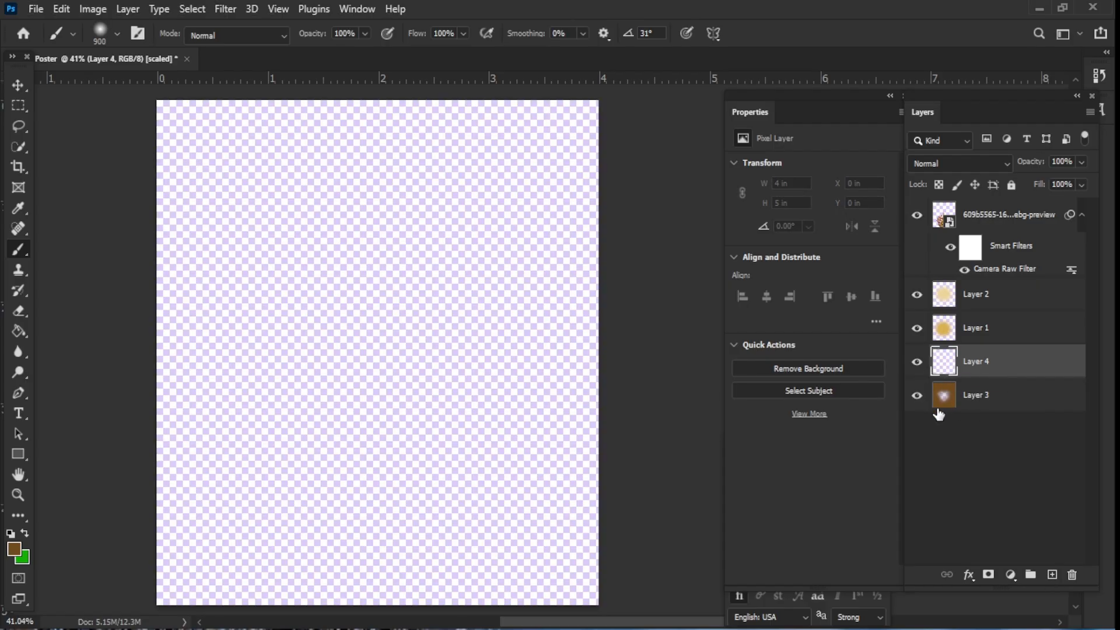
alt+click(943, 378)
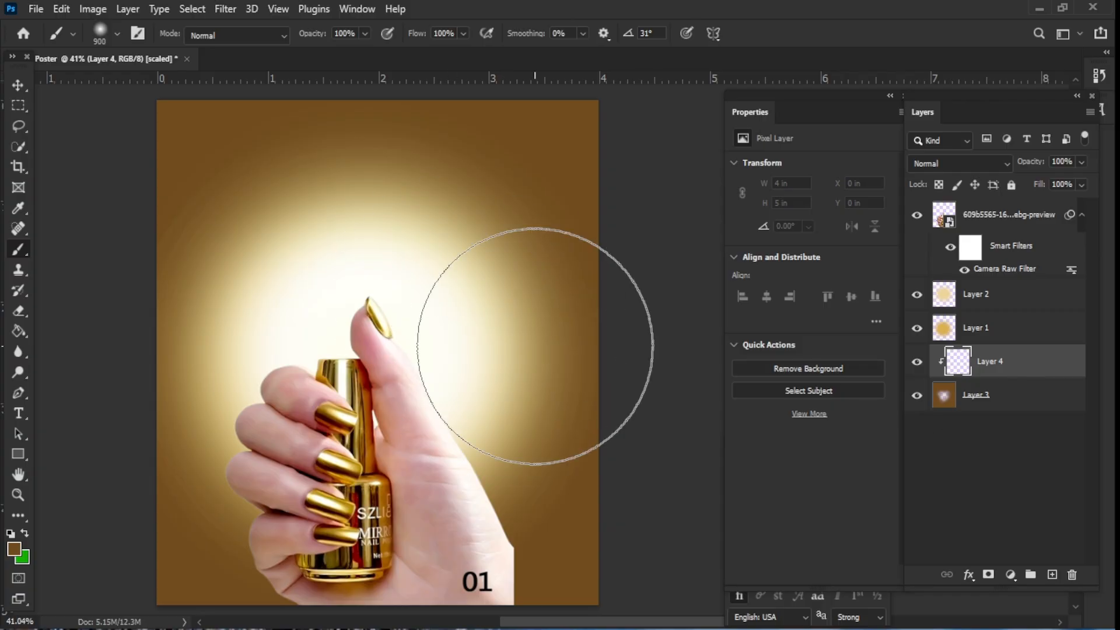
- Set the foreground colour to dark red 710000 by sampling it from the canvas in the colour picker
click(14, 549)
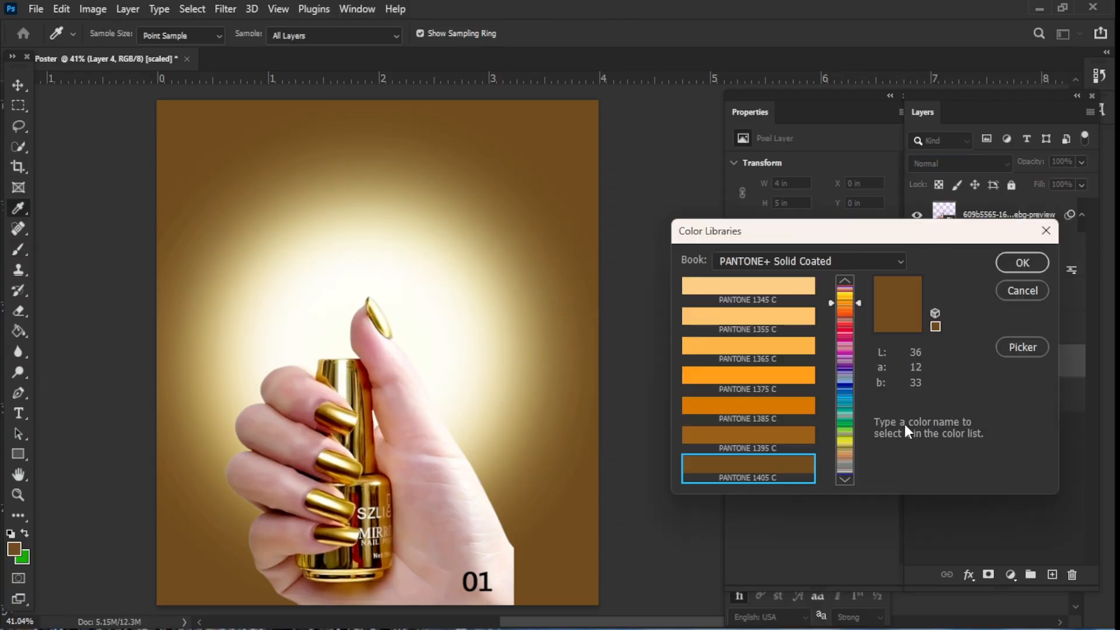
click(1023, 347)
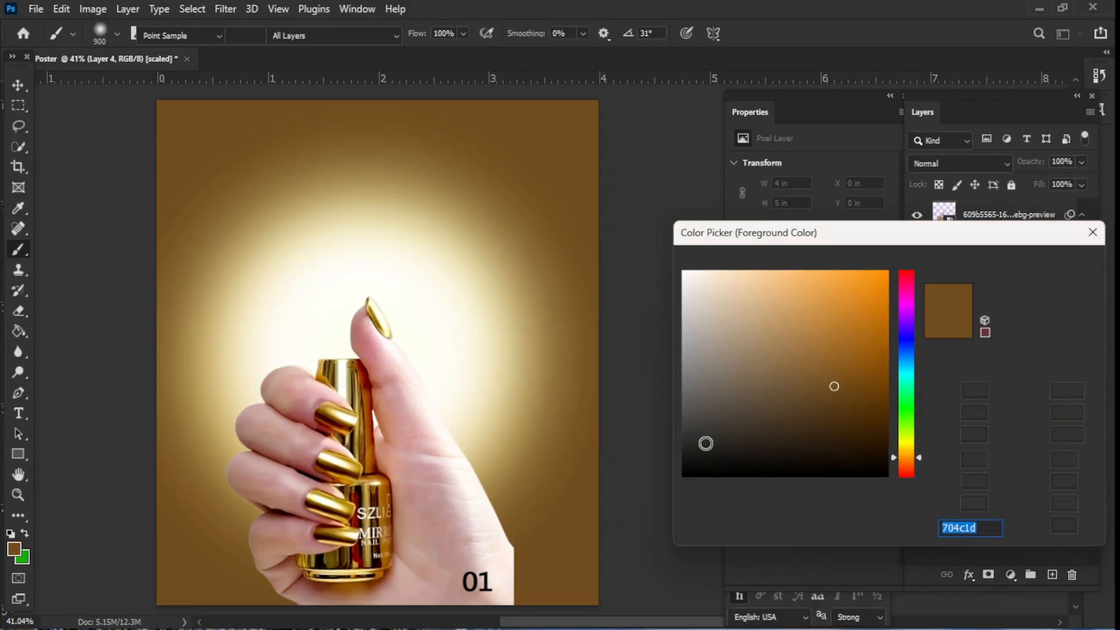
click(373, 516)
click(362, 511)
click(354, 505)
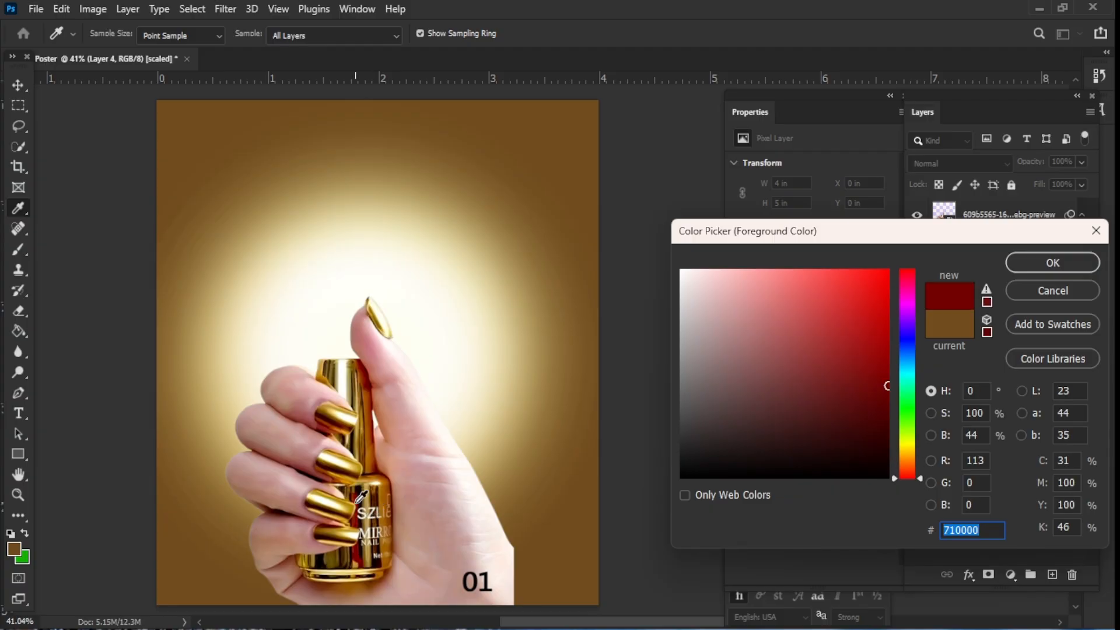
click(1043, 262)
- Lower the brush flow to 34% and paint dark red over the top and bottom edges of the clipped background layer
drag(542, 183, 263, 163)
key(ctrl+z)
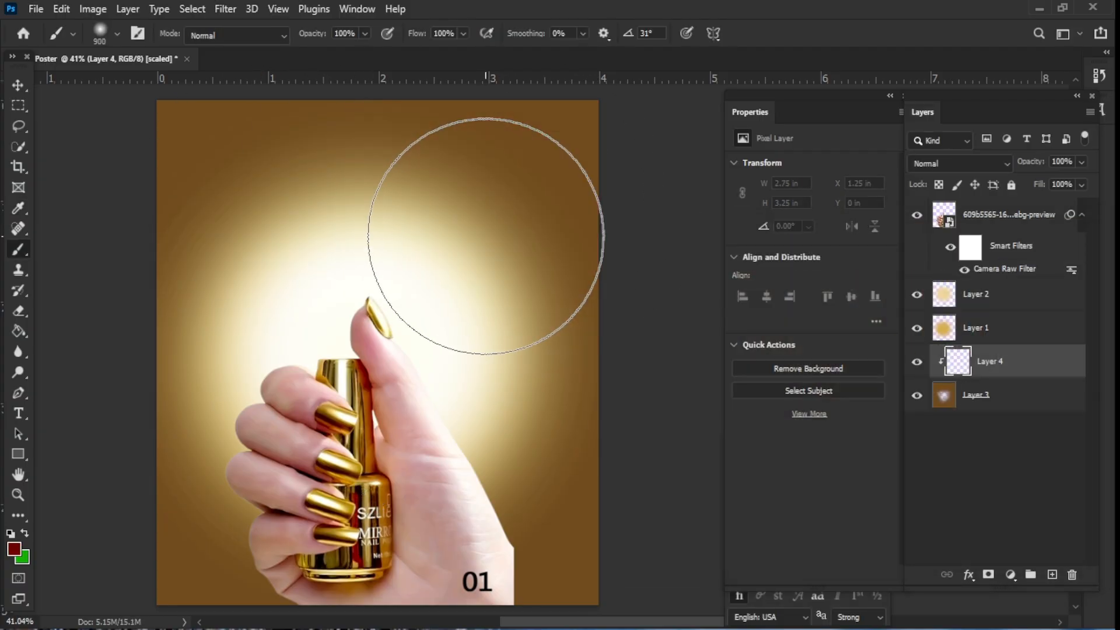
click(464, 33)
drag(417, 51, 413, 51)
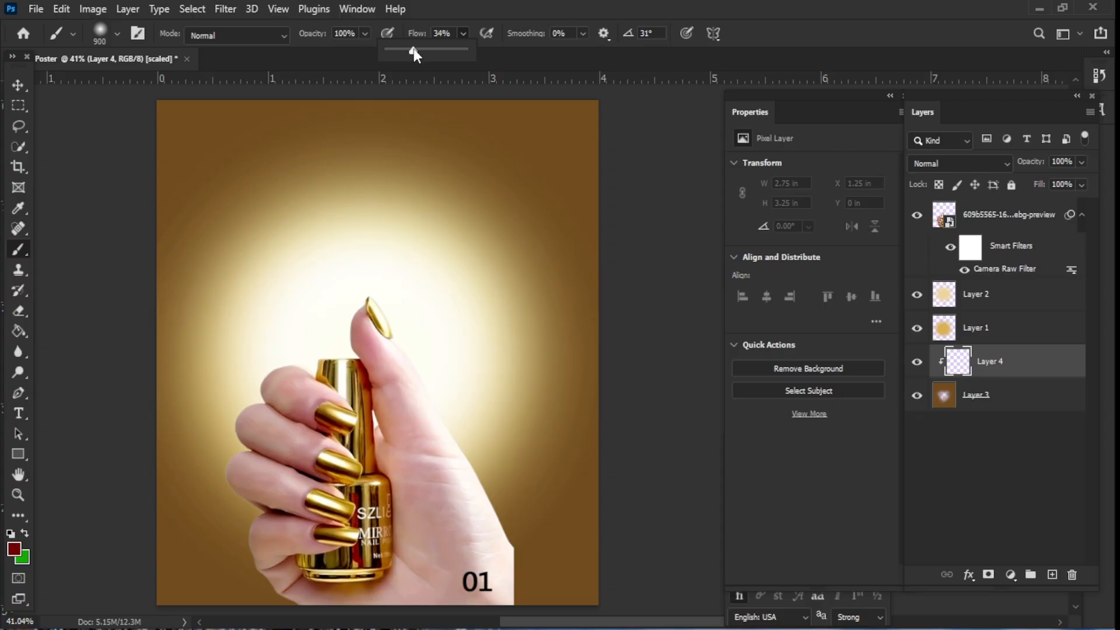
mouse_move(182, 116)
mouse_down()
mouse_move(395, 100)
mouse_move(600, 112)
mouse_up()
drag(211, 229, 191, 185)
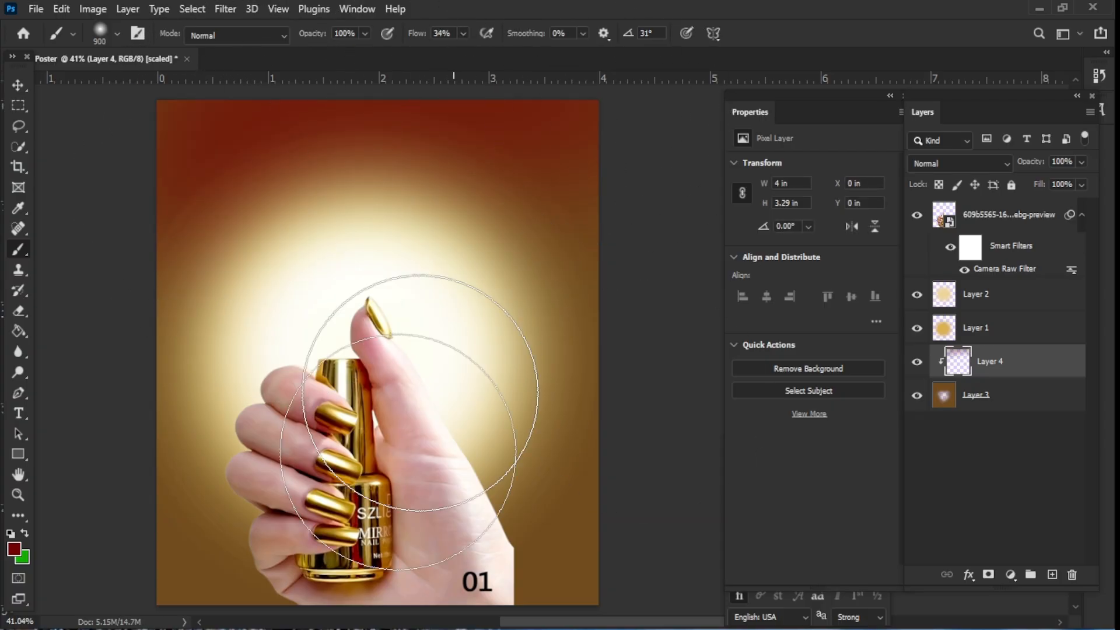
mouse_move(217, 591)
mouse_down()
mouse_move(281, 606)
mouse_move(563, 606)
mouse_move(592, 578)
mouse_move(589, 539)
mouse_move(591, 594)
mouse_move(259, 580)
mouse_move(234, 566)
mouse_move(493, 571)
mouse_up()
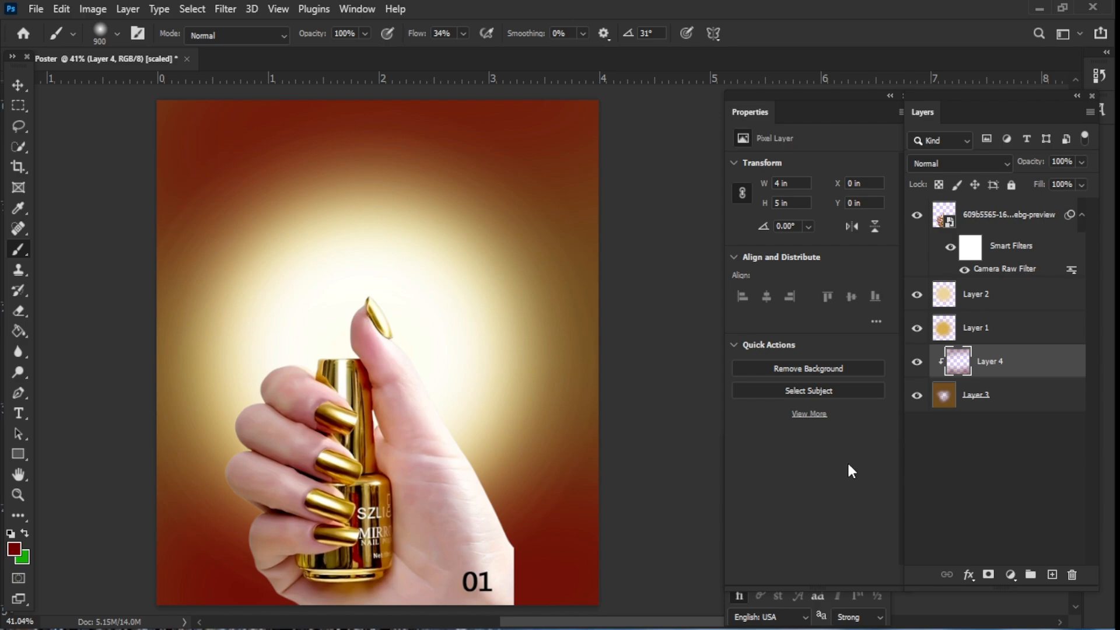
click(985, 216)
click(1052, 574)
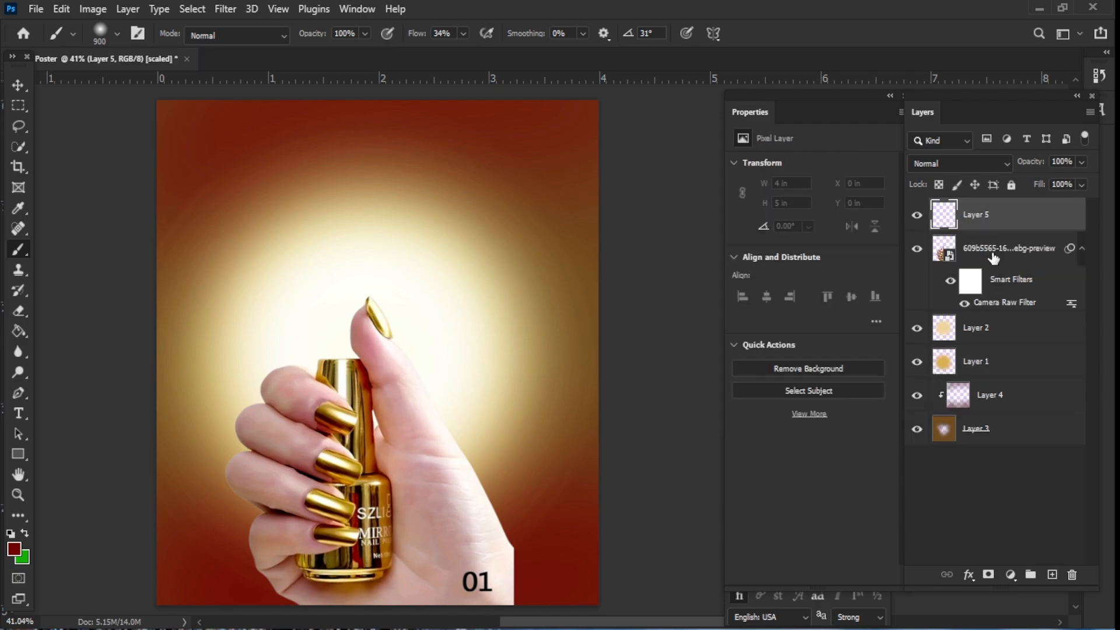
alt+click(949, 226)
key(bracketleft)
key(bracketleft)
key(bracketleft)
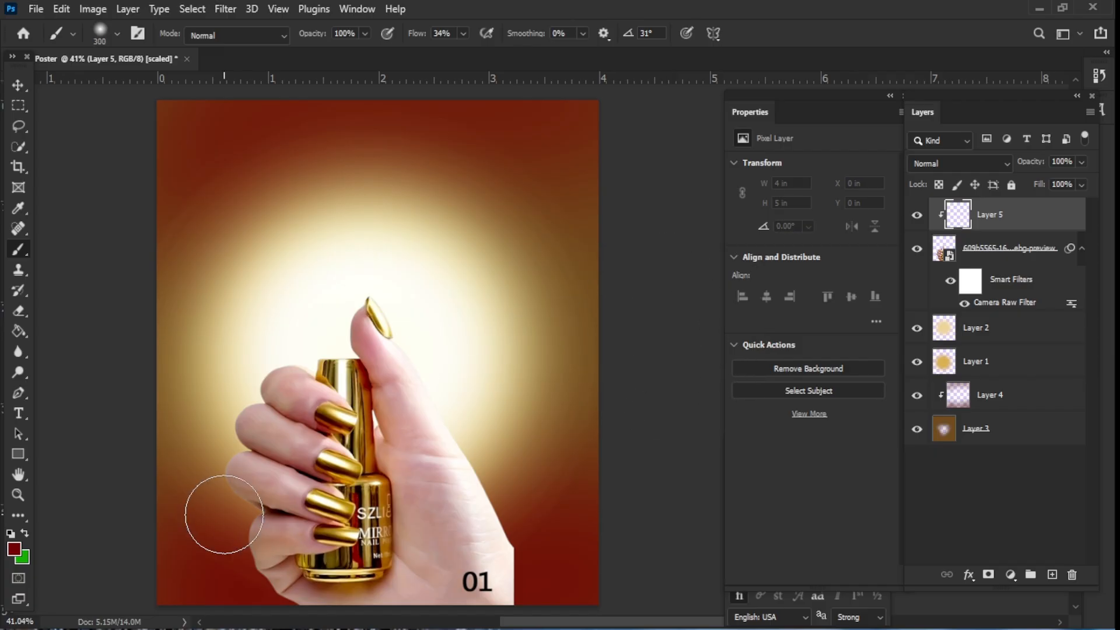
click(14, 549)
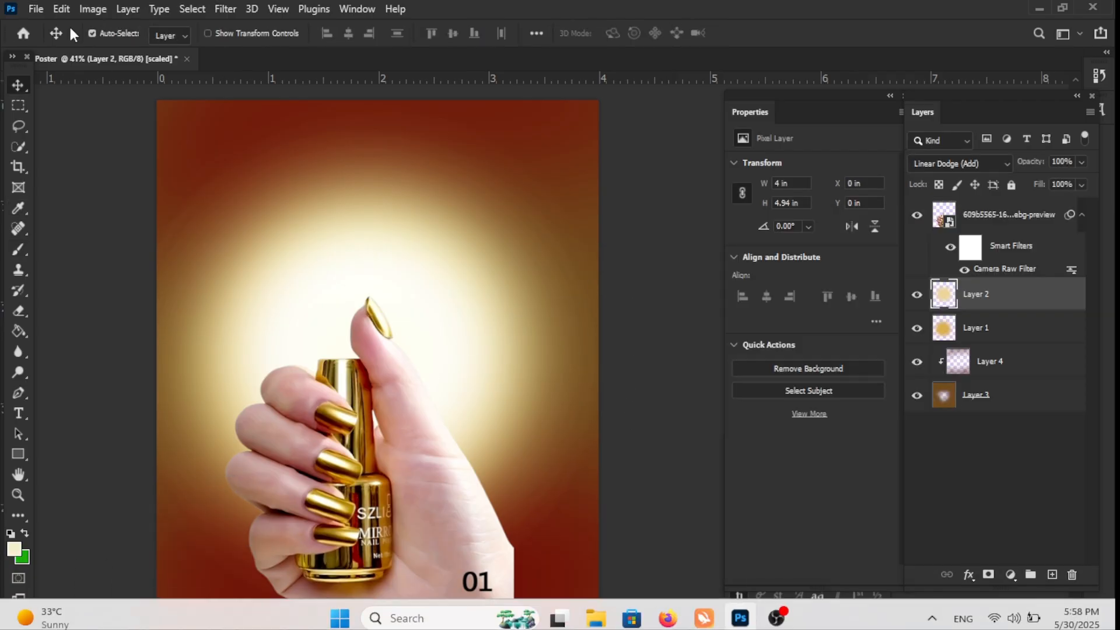
- Place the embedded 51DaB15wtUL pink nail polish hand image into the poster and position it
click(36, 8)
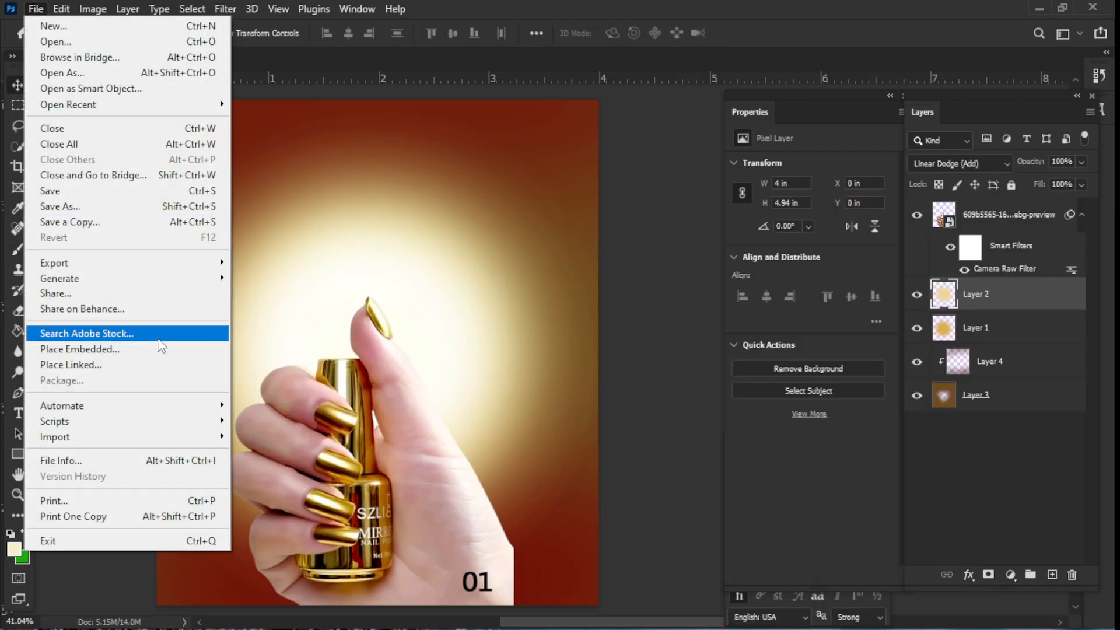
click(70, 344)
scroll(596, 222, down, 4)
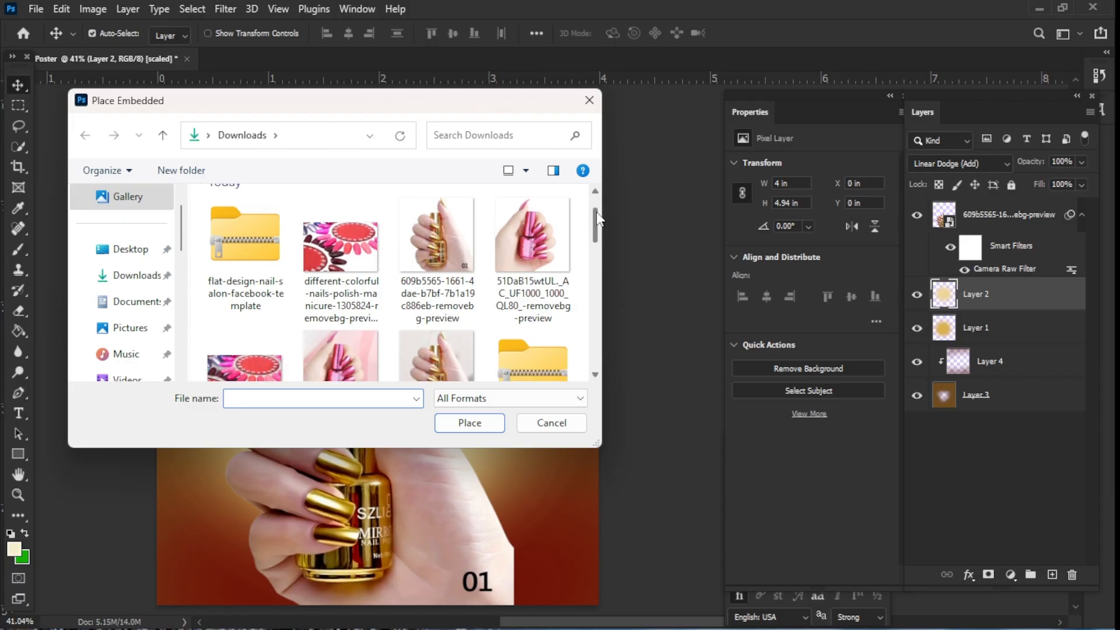
scroll(602, 240, up, 3)
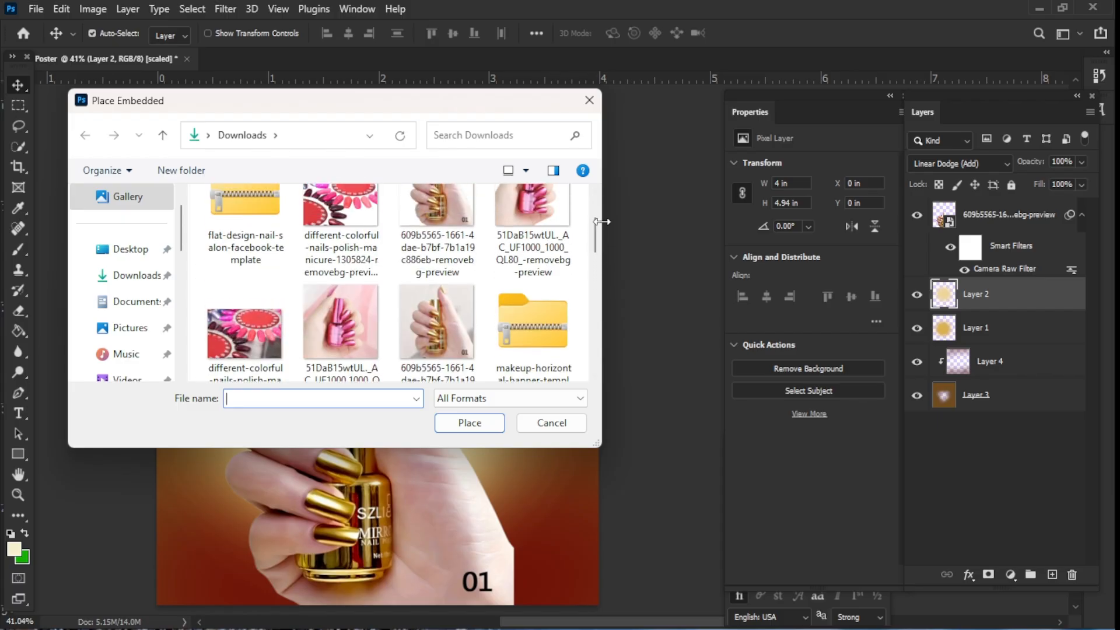
click(555, 218)
click(470, 423)
drag(493, 362, 556, 233)
click(787, 34)
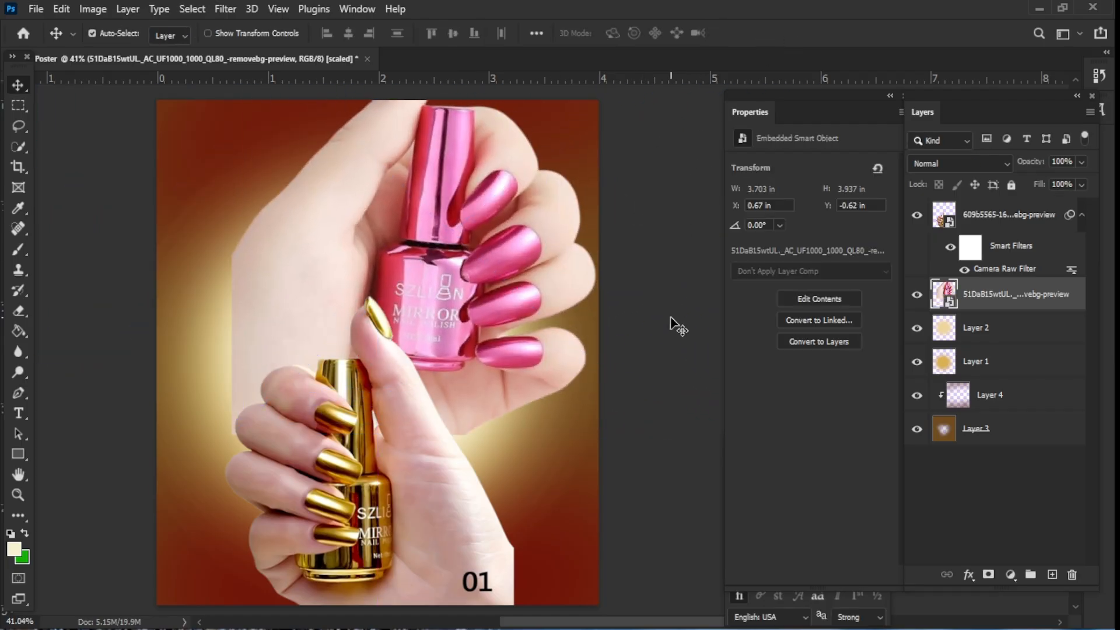
- Scale the pink hand down, flip it horizontally and vertically, and move it into the top-left corner
key(space)
drag(669, 307, 661, 381)
drag(495, 357, 518, 344)
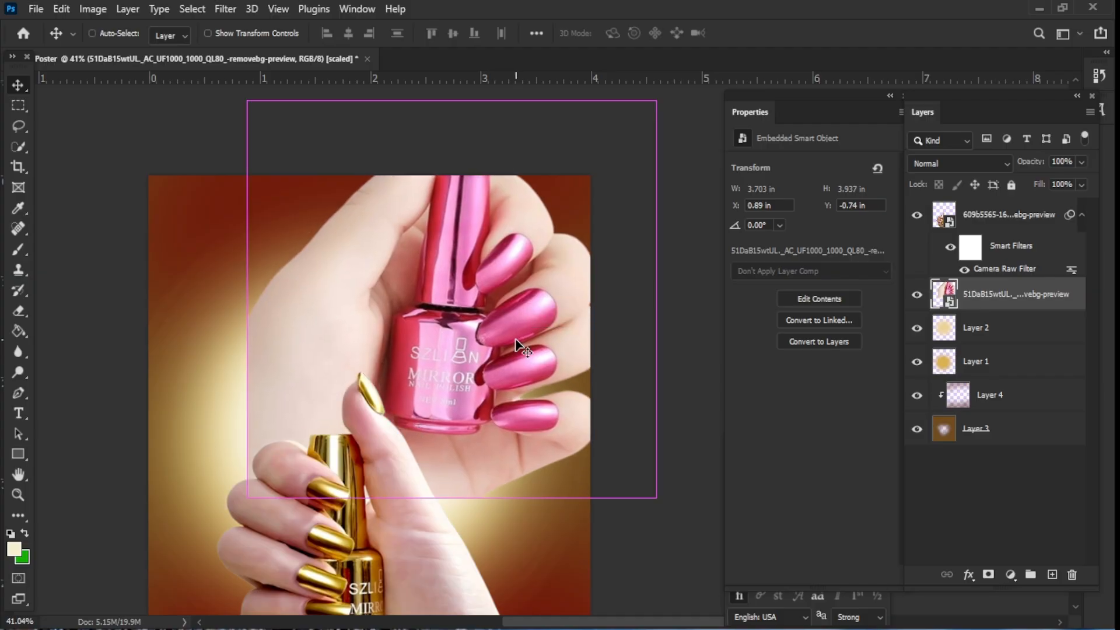
key(ctrl+t)
drag(688, 499, 583, 450)
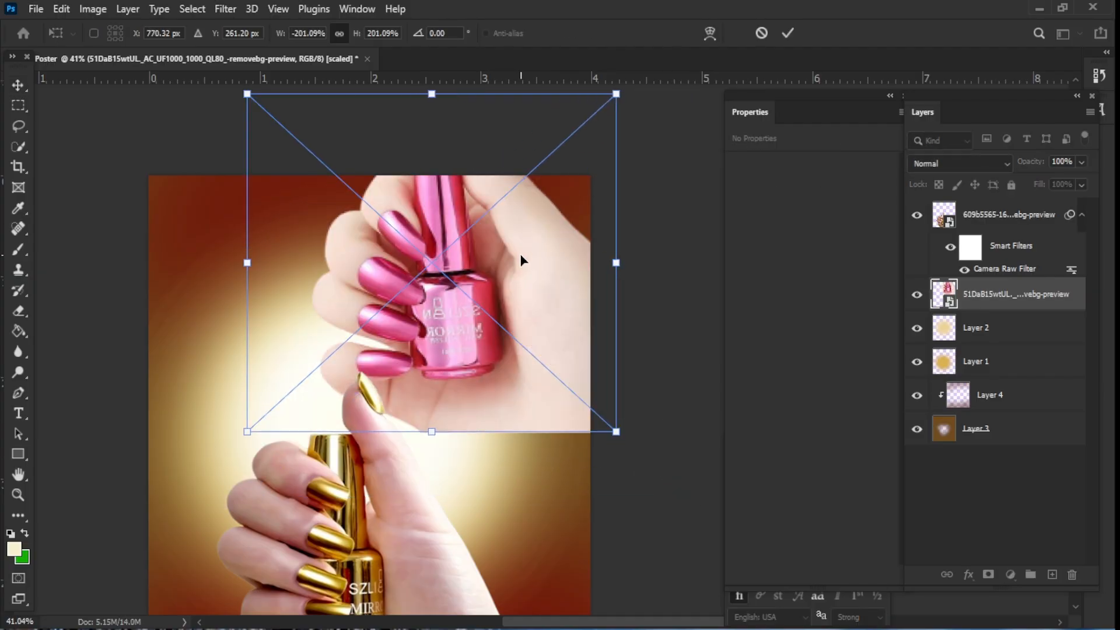
right_click(520, 255)
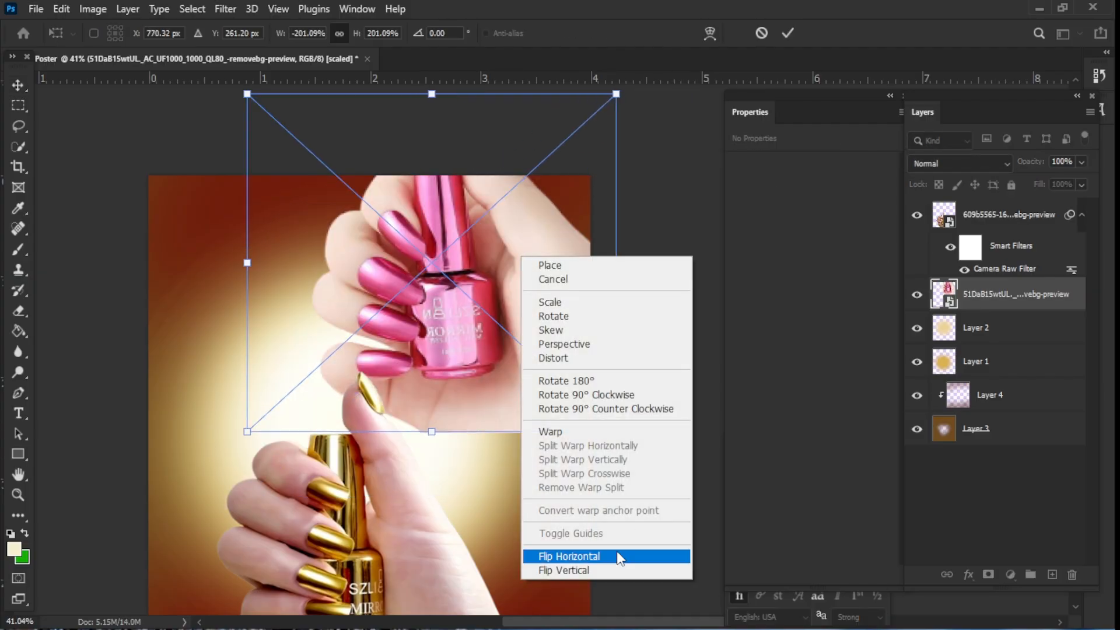
click(613, 569)
drag(478, 300, 298, 338)
drag(430, 466, 350, 392)
drag(269, 268, 252, 301)
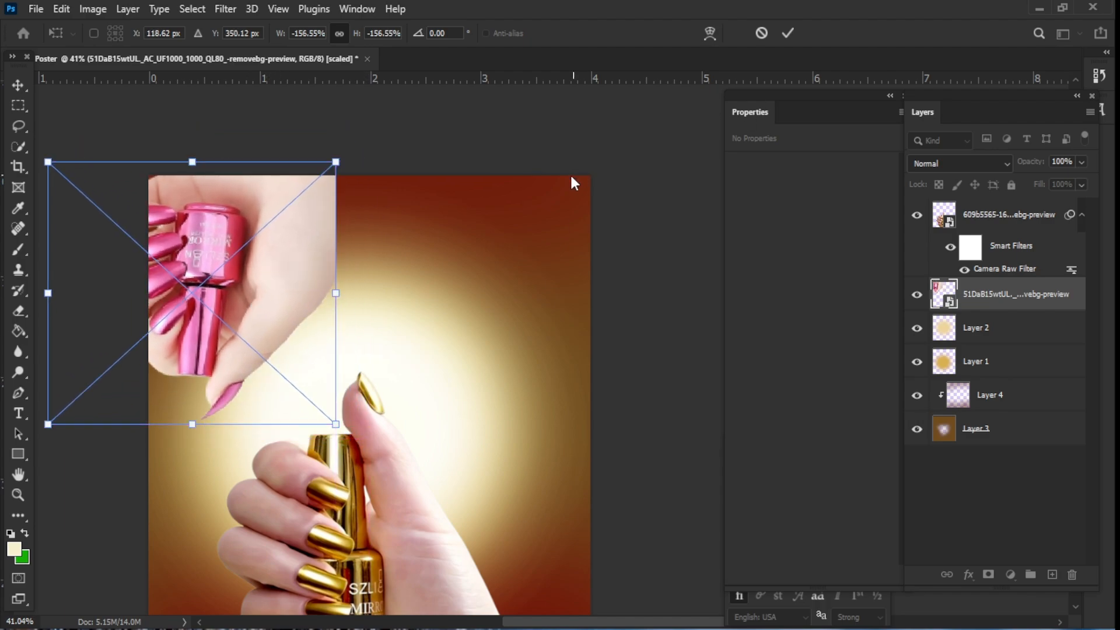
click(794, 35)
- Enlarge the pink hand slightly from its lower corner
key(space)
drag(646, 428, 661, 434)
key(ctrl+t)
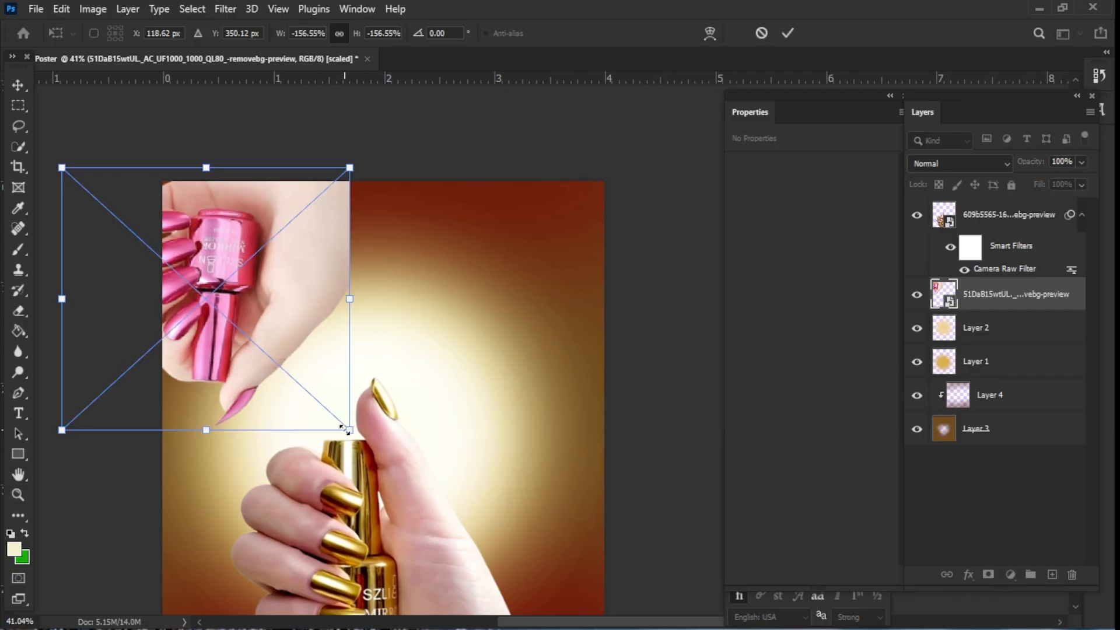
drag(346, 430, 382, 459)
click(788, 32)
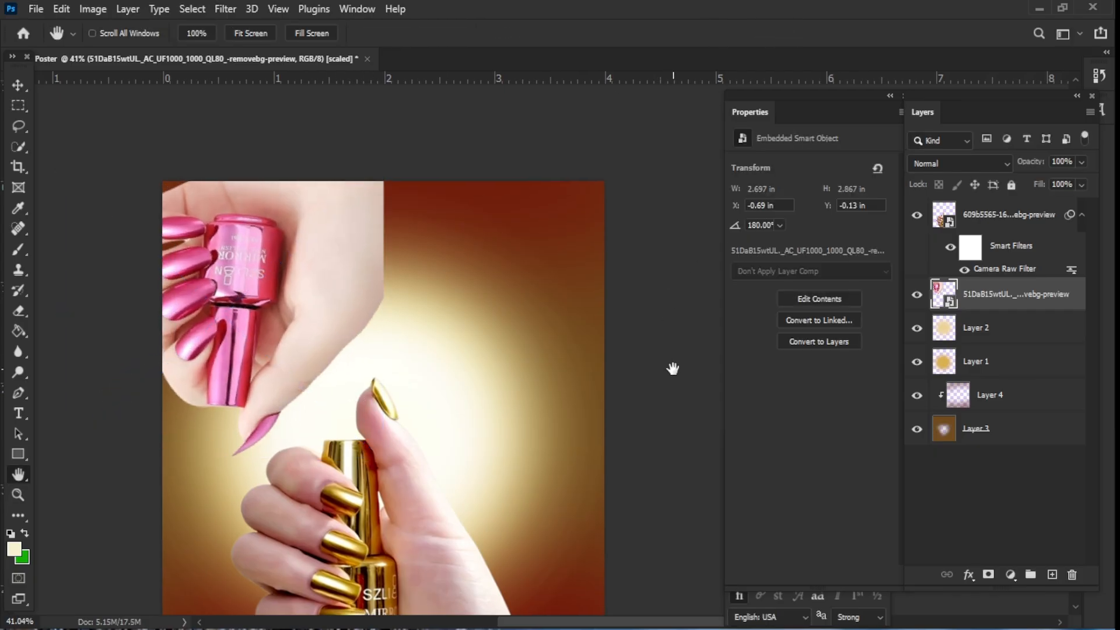
- Apply Camera Raw Filter to the pink hand: highlights +15, blacks -96, texture +25, dehaze +21
click(225, 9)
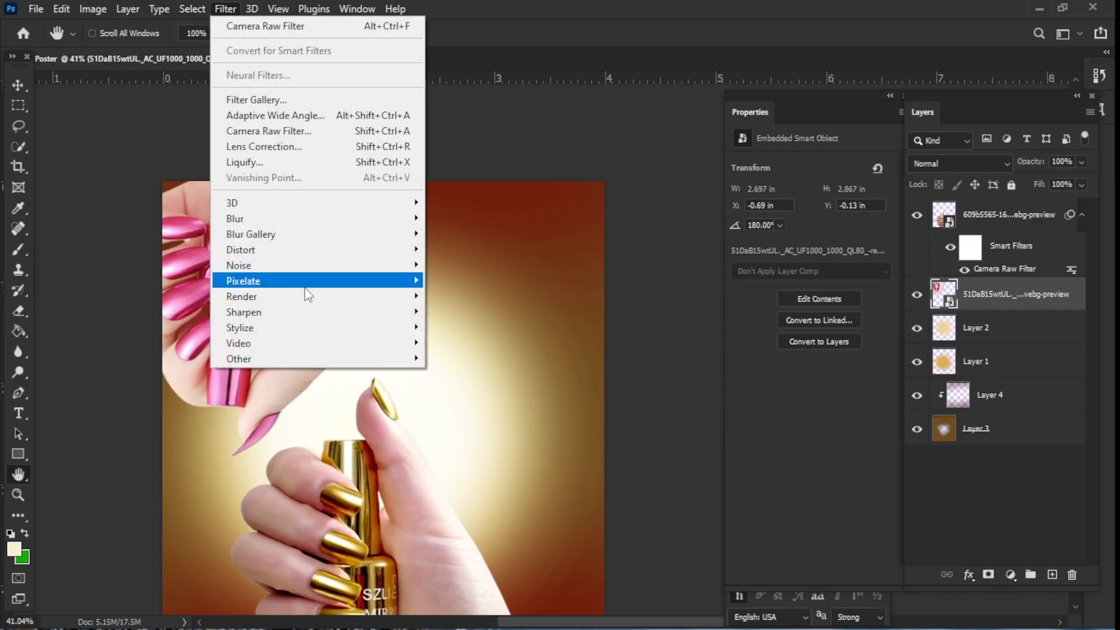
click(309, 129)
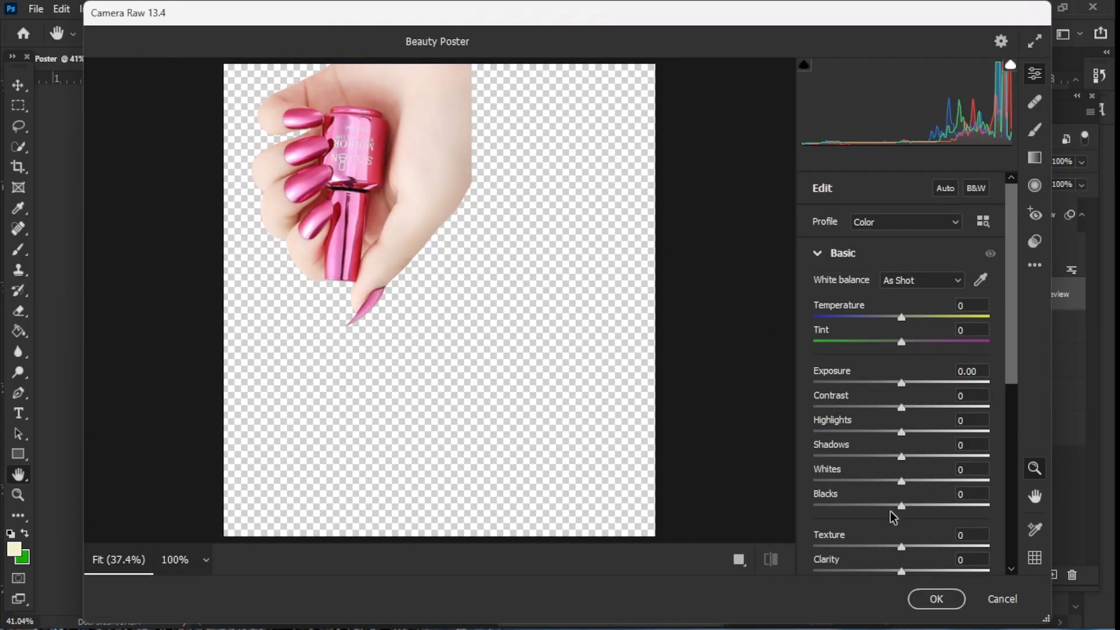
drag(900, 507, 813, 514)
drag(902, 432, 916, 431)
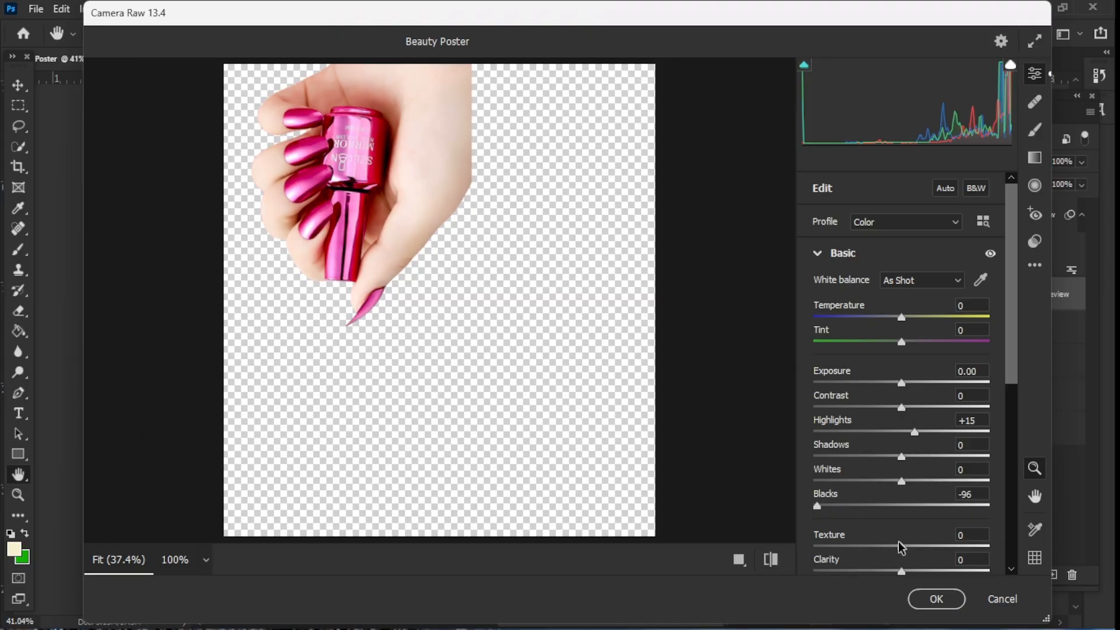
drag(898, 542, 917, 547)
drag(1014, 379, 1018, 439)
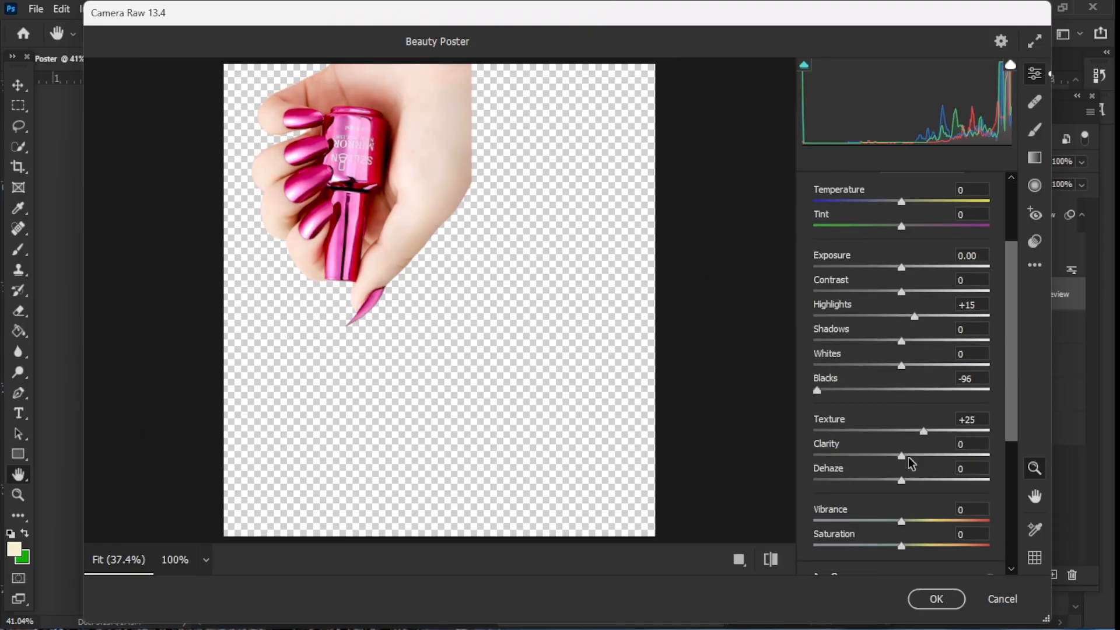
drag(909, 457, 923, 489)
click(932, 599)
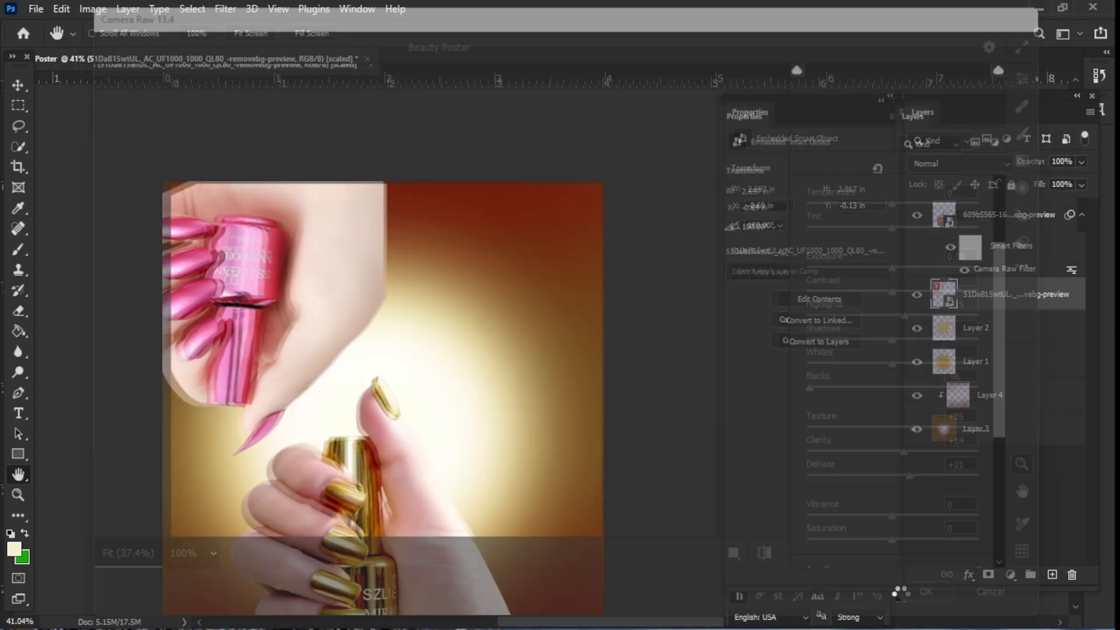
- Move the gold hand to the right and scale it down into the bottom-right corner
drag(640, 387, 633, 305)
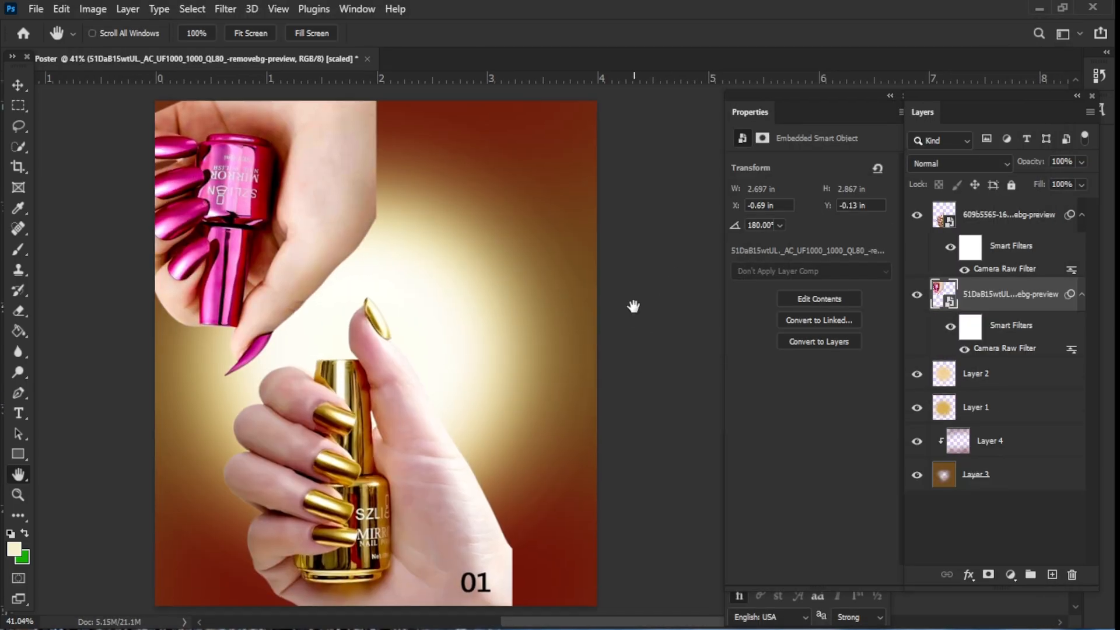
key(v)
drag(470, 480, 555, 481)
key(ctrl+t)
key(Return)
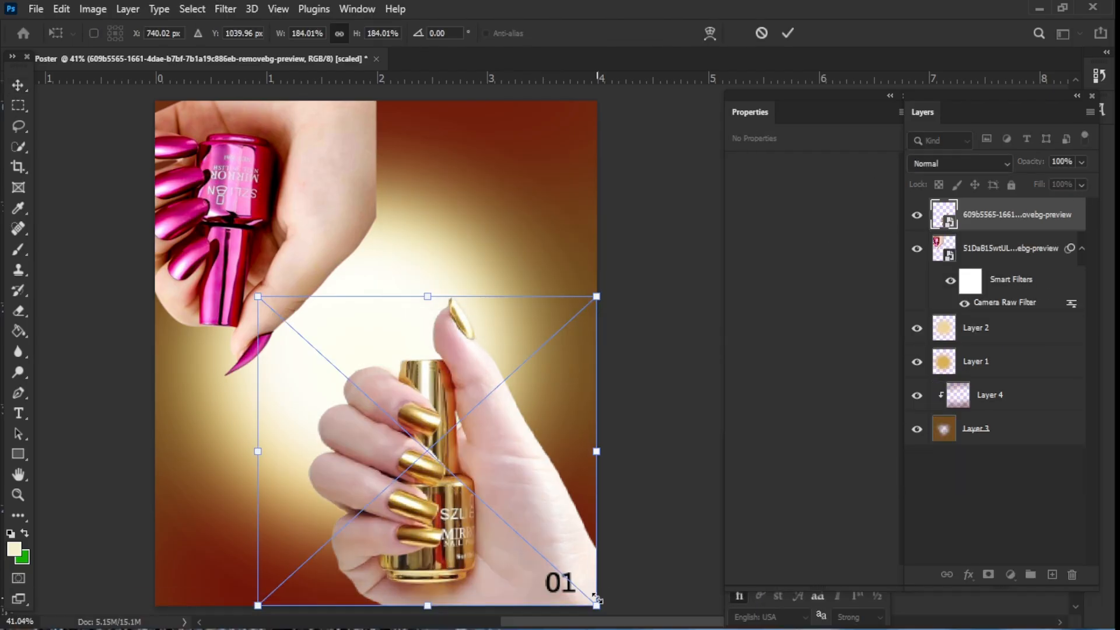
drag(594, 604, 566, 578)
drag(463, 502, 503, 536)
key(alt+space)
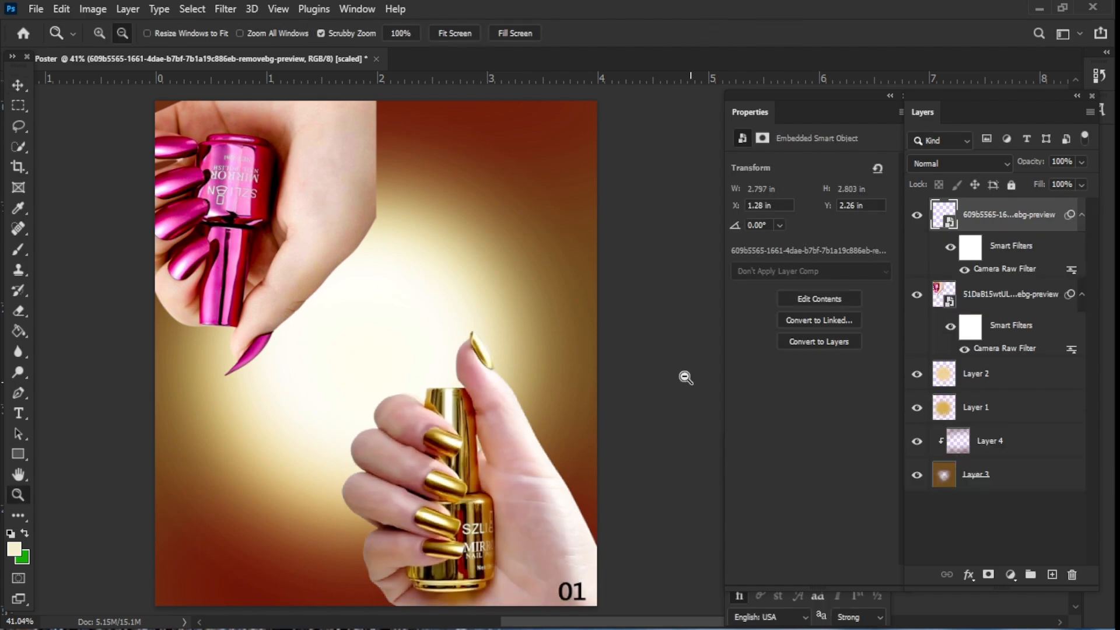
- Add a new layer above Layer 4 and clip it into the clipping group
drag(684, 376, 660, 360)
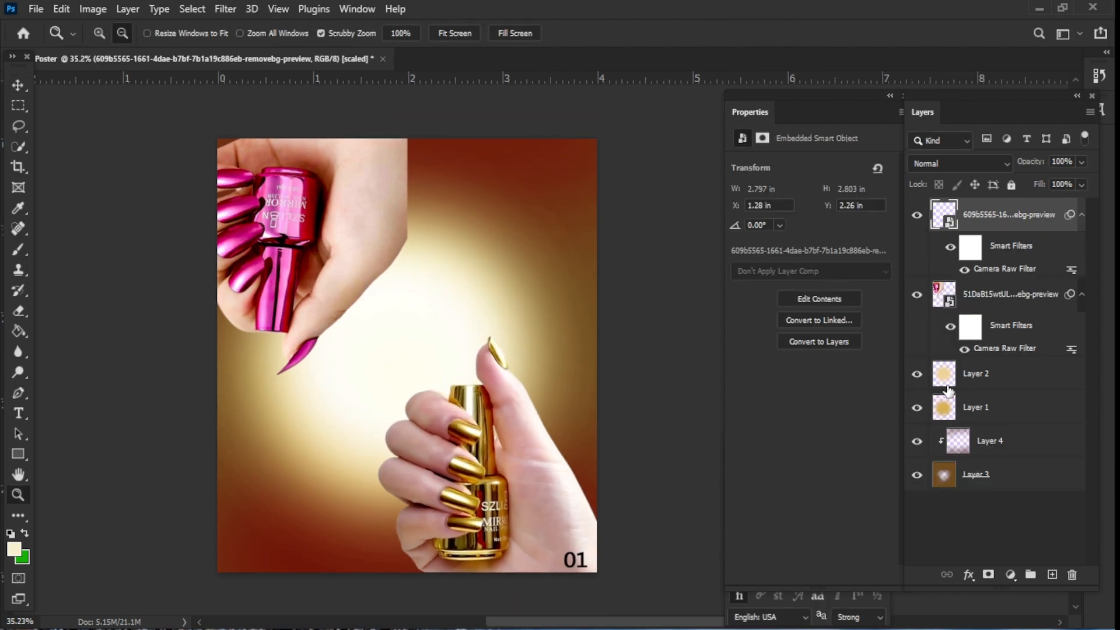
click(963, 446)
click(1051, 575)
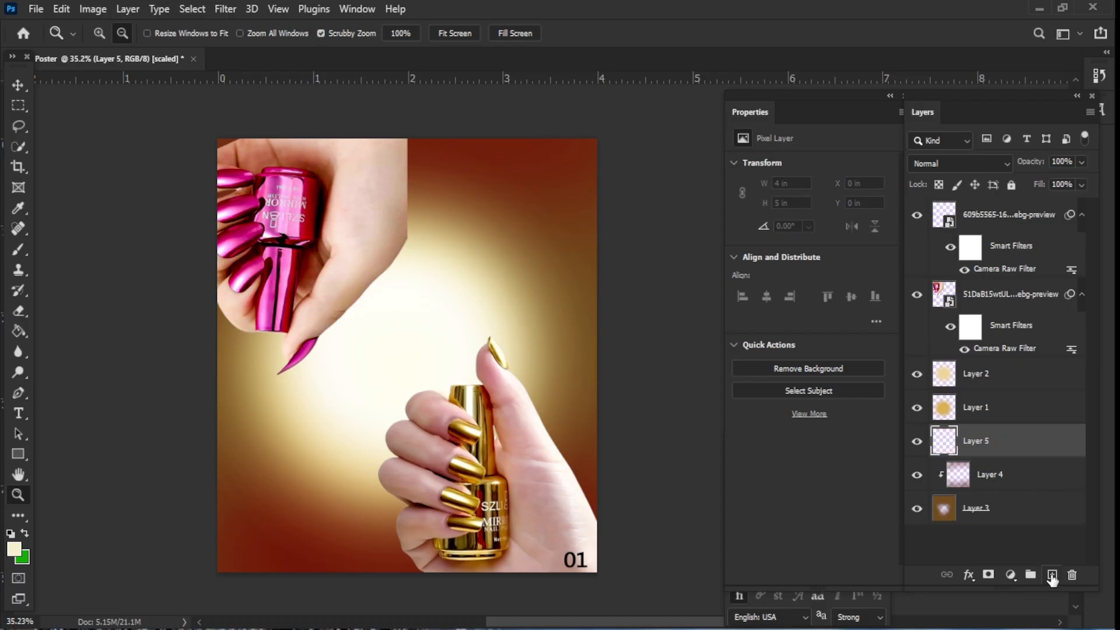
alt+click(954, 455)
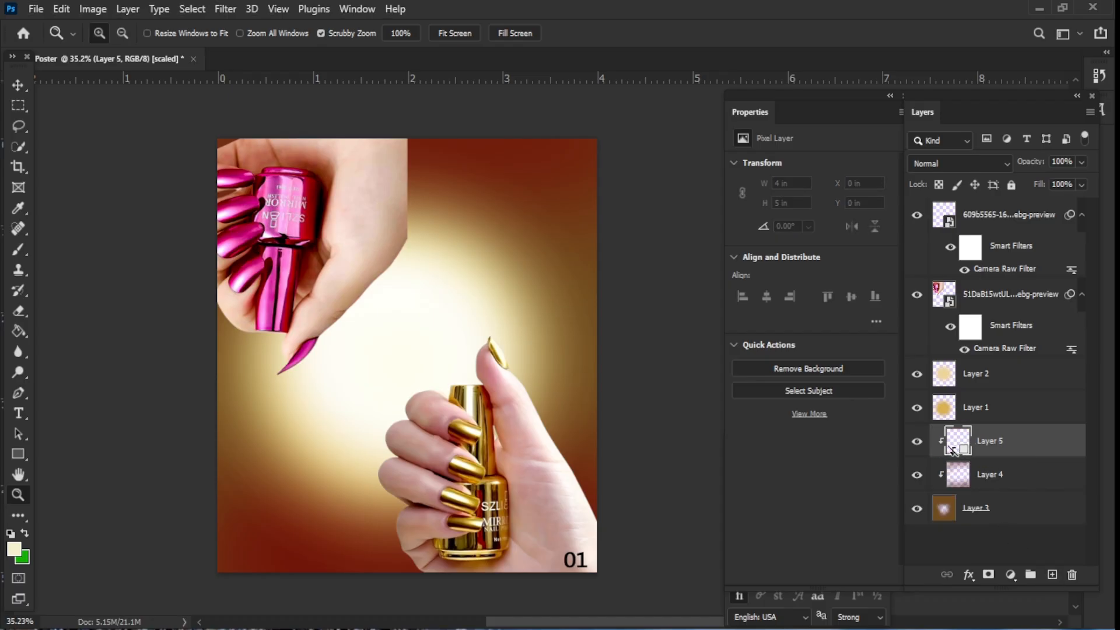
- Sample pink 8c005a from the pink polish bottle and brush it over the background edges on the new layer
key(b)
click(16, 549)
click(296, 303)
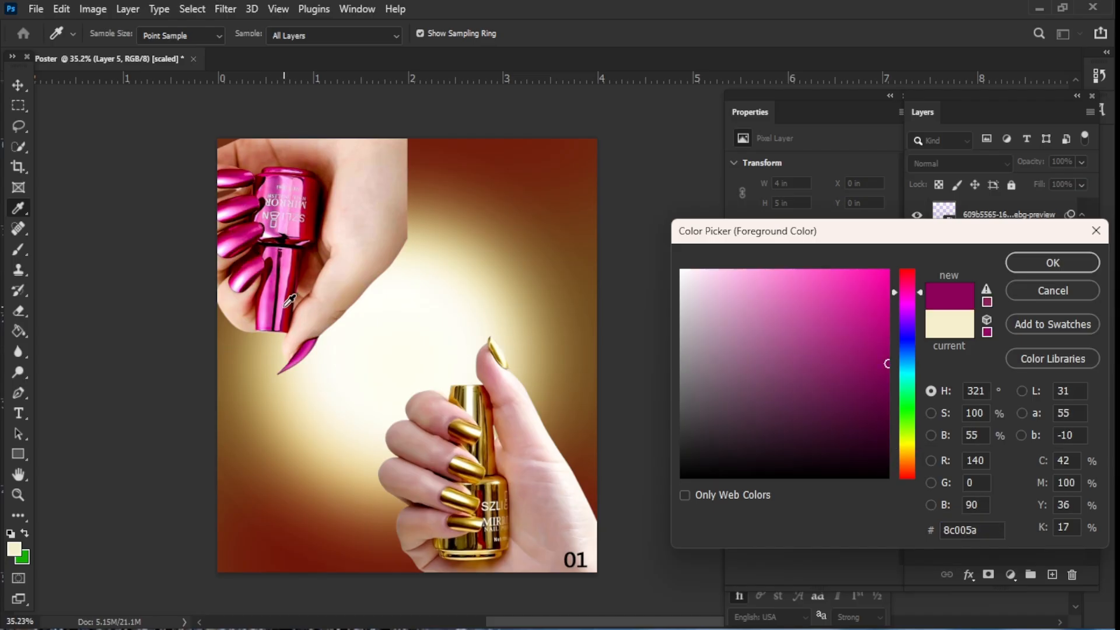
click(1052, 262)
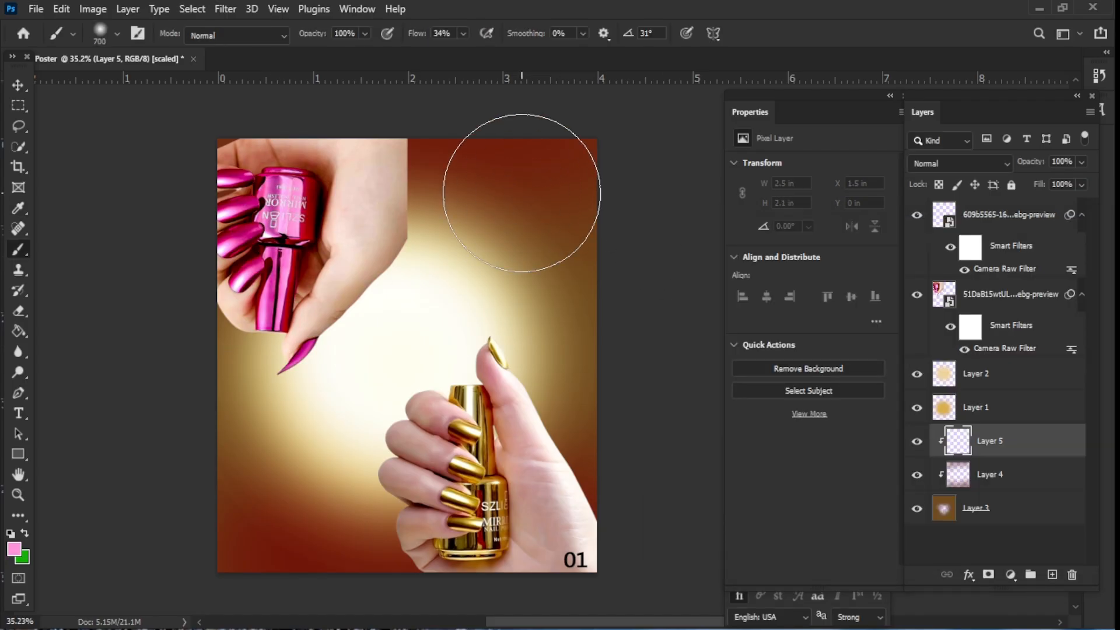
mouse_move(522, 193)
mouse_down()
mouse_move(507, 200)
mouse_move(613, 212)
mouse_up()
mouse_move(274, 513)
mouse_down()
mouse_move(296, 537)
mouse_move(255, 410)
mouse_move(595, 362)
mouse_move(513, 188)
mouse_move(613, 245)
mouse_up()
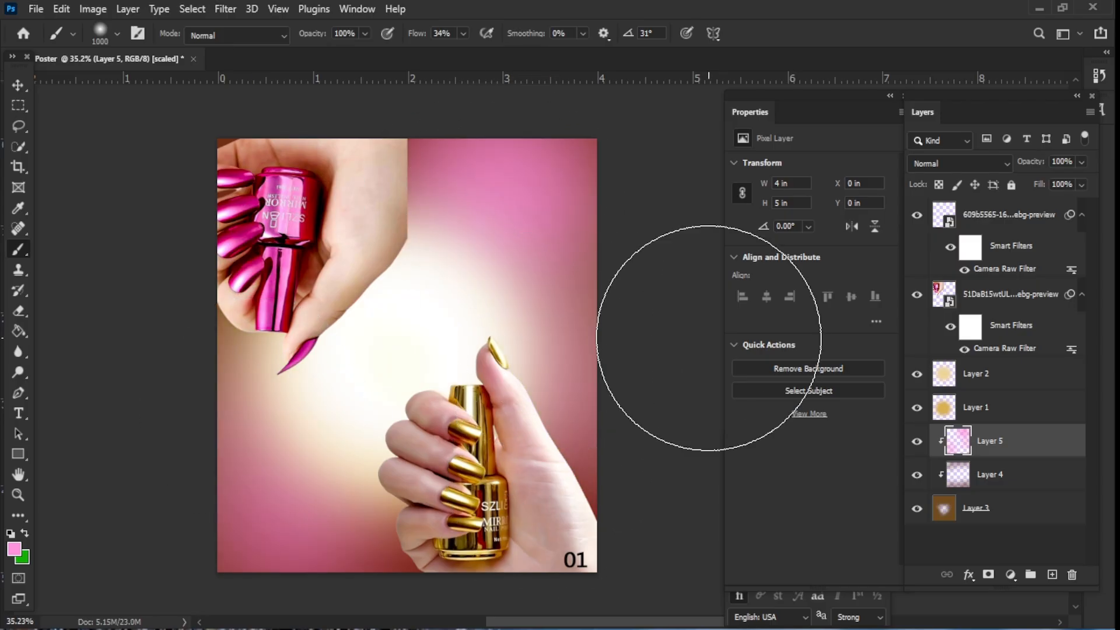
- Set Layer 5's blend mode to Pin Light
click(986, 164)
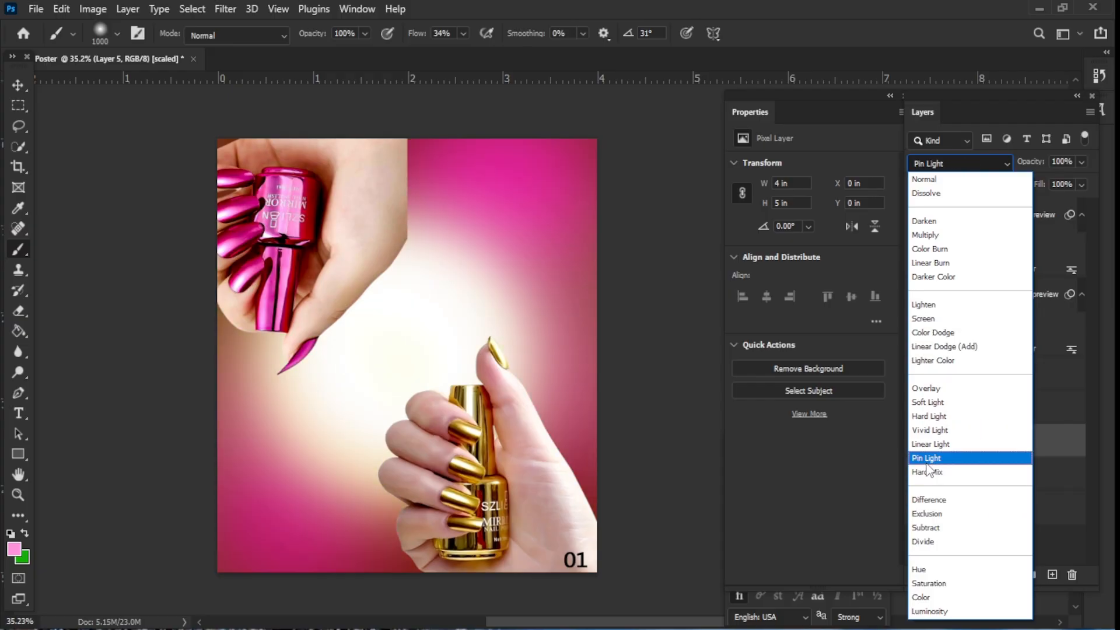
click(926, 463)
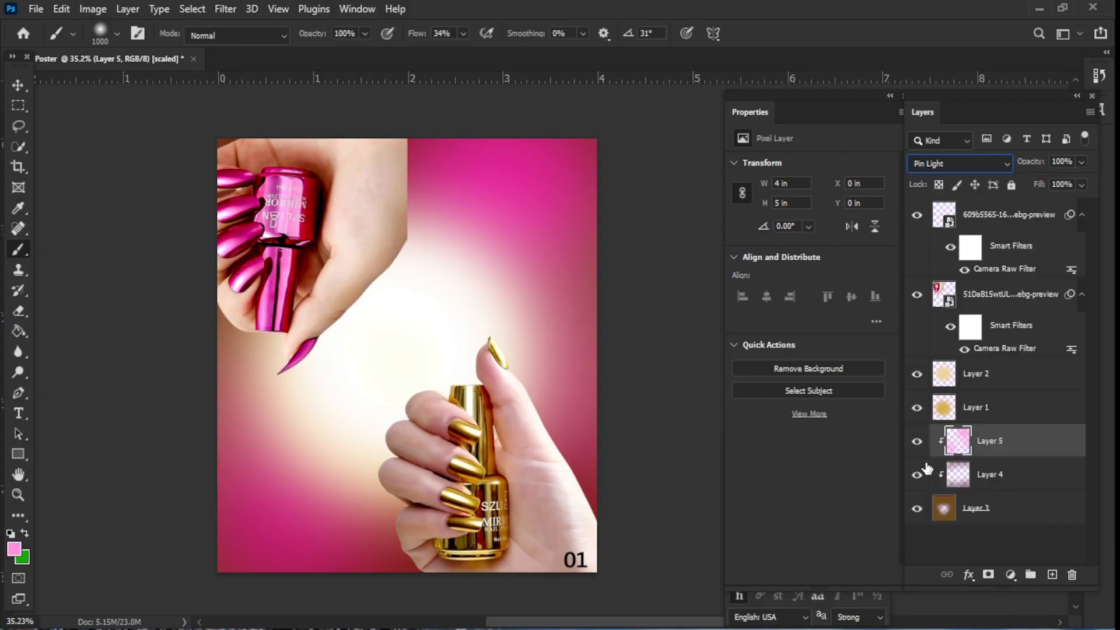
- Place the Body Text image into the poster as an embedded object and commit it
click(36, 9)
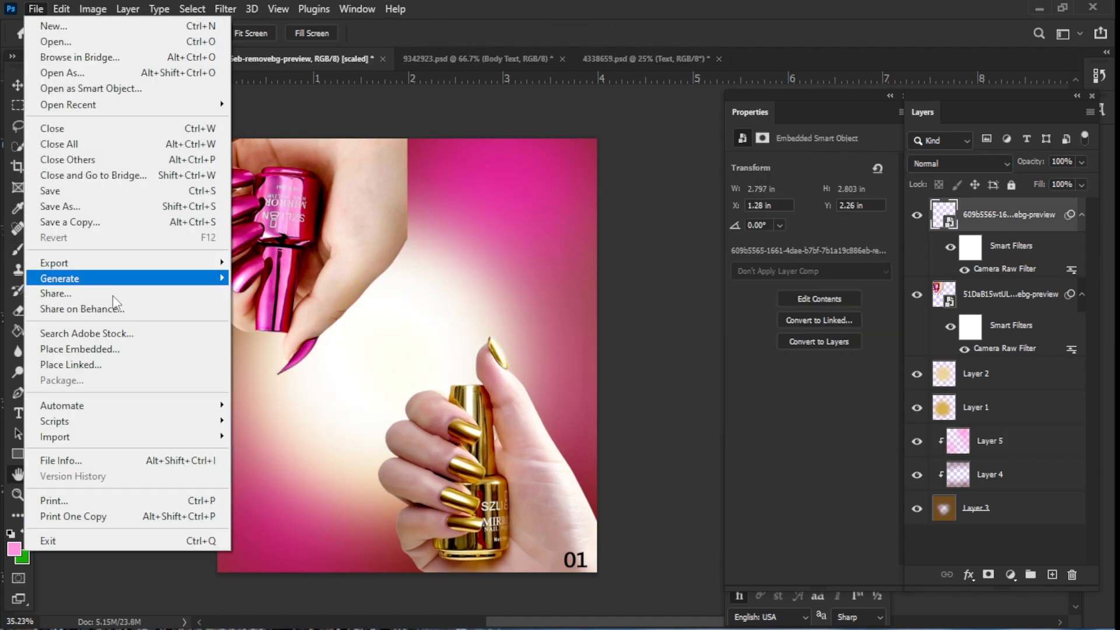
click(80, 349)
click(243, 279)
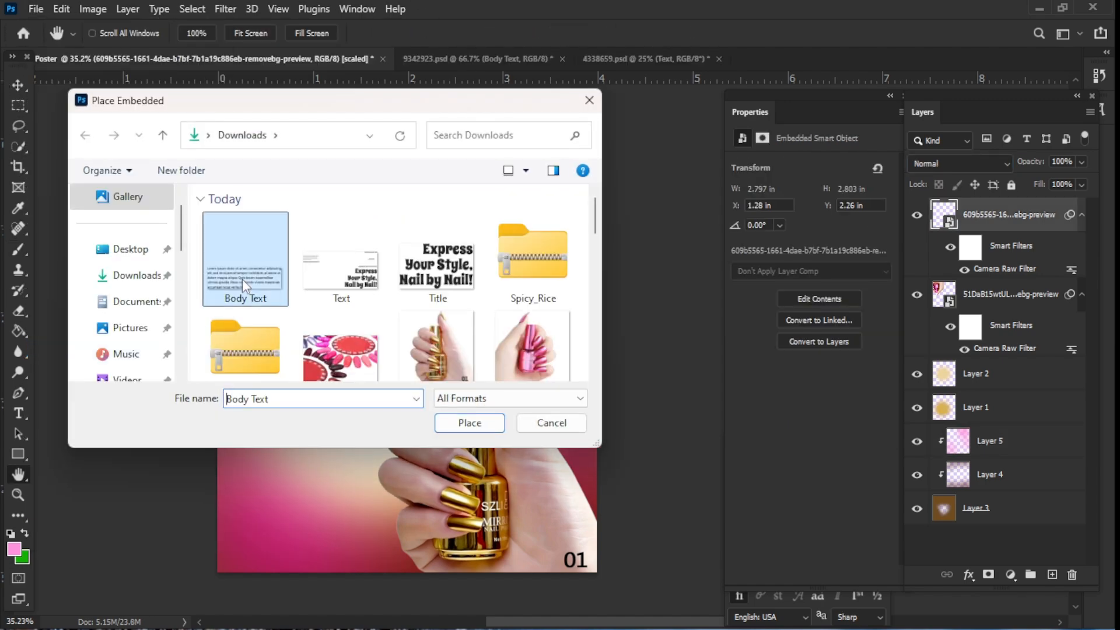
click(466, 422)
click(788, 35)
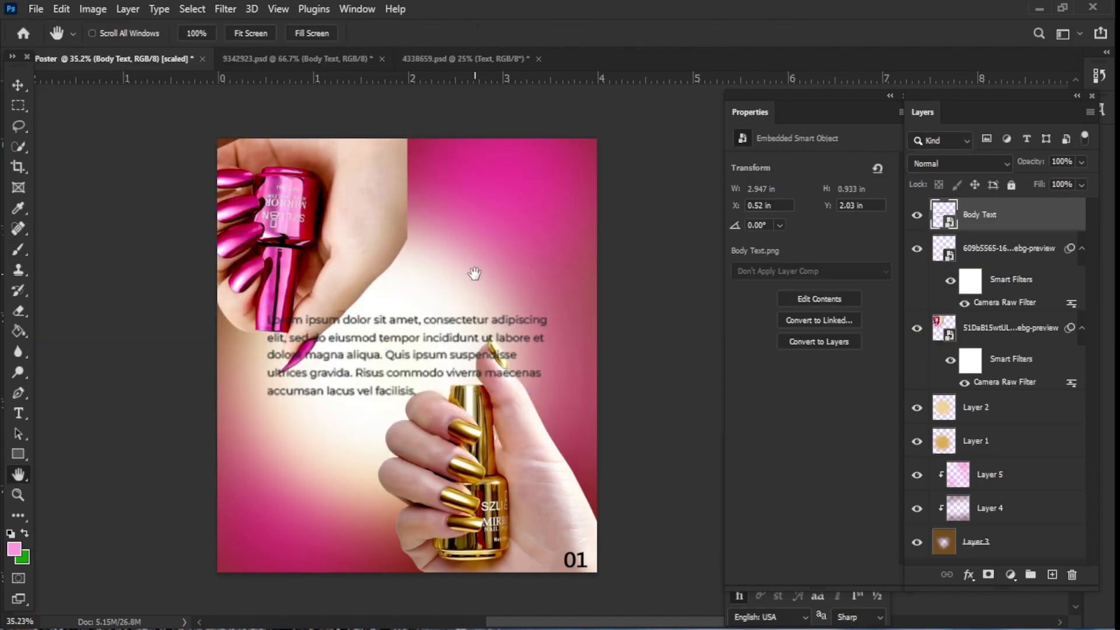
- Scale the body text down and position it in the upper-right area above the gold hand
drag(409, 345, 354, 401)
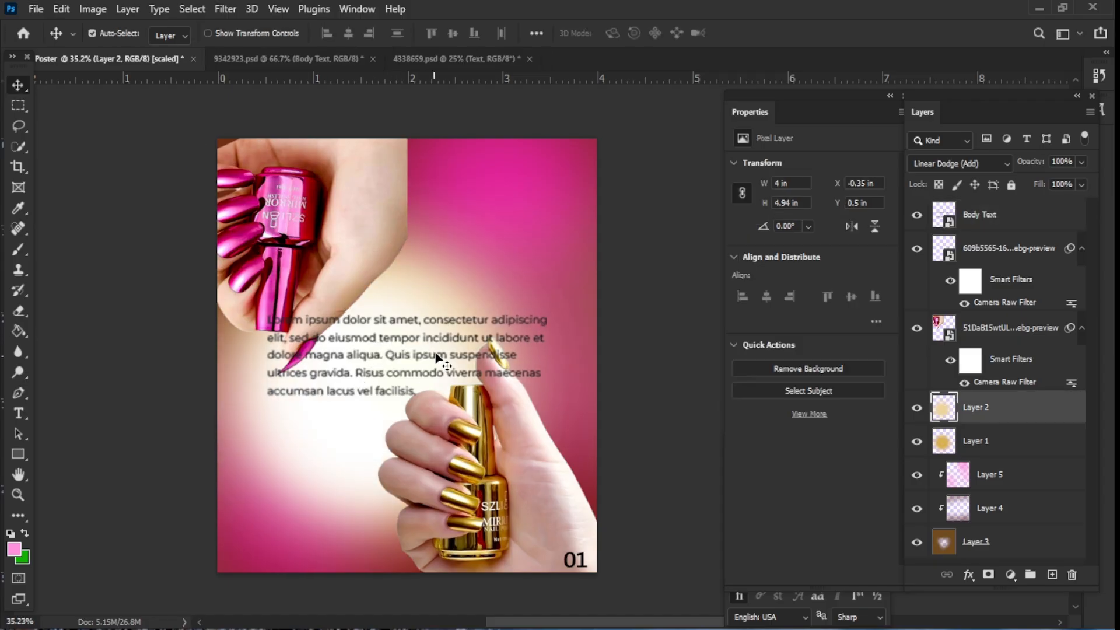
click(989, 215)
key(ctrl+t)
drag(548, 399, 594, 344)
drag(544, 308, 525, 308)
mouse_move(577, 343)
mouse_down()
mouse_move(591, 346)
mouse_move(584, 341)
mouse_up()
mouse_move(533, 315)
mouse_down()
mouse_move(527, 310)
mouse_move(547, 301)
mouse_up()
click(788, 33)
key(ctrl+t)
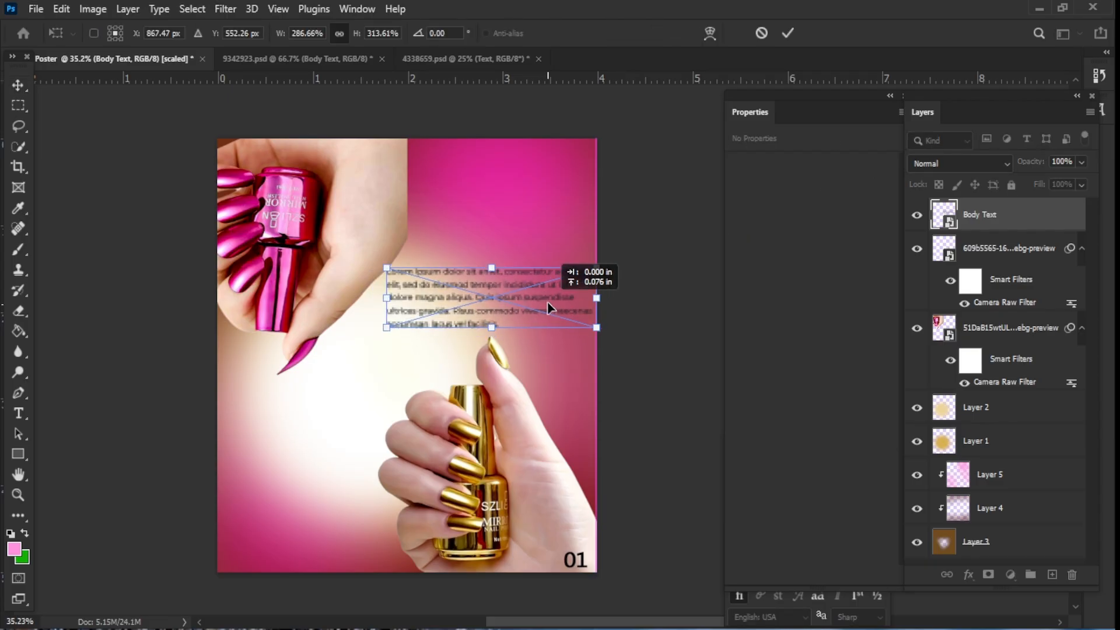
click(787, 33)
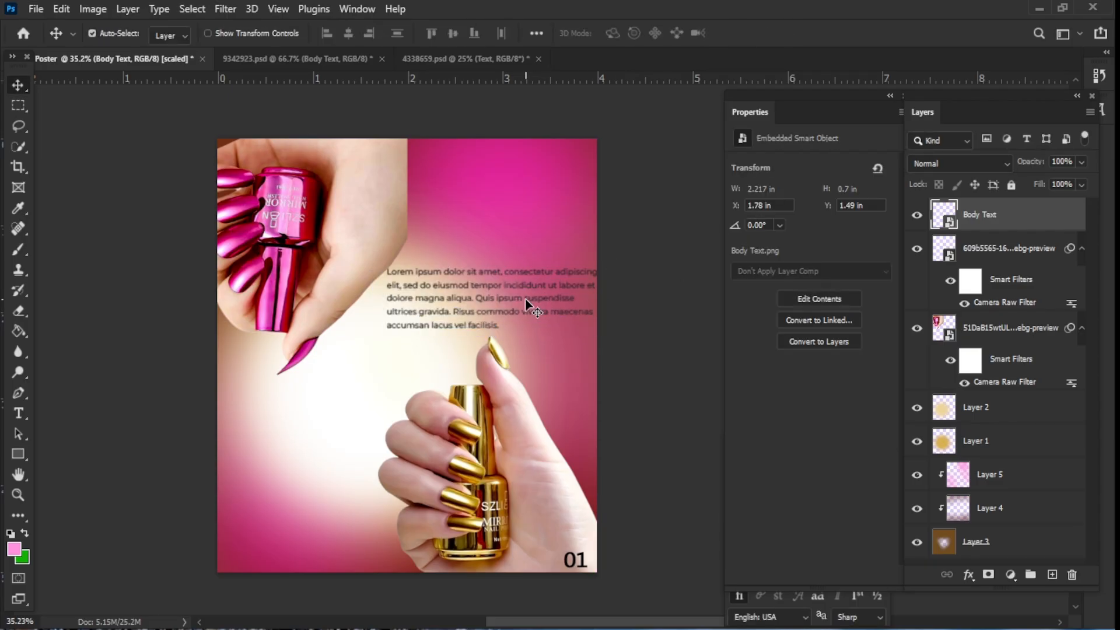
- Shrink the body text slightly more and shift it right to about 2 in from the left edge
click(968, 575)
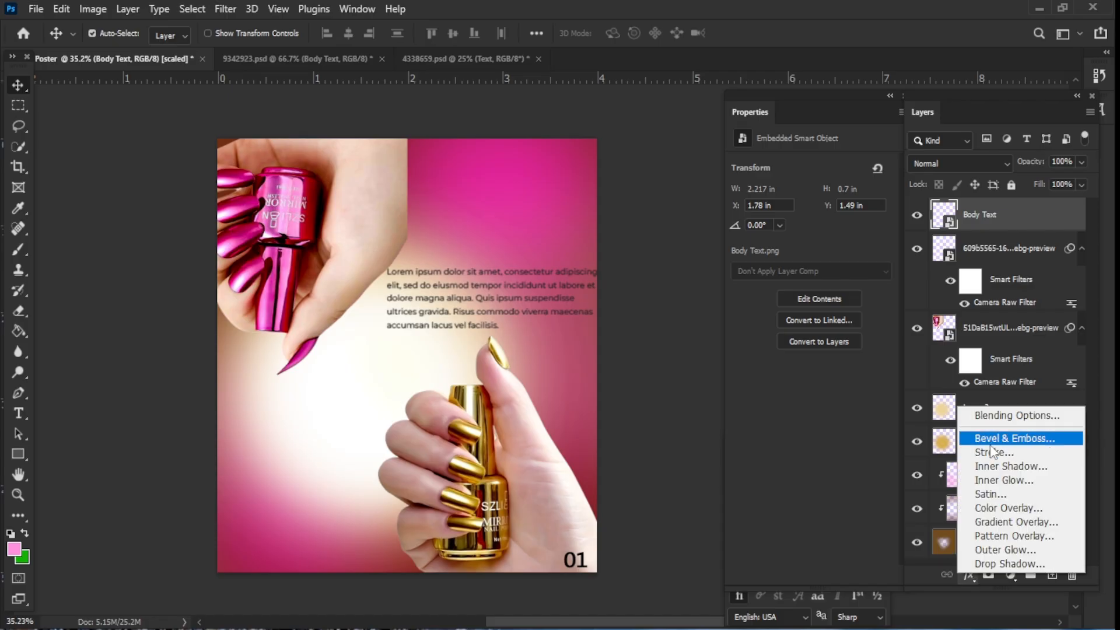
key(Escape)
key(ctrl+t)
drag(583, 334, 551, 325)
drag(503, 288, 536, 288)
key(Return)
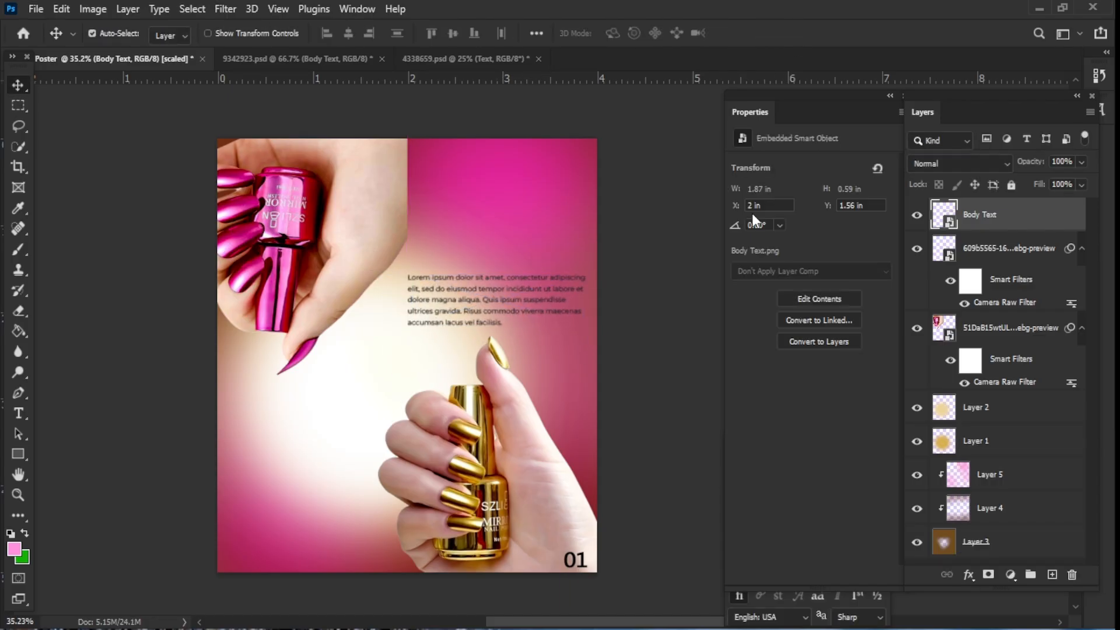
- Add a type layer reading BEAUTY near the top-right of the poster
click(1052, 574)
click(19, 412)
click(471, 214)
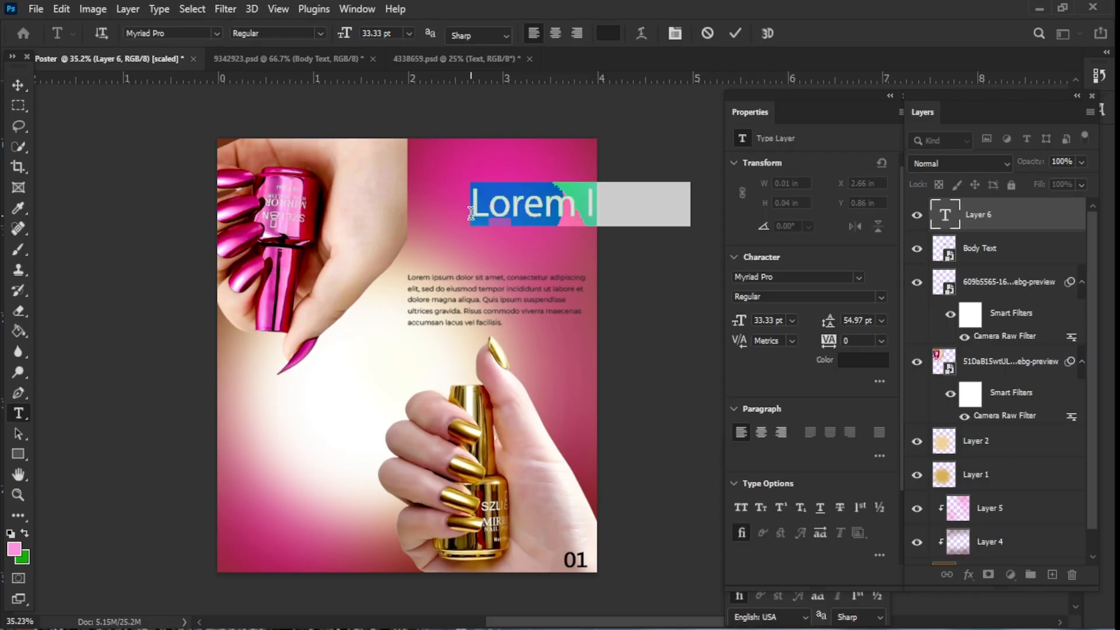
key(BackSpace)
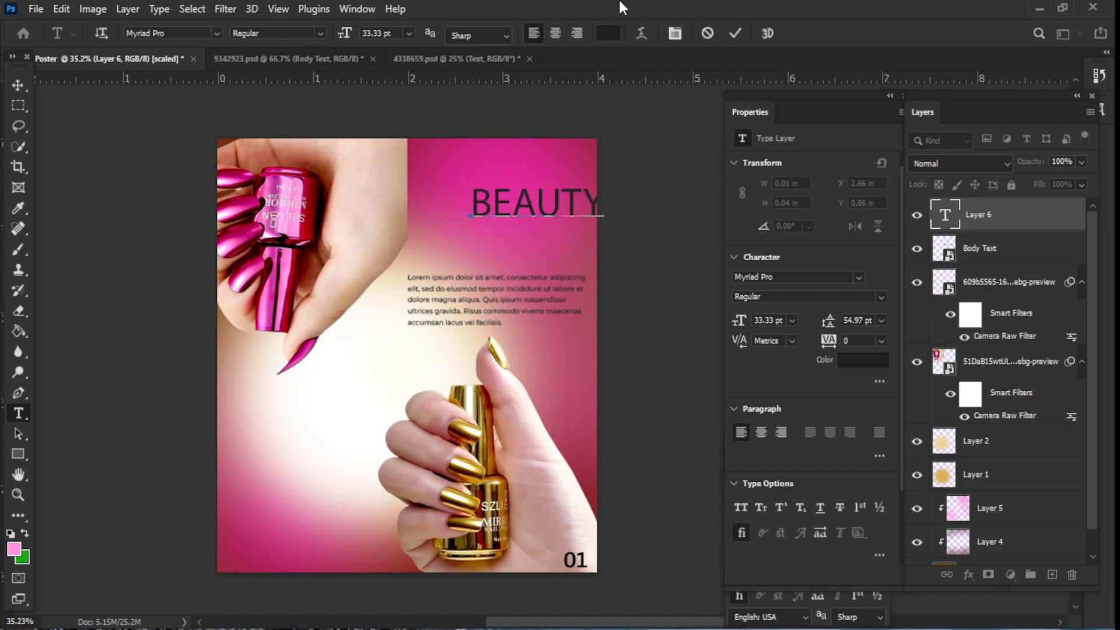
click(18, 85)
- Set the BEAUTY title's font to Montserrat Black and position it above the body text
drag(534, 211, 494, 236)
click(859, 278)
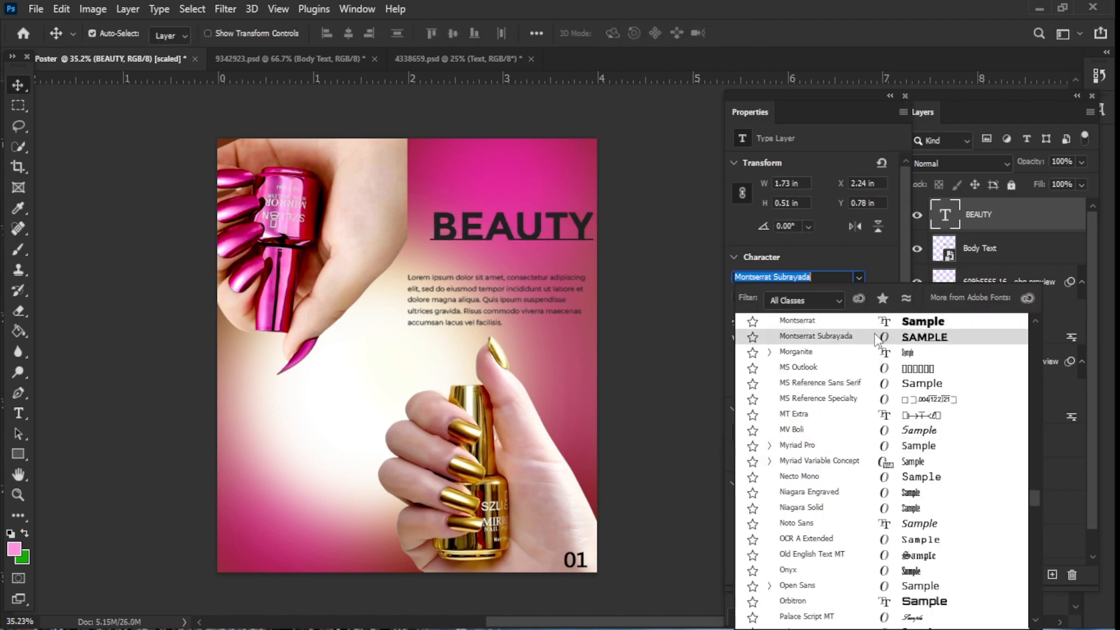
click(878, 321)
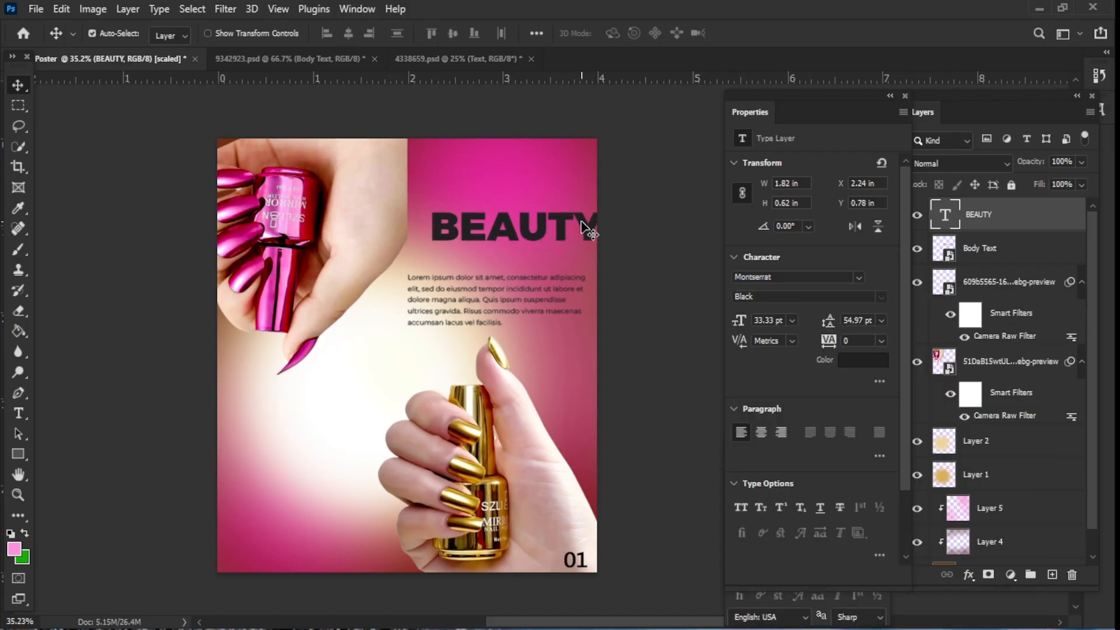
drag(573, 234, 556, 245)
click(665, 301)
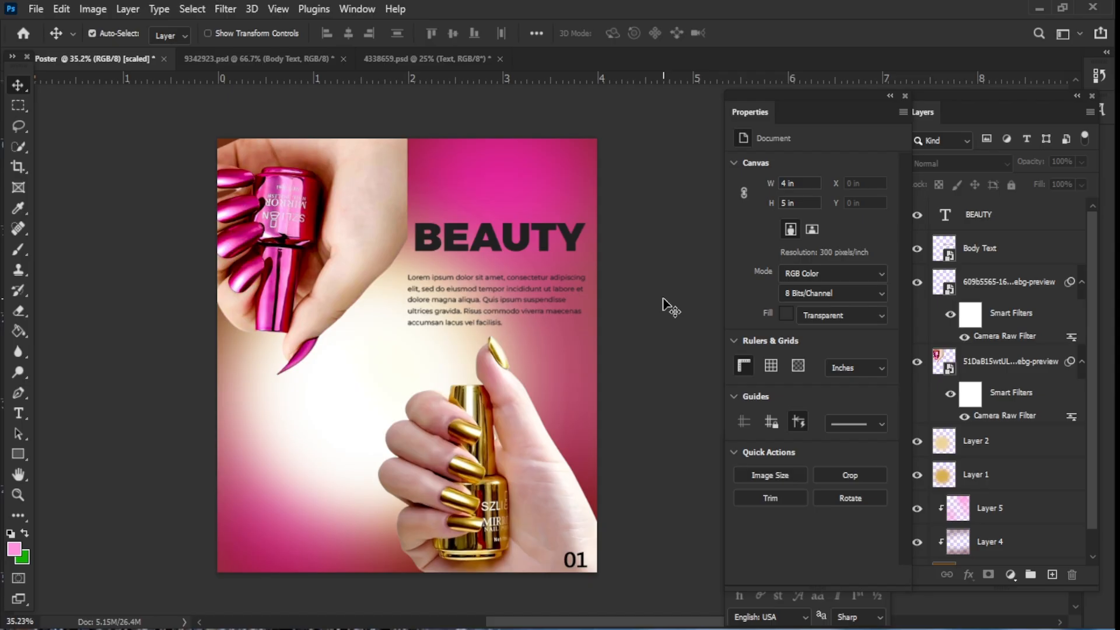
- Place the Title image into the poster as an embedded object
key(h)
click(37, 9)
click(131, 352)
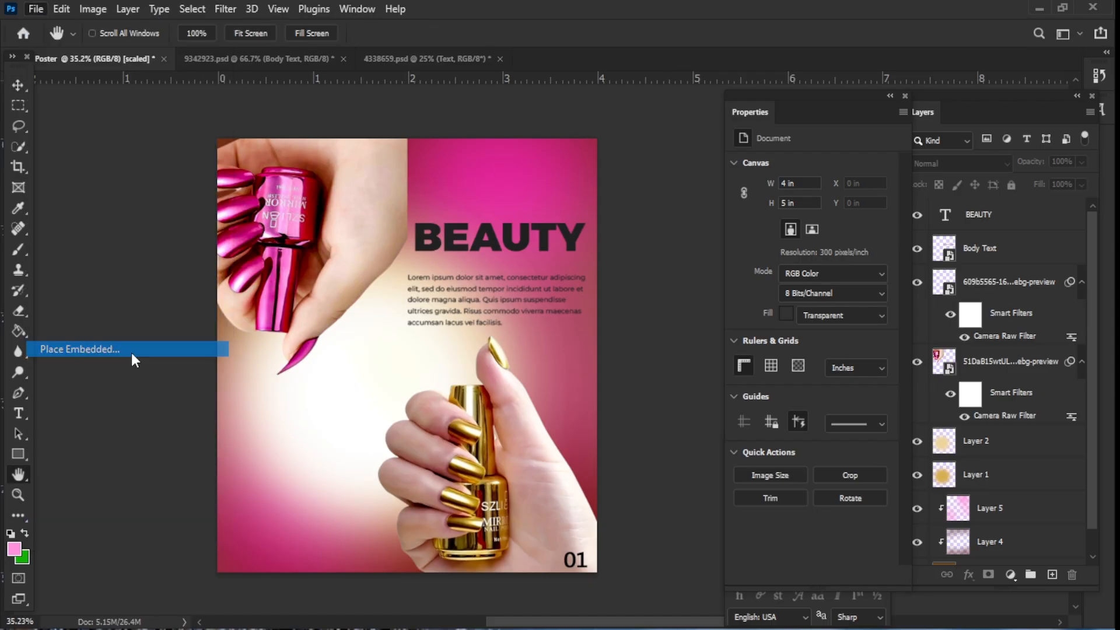
click(438, 259)
click(469, 422)
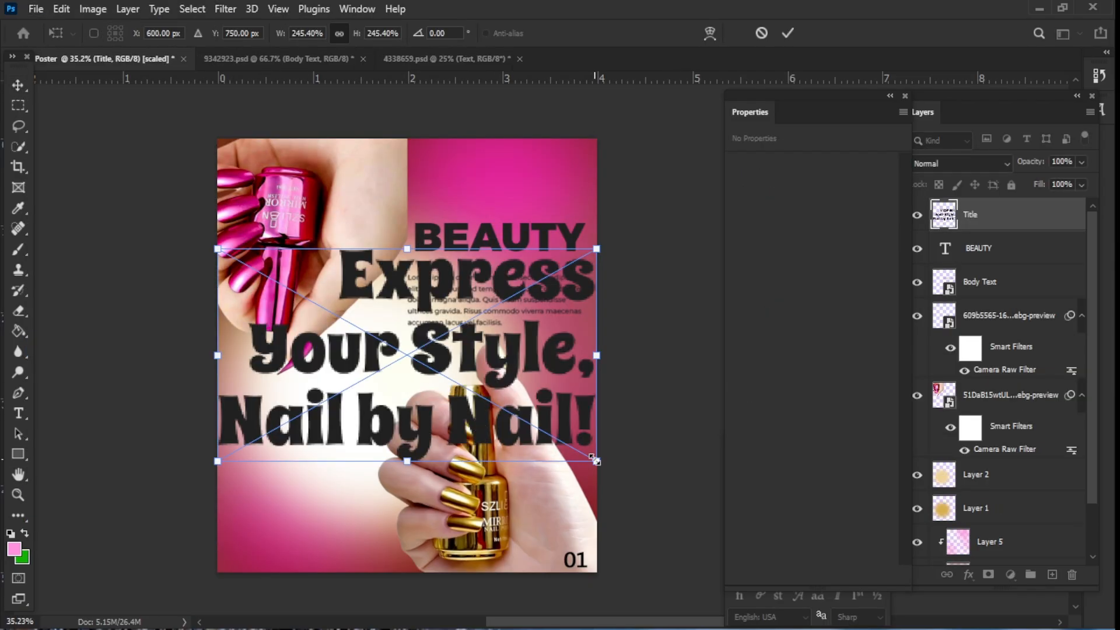
- Scale the Title text down and move it into the bottom-left corner of the poster
drag(595, 461, 357, 329)
drag(283, 286, 331, 516)
mouse_move(363, 568)
mouse_down()
mouse_move(333, 556)
mouse_move(398, 526)
mouse_move(336, 551)
mouse_move(372, 560)
mouse_move(361, 557)
mouse_up()
drag(335, 535, 349, 536)
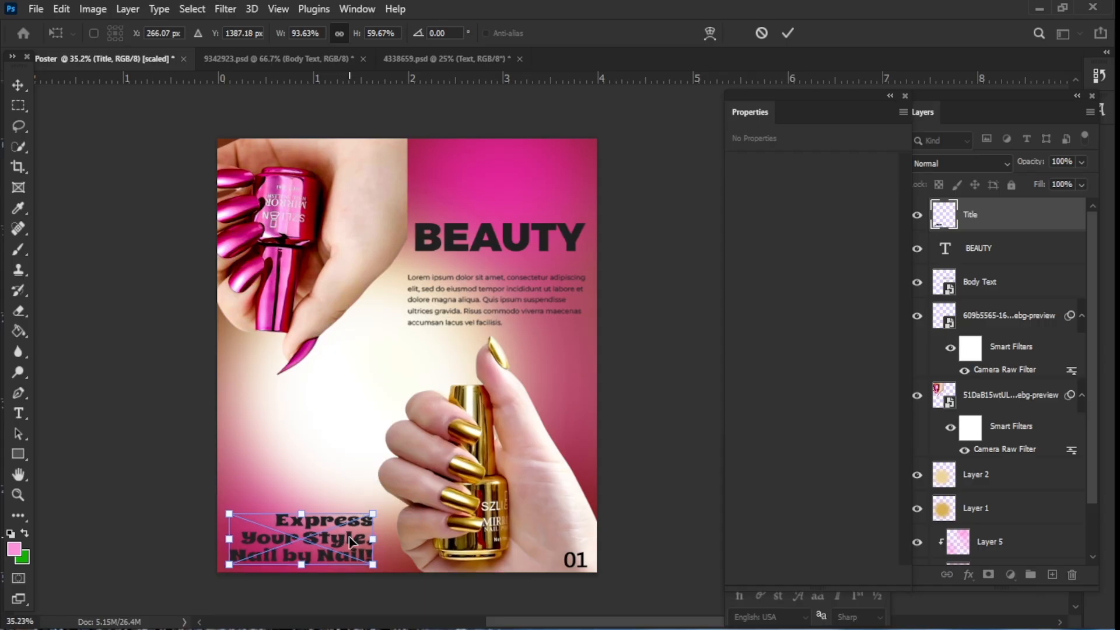
click(997, 557)
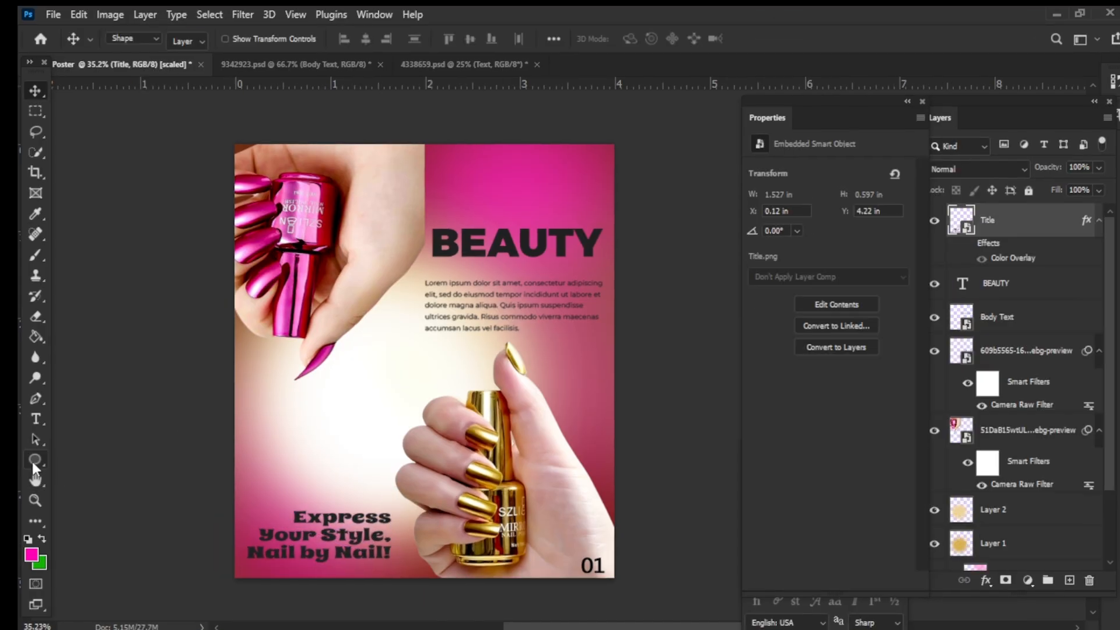
- Draw a pink ellipse about 2.2 in wide over the middle of the poster
click(17, 453)
drag(322, 318, 532, 498)
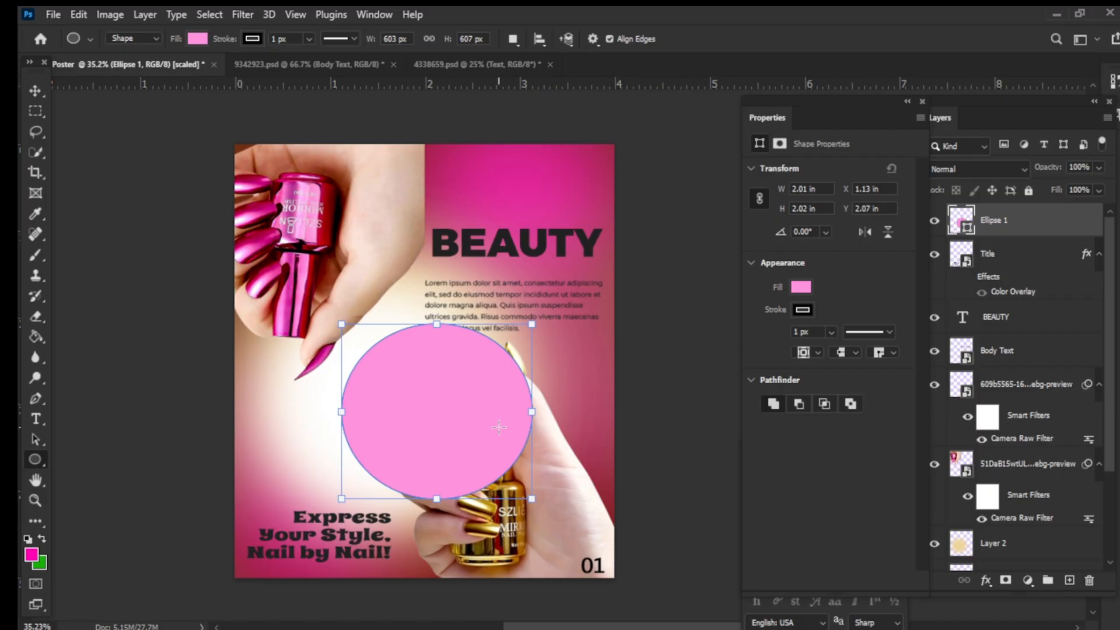
drag(533, 499, 547, 519)
key(v)
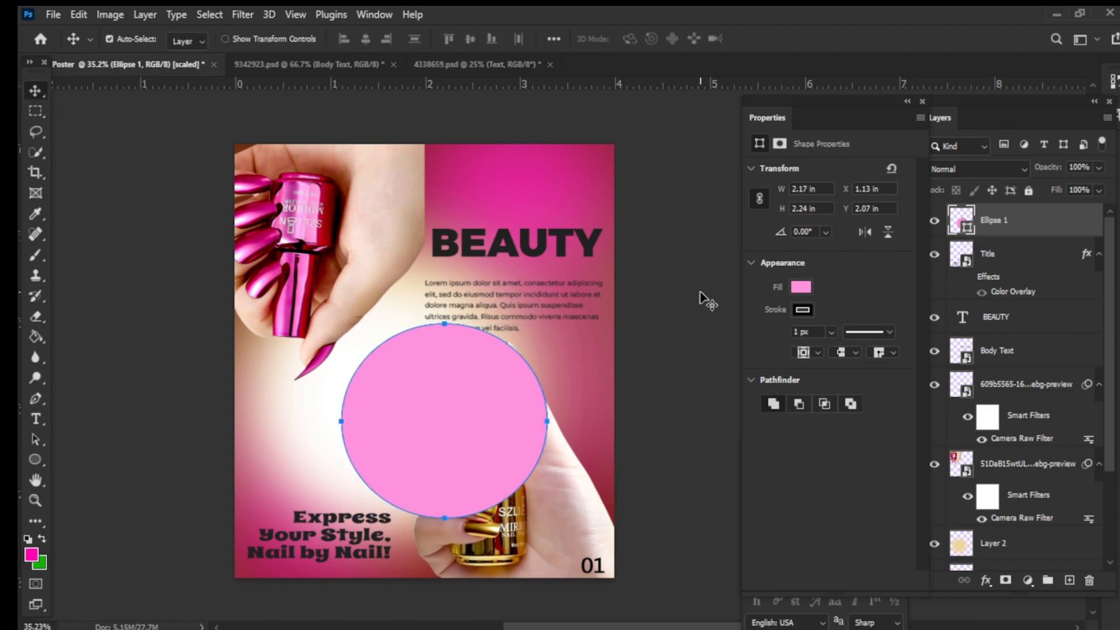
- Add a new layer clipped to the ellipse and set the foreground color to ffffff
click(1071, 581)
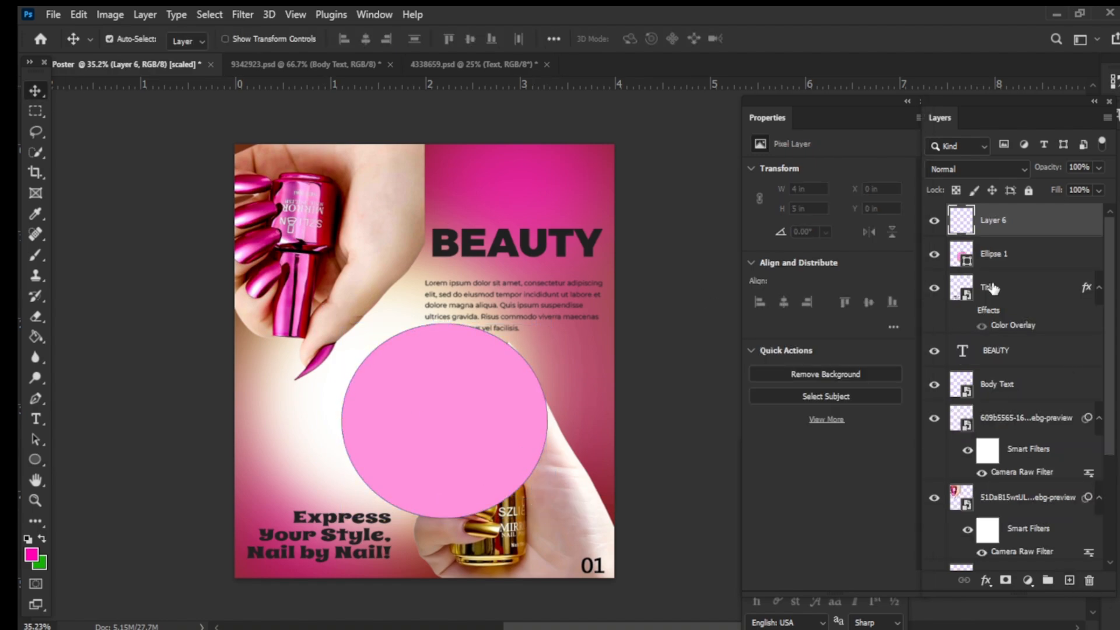
alt+click(961, 234)
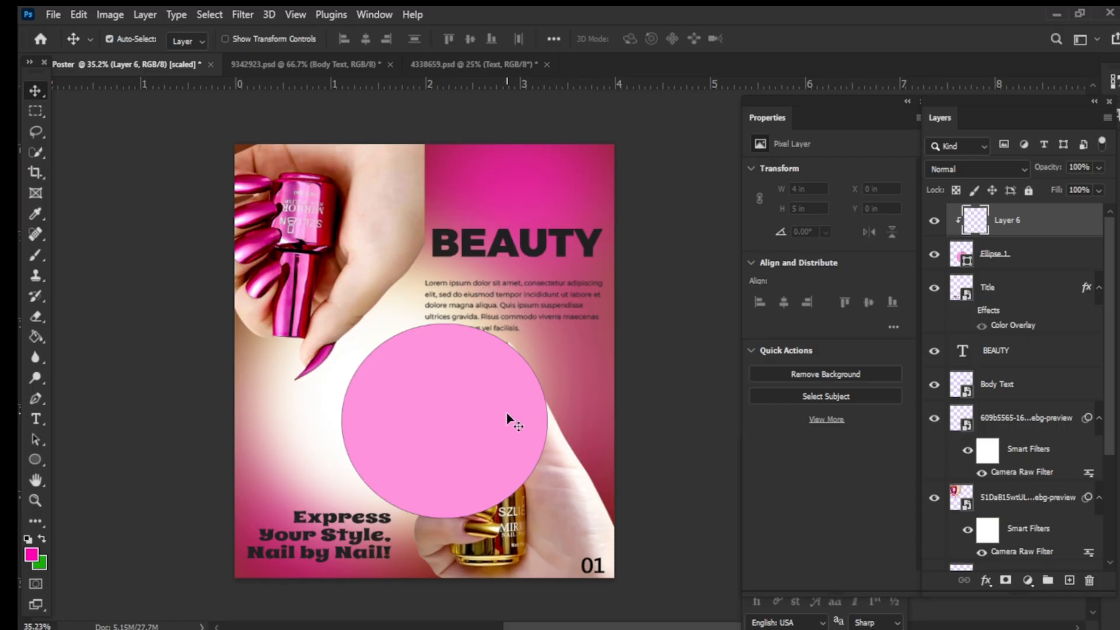
key(b)
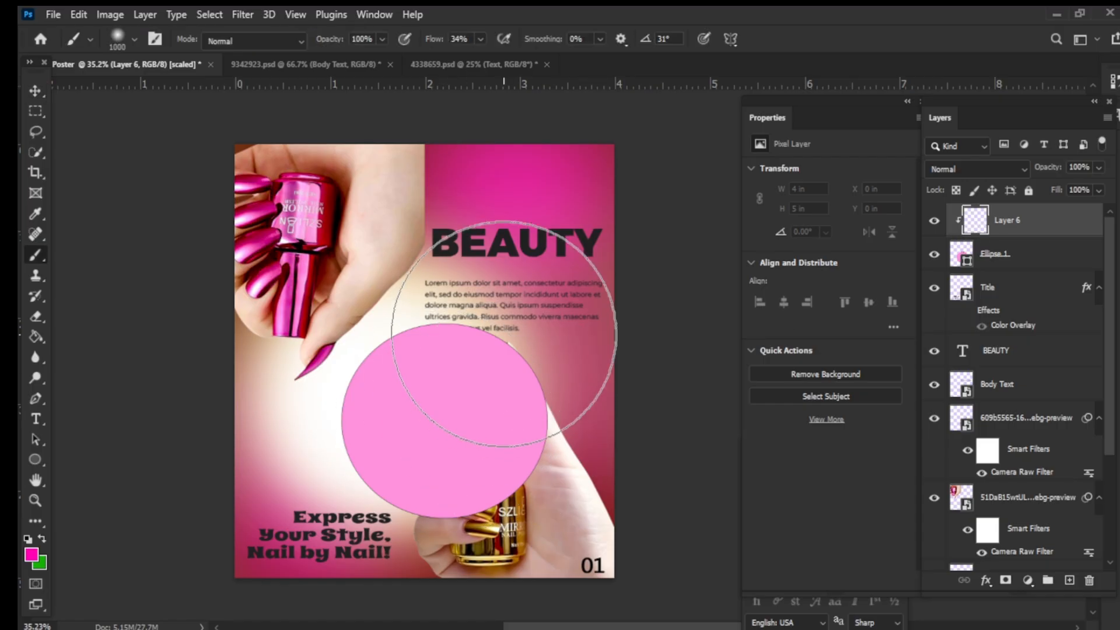
click(138, 554)
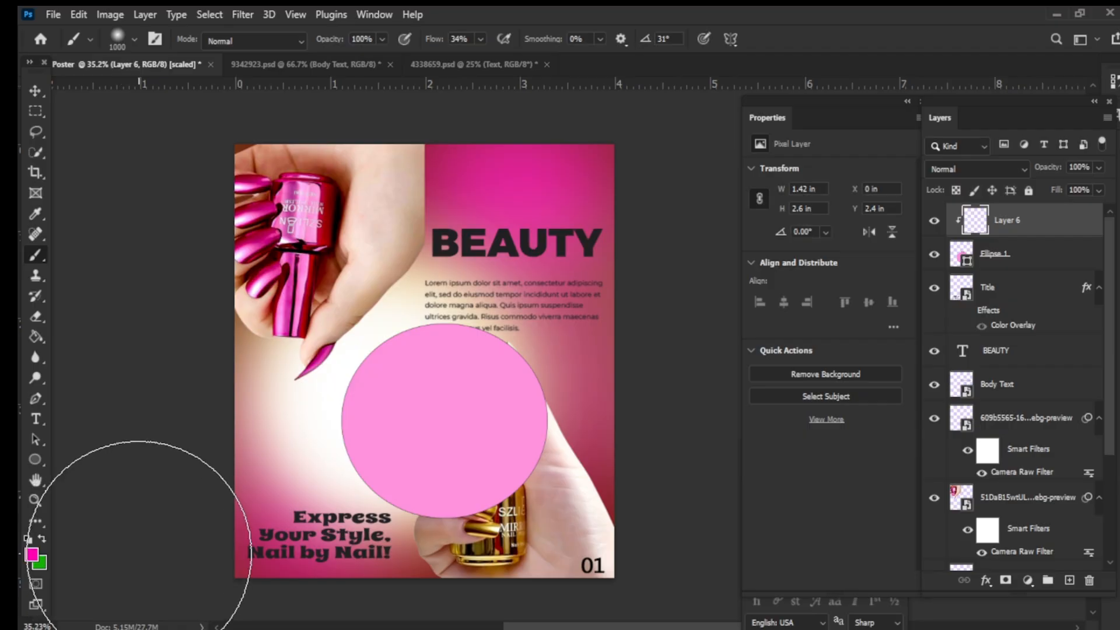
click(32, 553)
text(ffffff)
click(1070, 267)
- Brush a soft white highlight across the upper part of the circle
key(v)
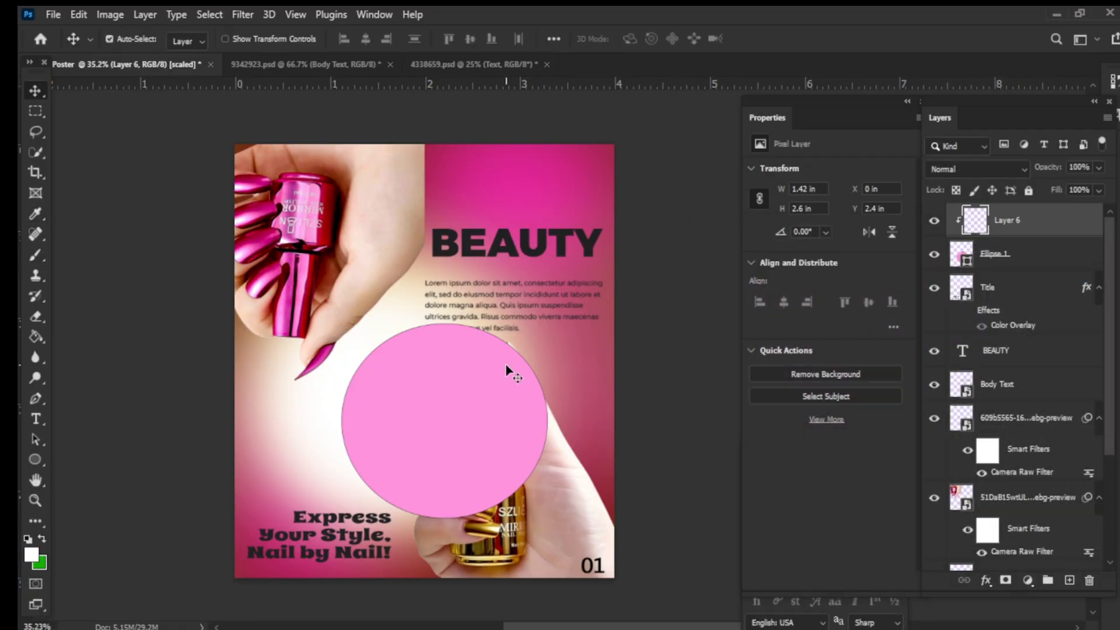
key(b)
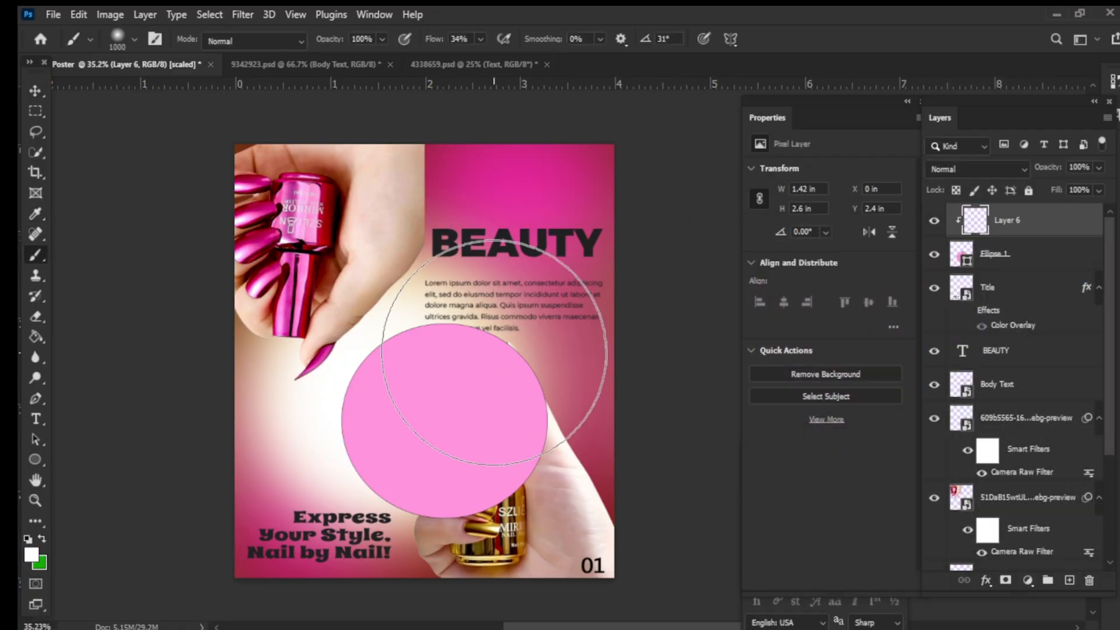
mouse_move(486, 323)
mouse_down()
mouse_move(484, 344)
mouse_move(501, 361)
mouse_up()
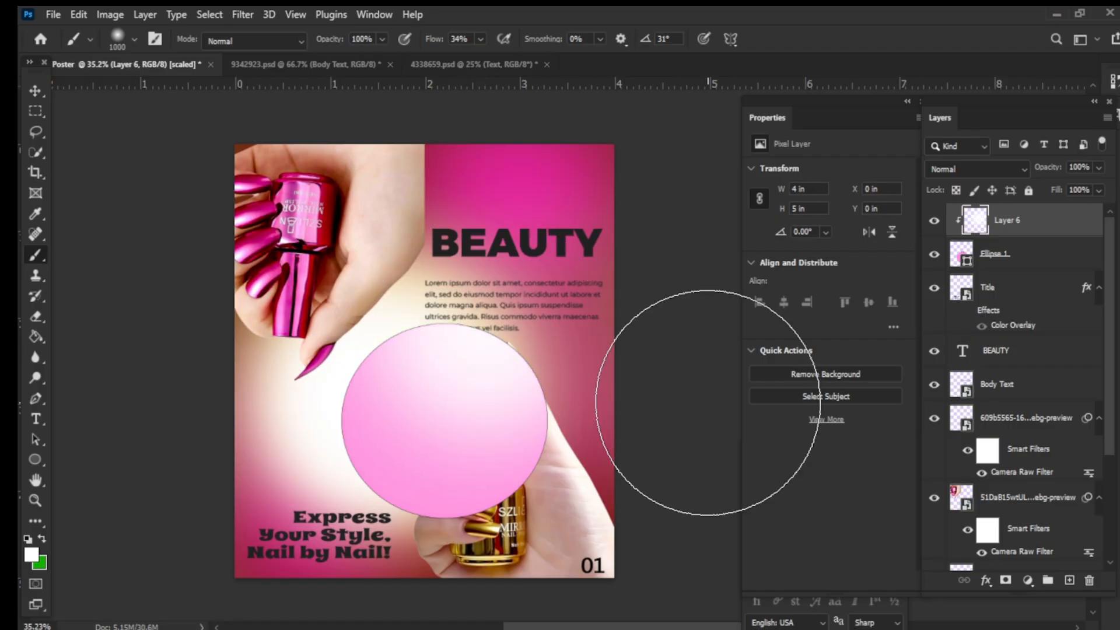
- Reduce the brush size to 300 and paint a small white highlight near the circle's top on a new clipped layer
key(bracketleft)
key(bracketleft)
key(bracketleft)
key(bracketleft)
key(bracketleft)
key(bracketleft)
key(bracketleft)
click(1069, 580)
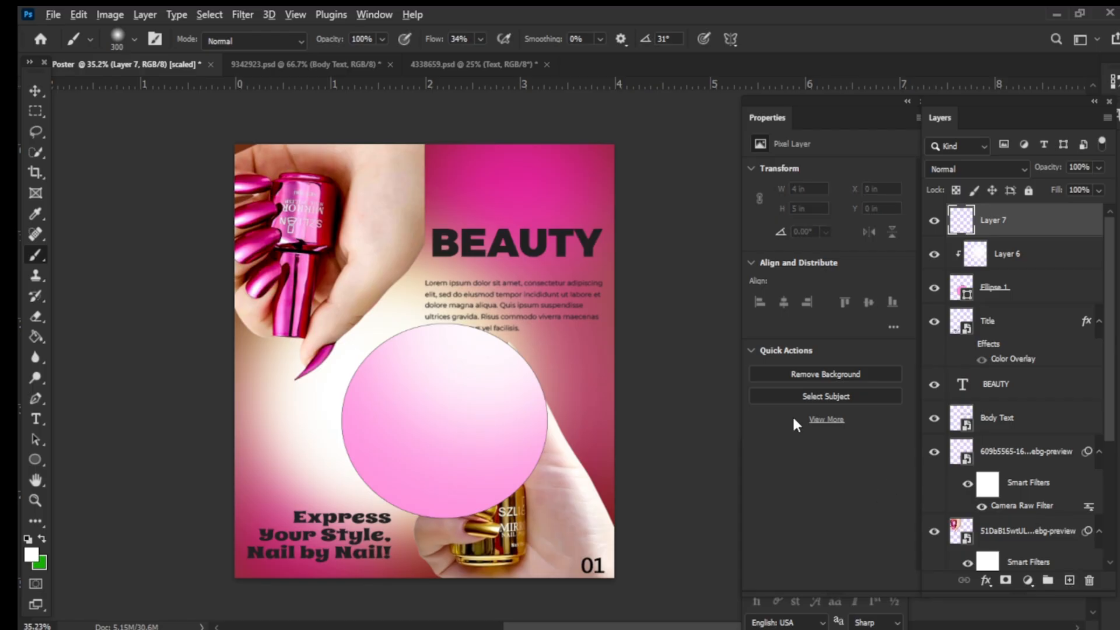
alt+click(974, 233)
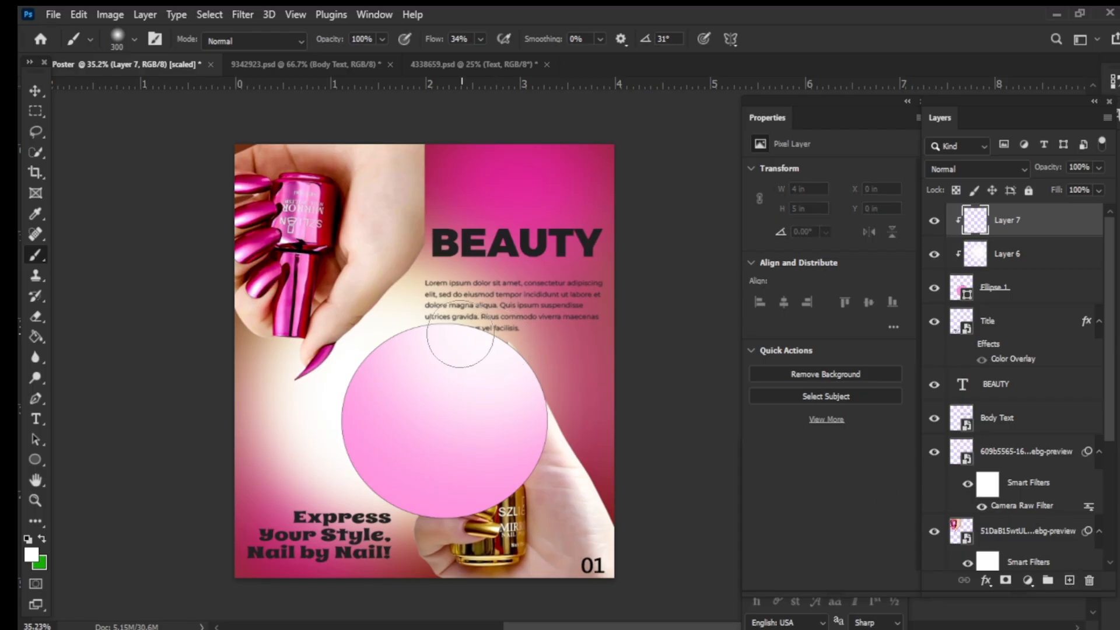
mouse_move(460, 334)
mouse_down()
mouse_move(525, 450)
mouse_move(555, 400)
mouse_move(589, 373)
mouse_up()
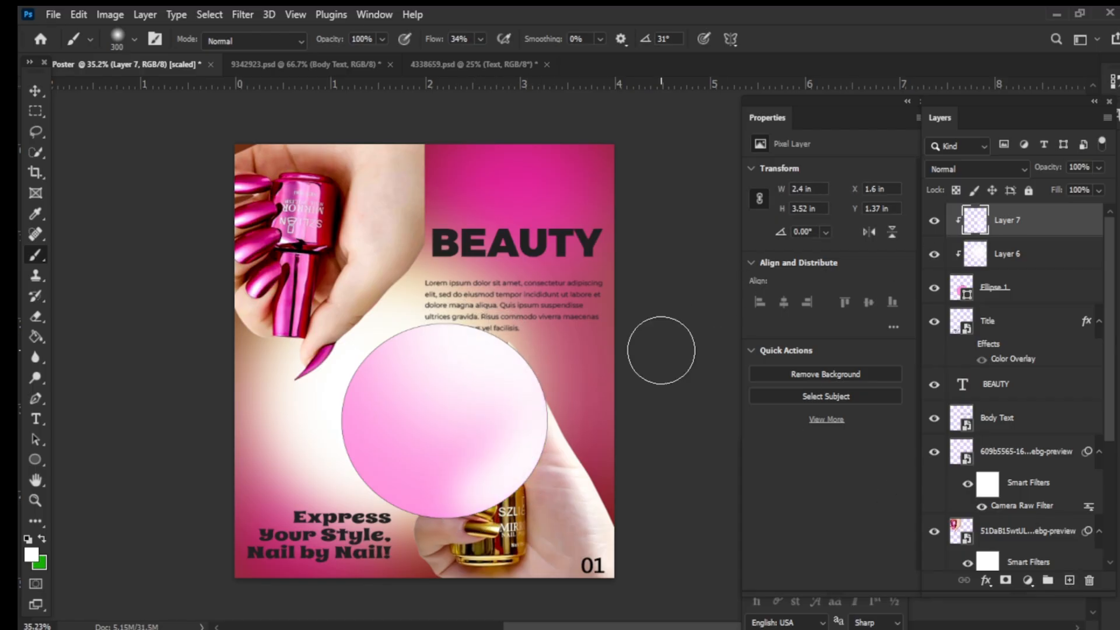
- Add a third clipped layer and paint darker shading on the circle's left side
click(1069, 580)
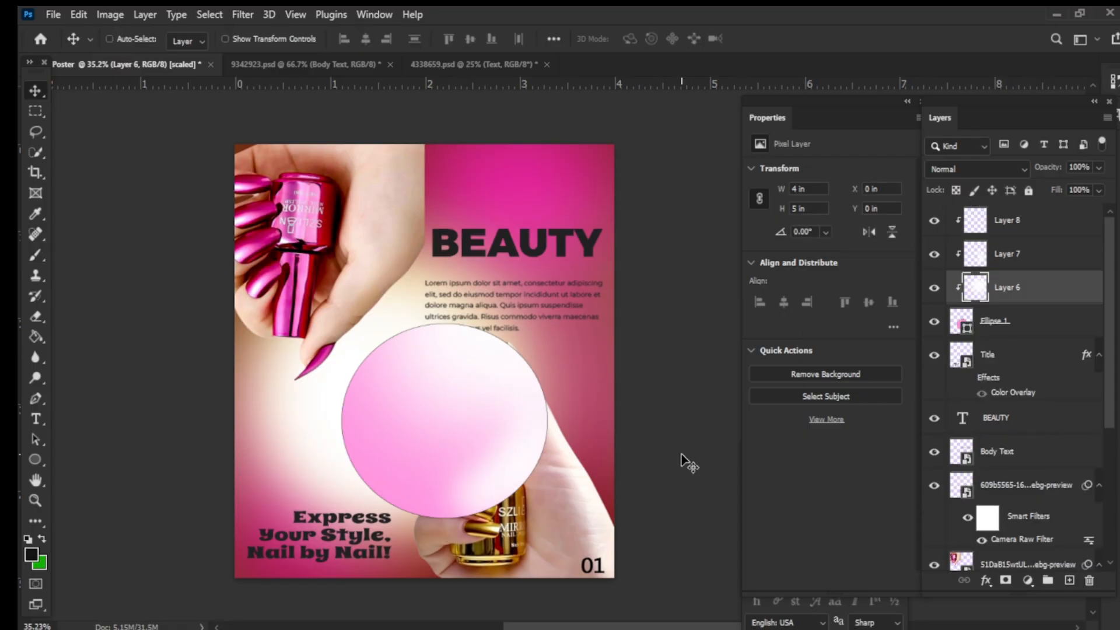
key(ctrl+shift+z)
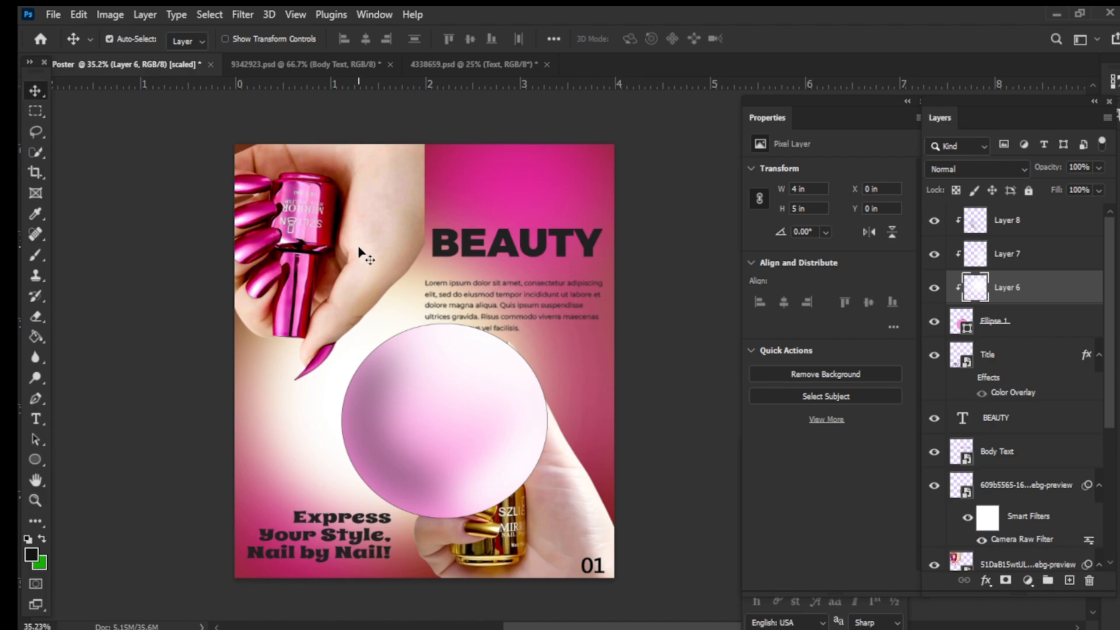
- Group the ellipse together with its three clipped shading layers into one collapsed group
shift+click(1004, 332)
shift+click(1014, 266)
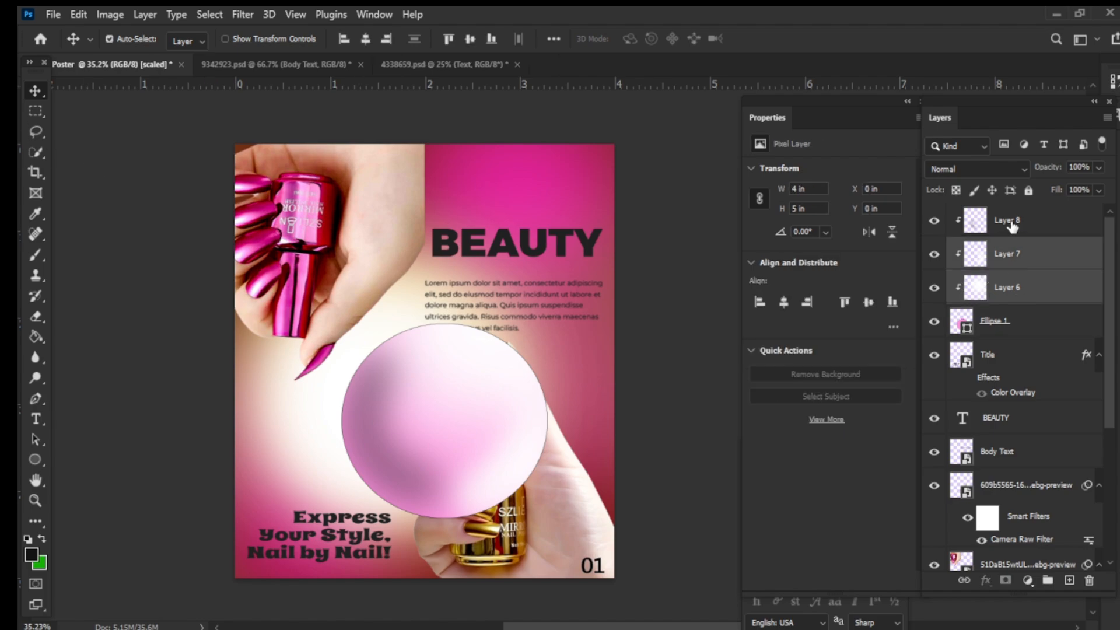
shift+click(1013, 225)
click(1006, 327)
shift+click(1017, 287)
shift+click(1019, 228)
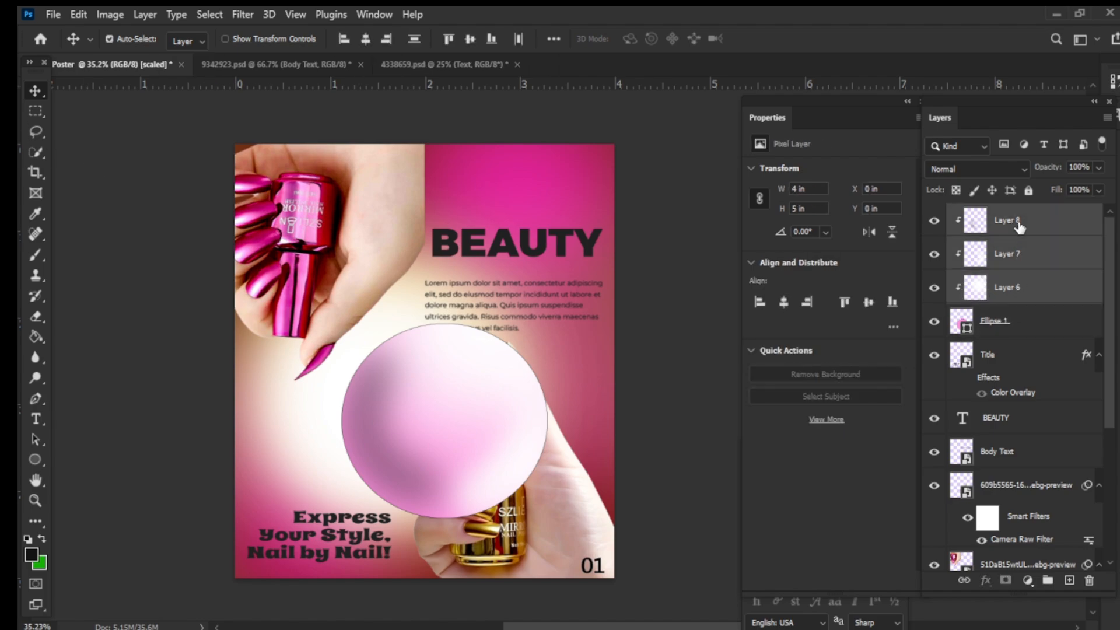
shift+click(1005, 327)
click(1068, 365)
click(1026, 335)
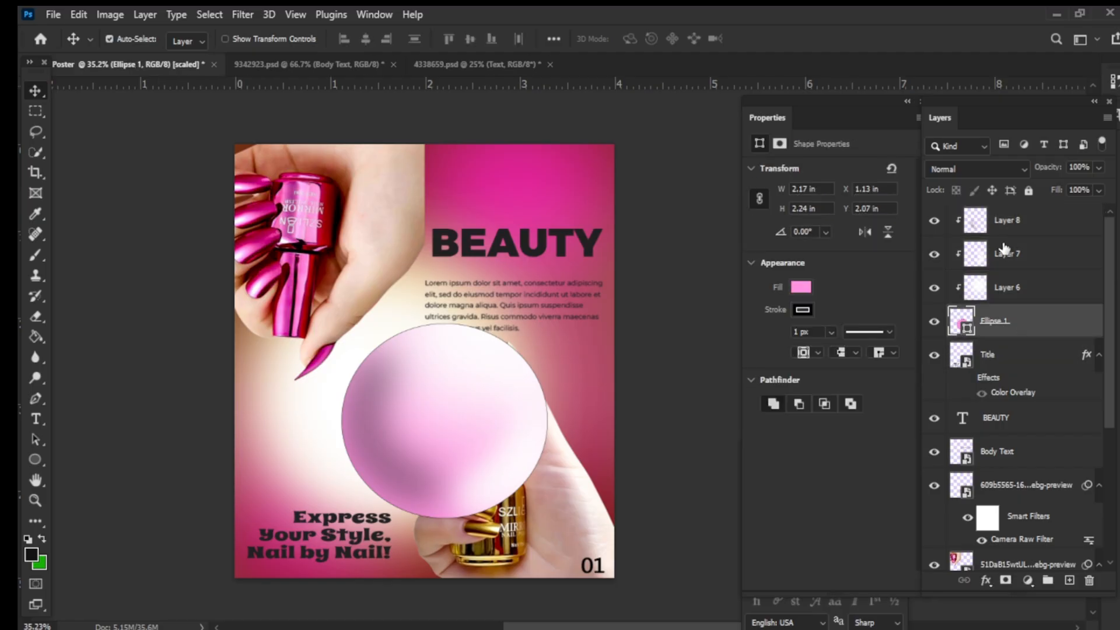
shift+click(1003, 232)
key(ctrl+g)
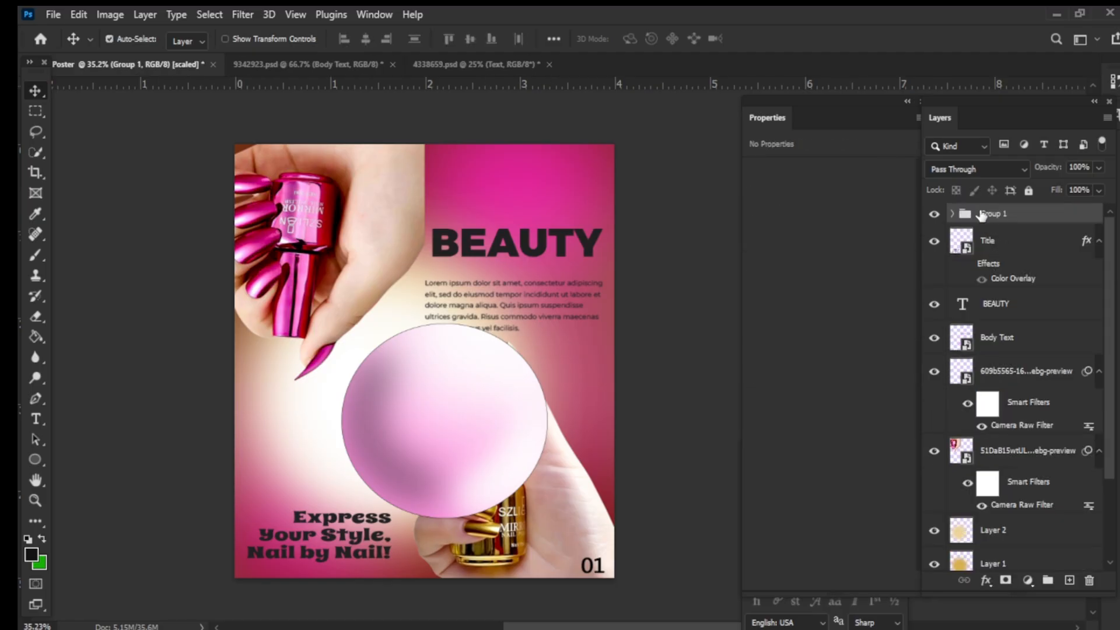
click(500, 450)
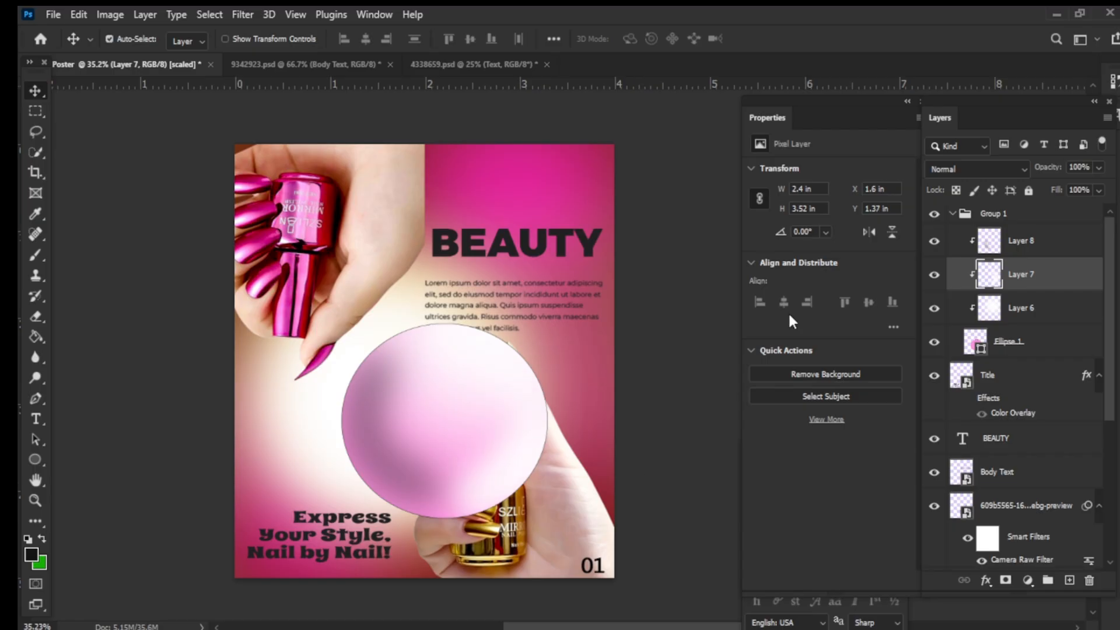
click(953, 214)
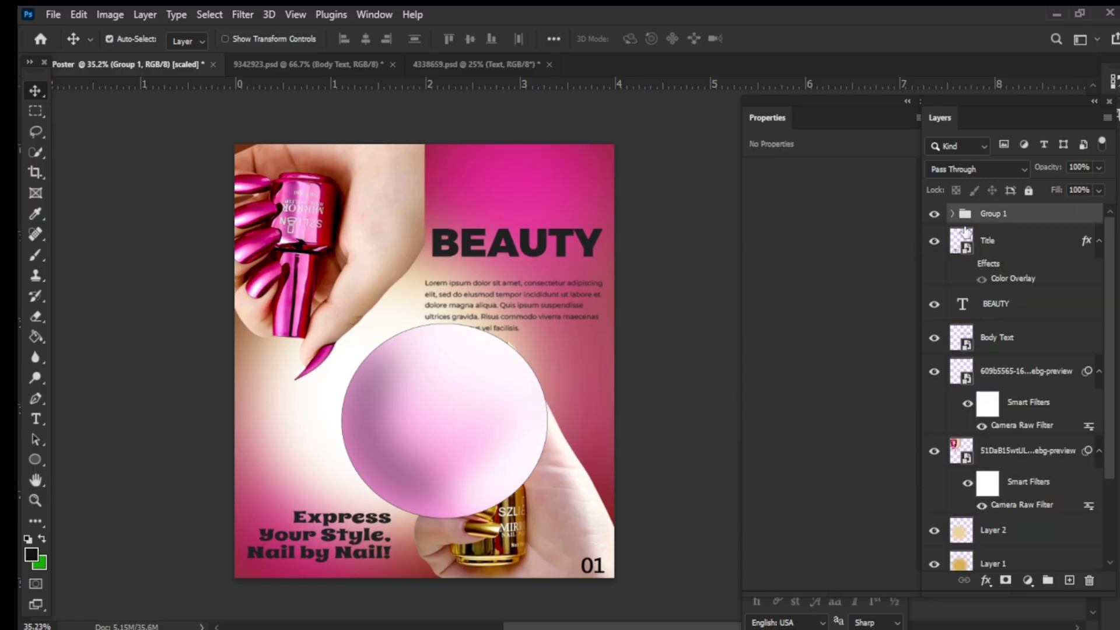
- Convert the sphere group with its ellipse and shading layers into a single smart object
click(953, 214)
click(1015, 249)
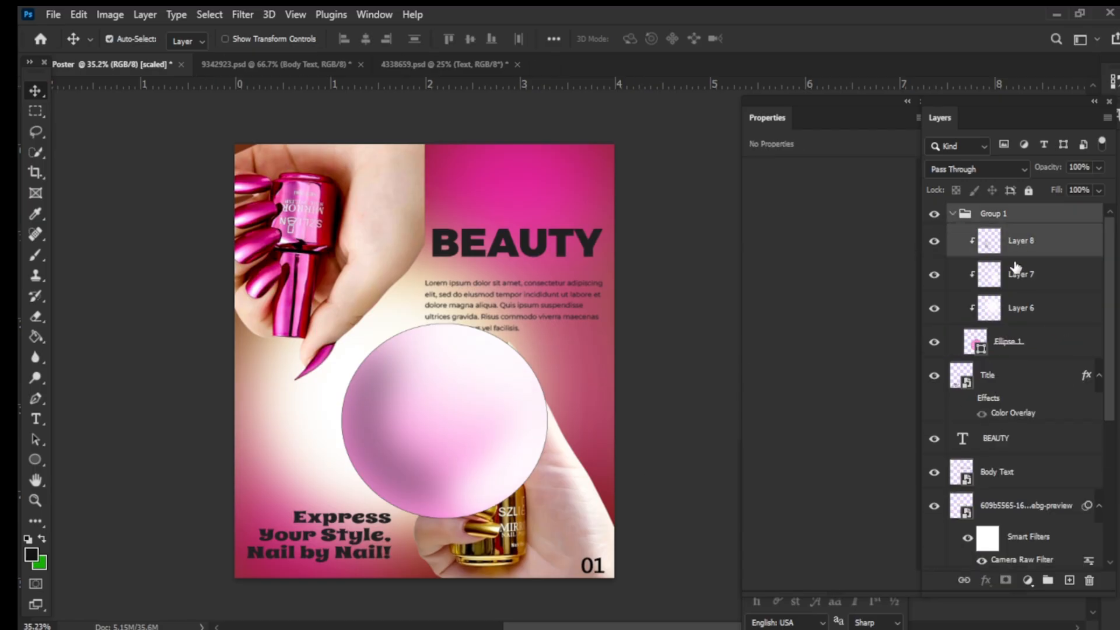
shift+click(1015, 341)
right_click(1018, 343)
key(Escape)
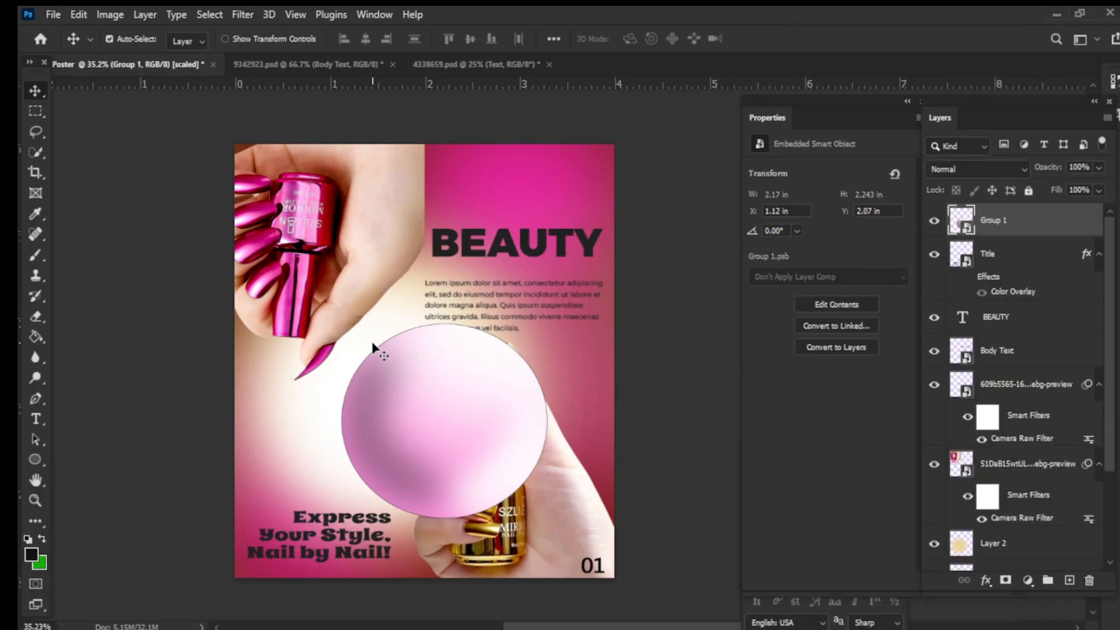
- Rotate the sphere smart object about -58 degrees and move it into the poster's lower-left corner behind the tagline
drag(373, 349, 331, 434)
key(r)
key(v)
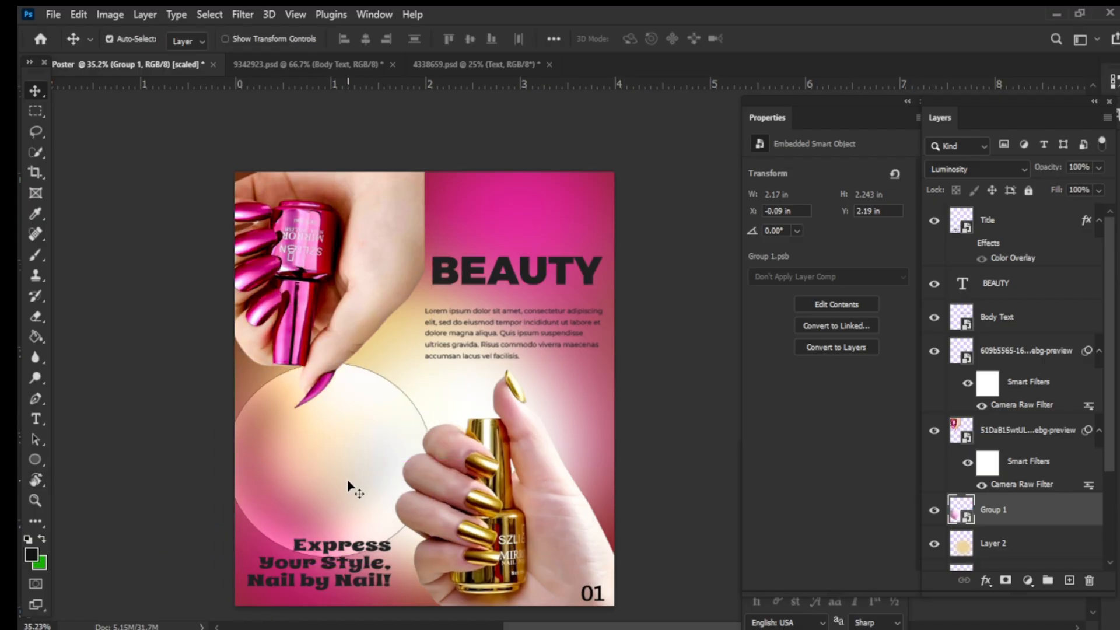
key(ctrl+t)
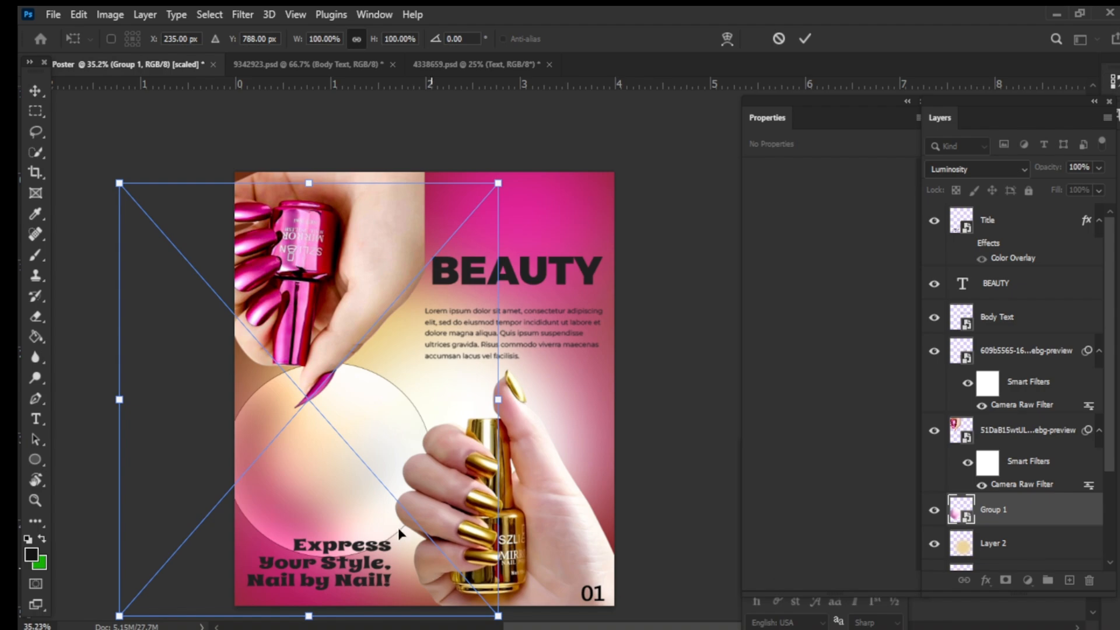
drag(385, 448, 413, 438)
drag(420, 615, 524, 268)
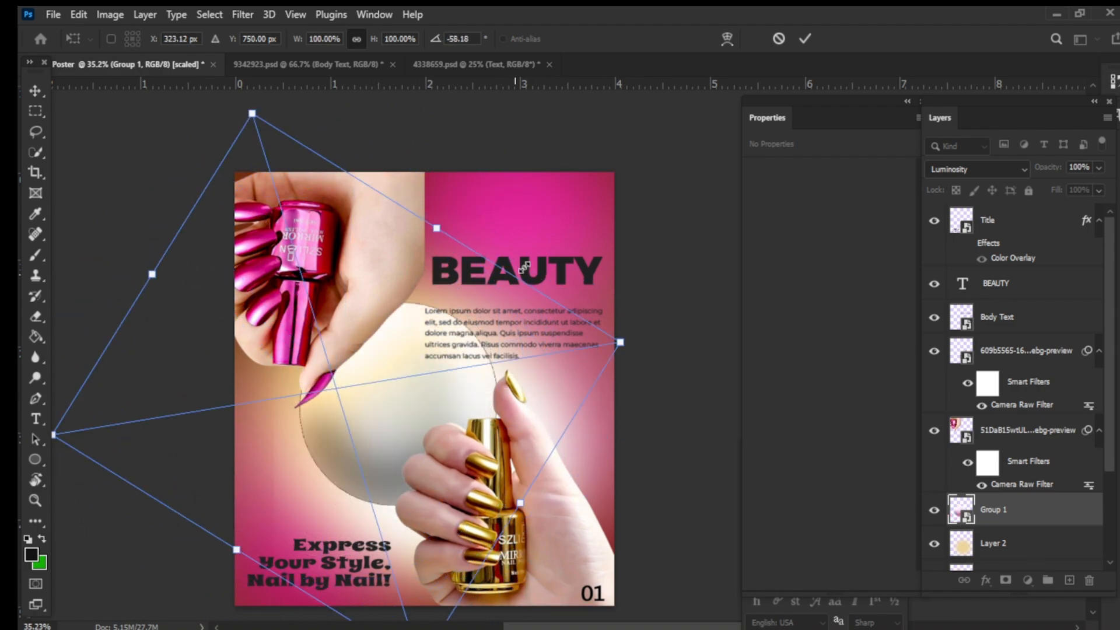
click(806, 39)
drag(405, 413, 327, 604)
click(631, 518)
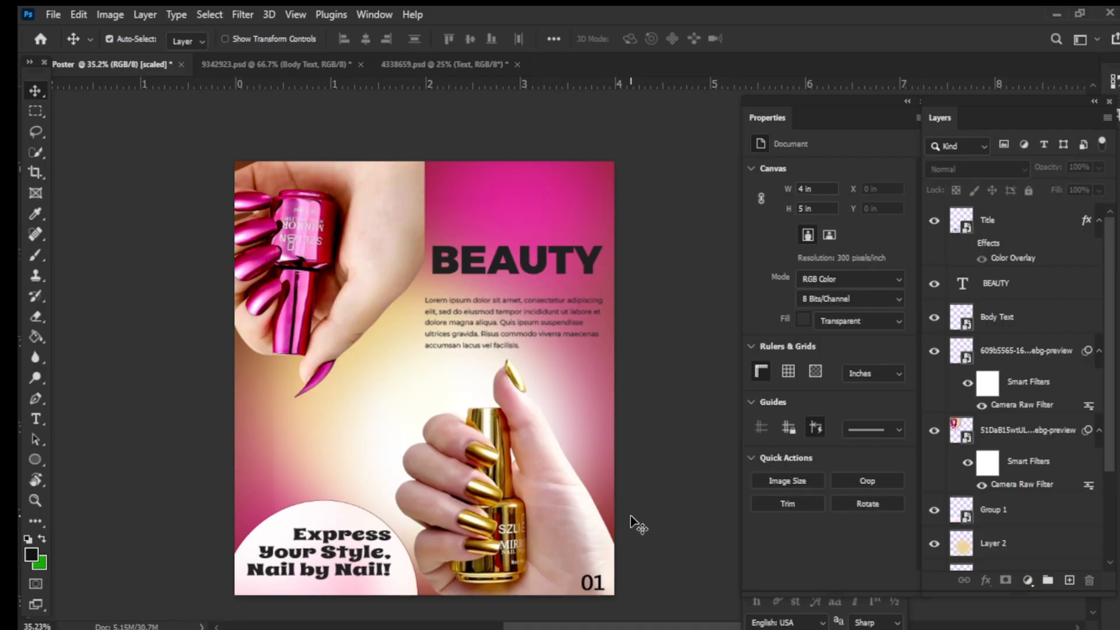
- Duplicate the sphere and rotate and enlarge the copy to about 110% behind the BEAUTY title and body text at upper right
drag(418, 494, 419, 491)
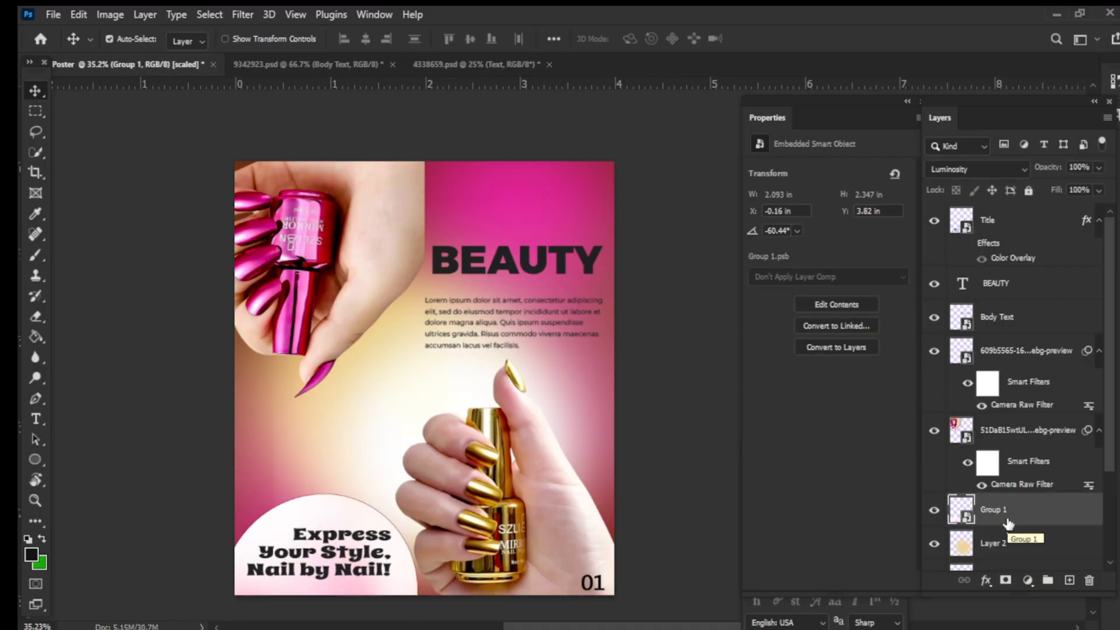
key(ctrl+j)
drag(376, 523, 583, 218)
key(ctrl+t)
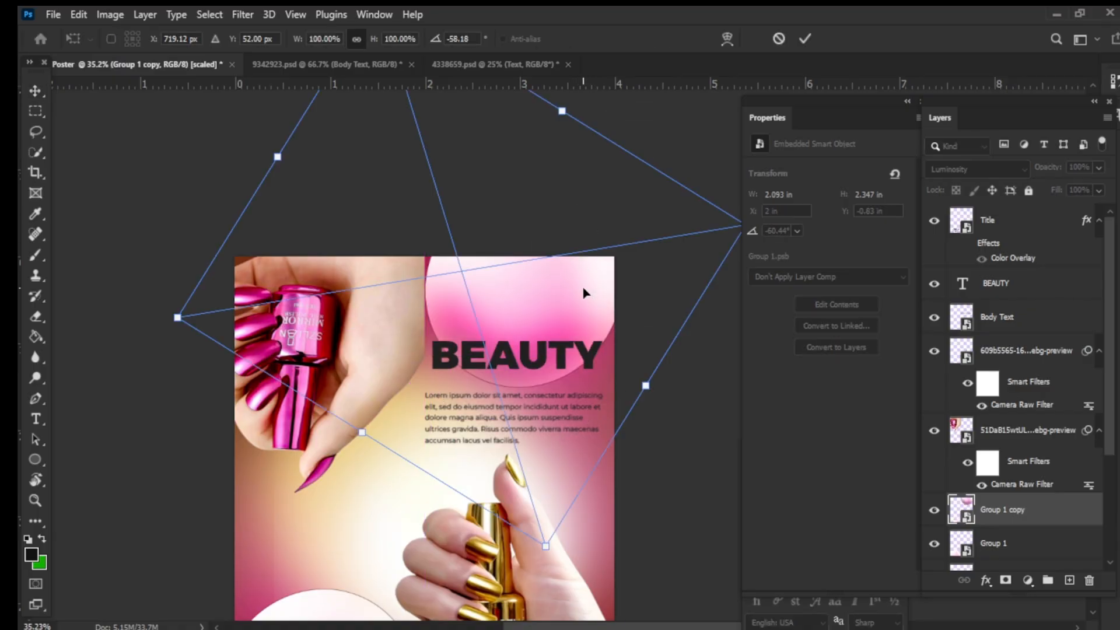
drag(585, 290, 715, 318)
drag(514, 137, 513, 180)
drag(235, 138, 364, 209)
drag(545, 298, 542, 260)
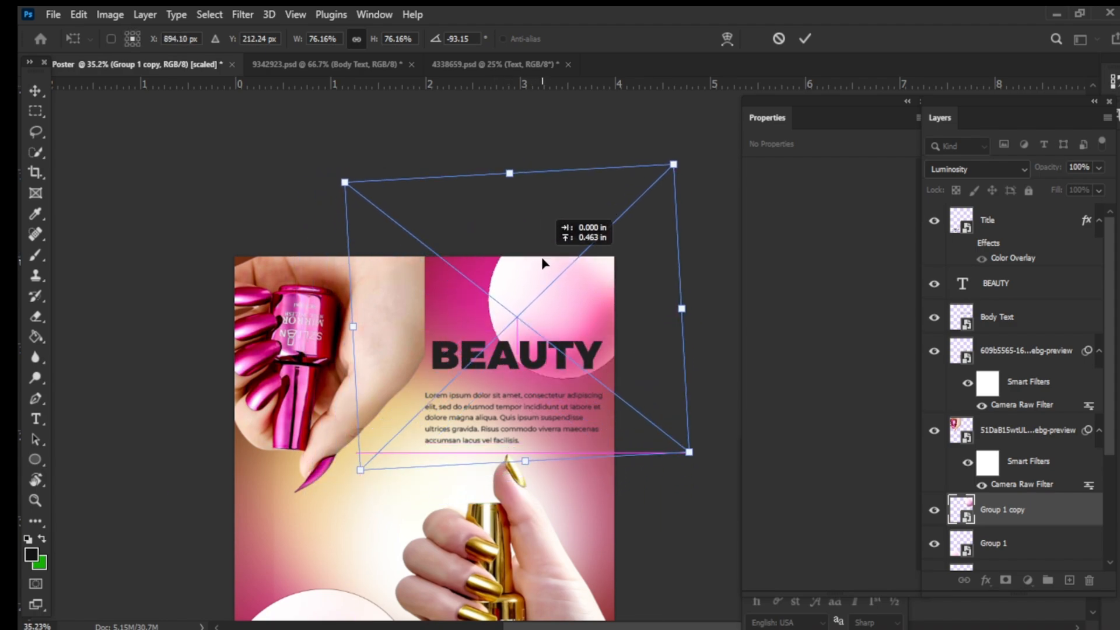
drag(671, 502, 455, 279)
drag(669, 248, 844, 260)
drag(535, 299, 522, 364)
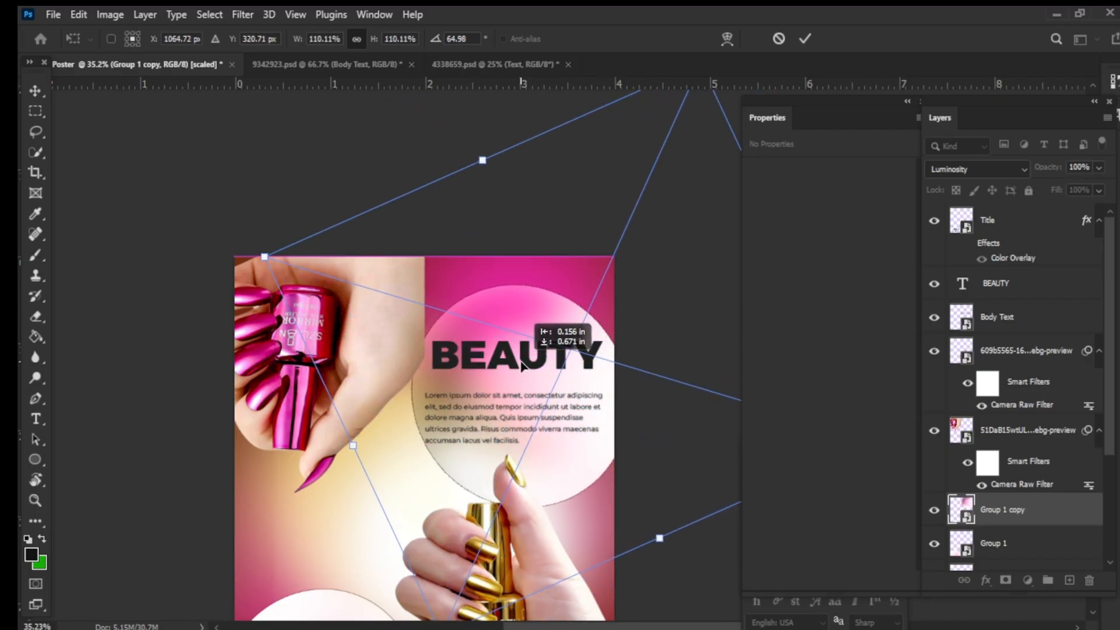
click(805, 38)
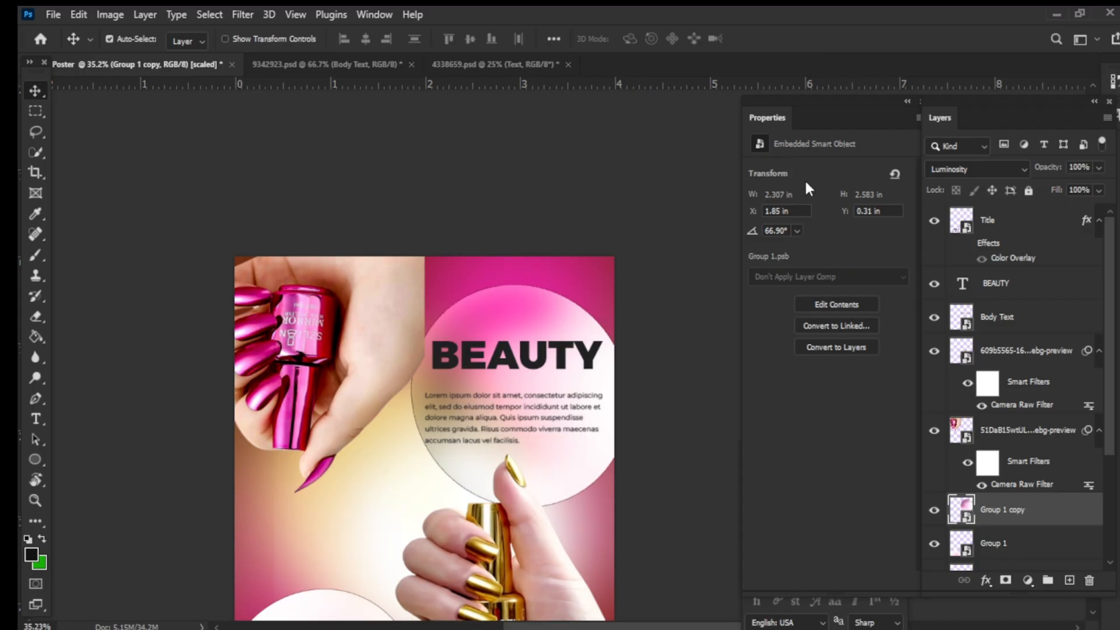
- Zoom and pan around the canvas to review the overall poster composition
drag(671, 448, 629, 424)
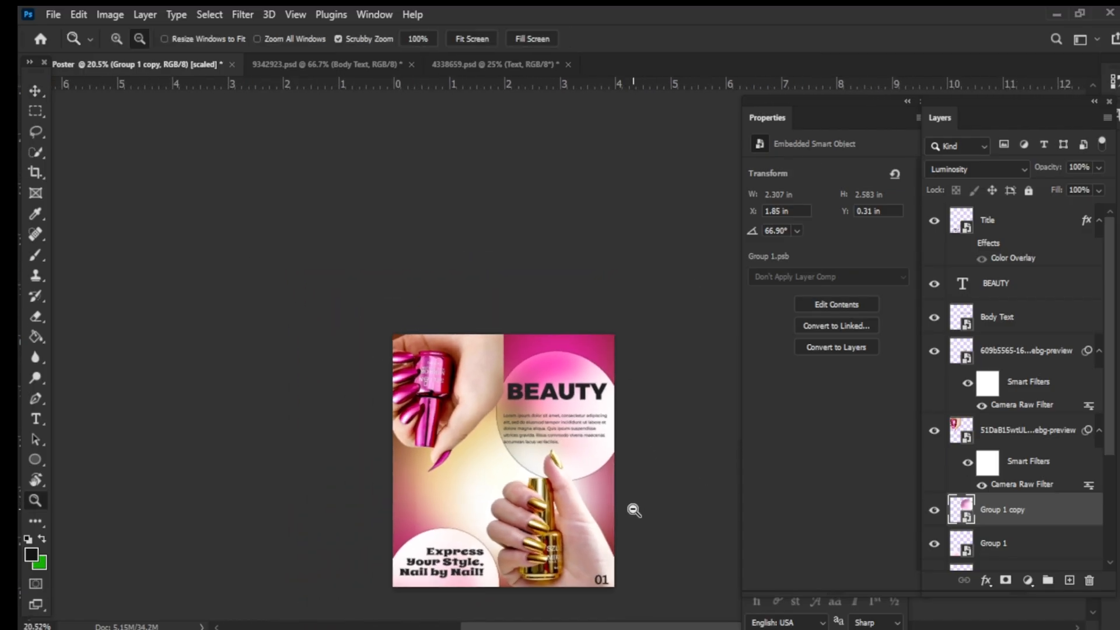
drag(634, 511, 710, 510)
key(h)
drag(667, 475, 787, 548)
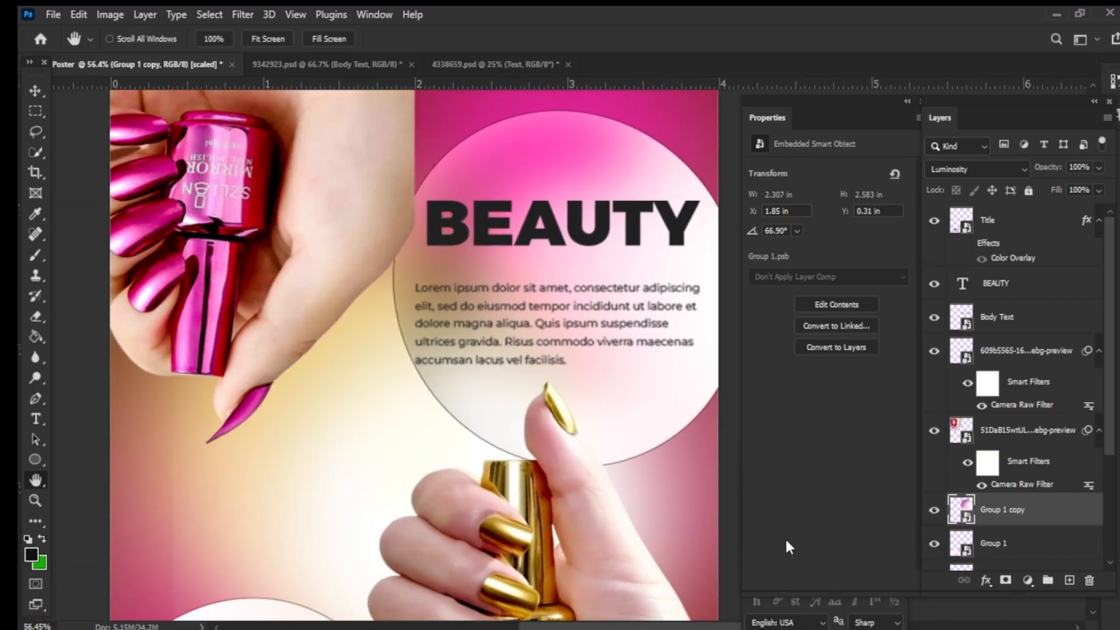
key(z)
drag(709, 493, 705, 491)
key(space)
drag(652, 417, 508, 329)
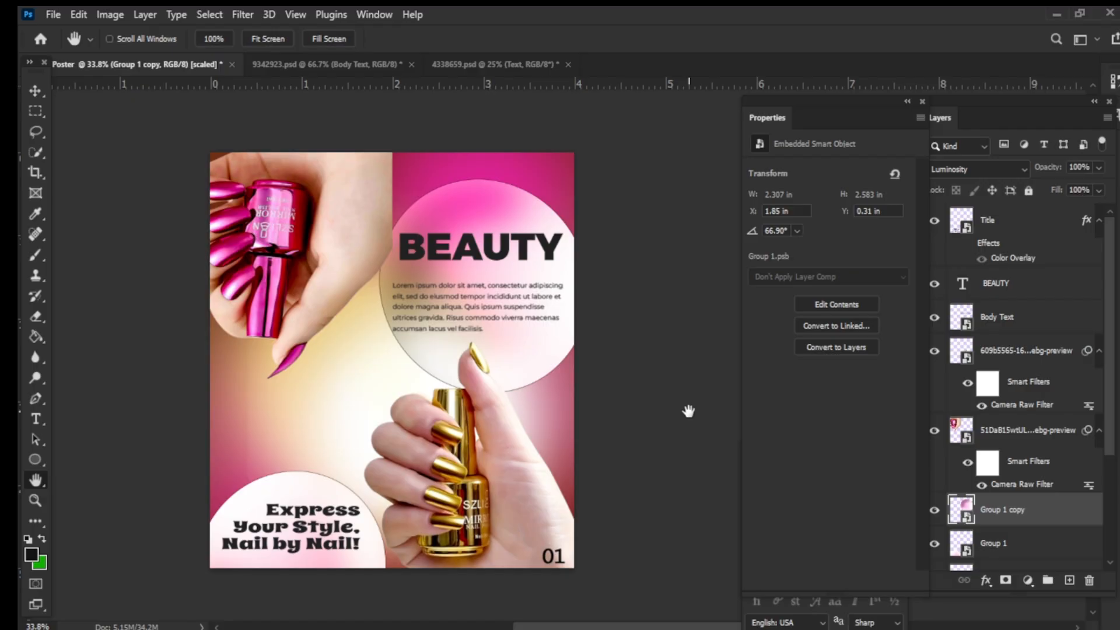
scroll(1015, 507, down, 4)
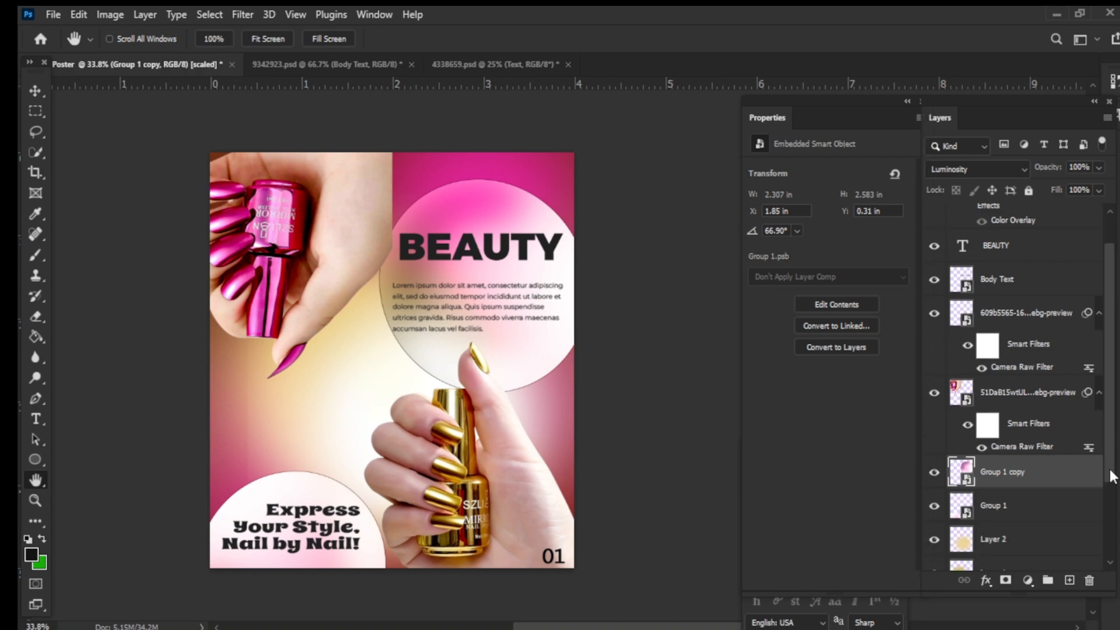
- Select the golden glow layer on the canvas and nudge it slightly
click(35, 91)
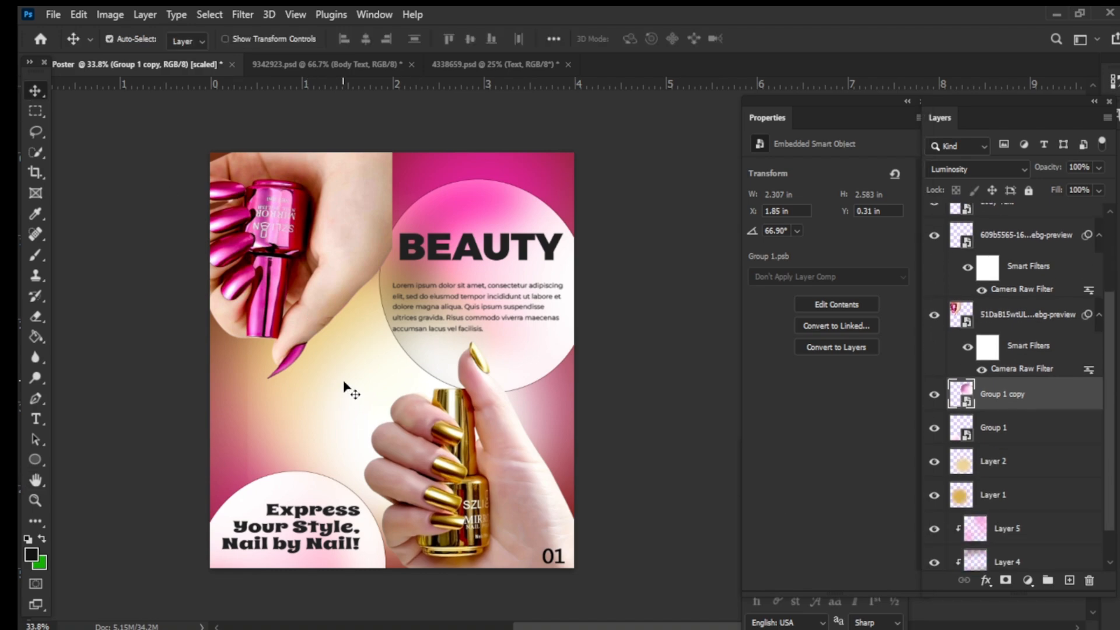
click(305, 387)
drag(310, 441, 317, 437)
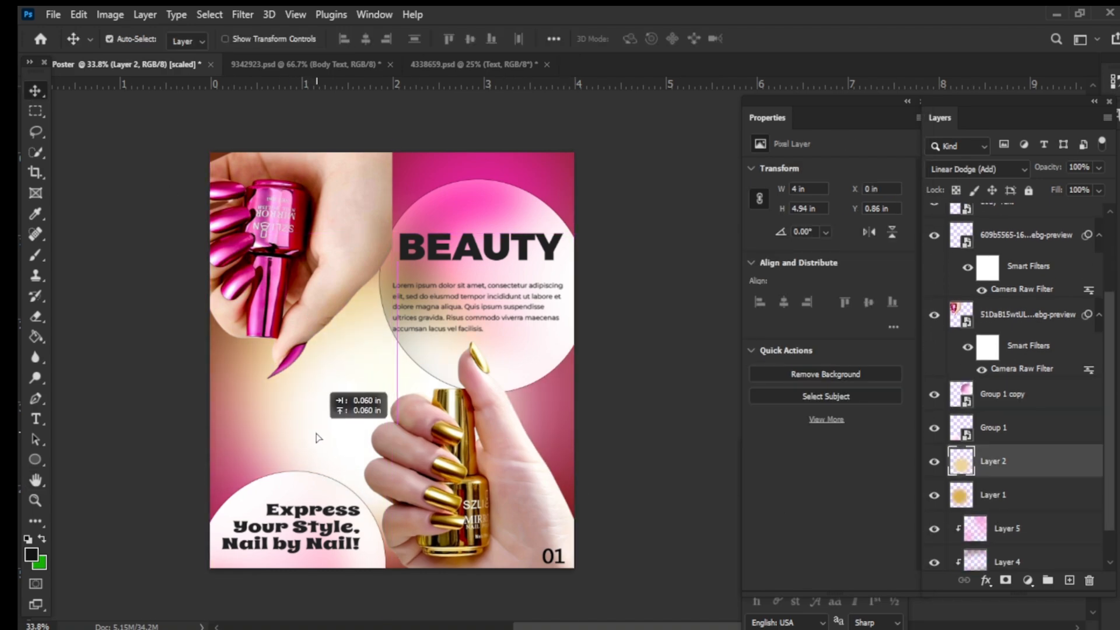
click(664, 482)
scroll(1023, 566, down, 1)
click(1024, 563)
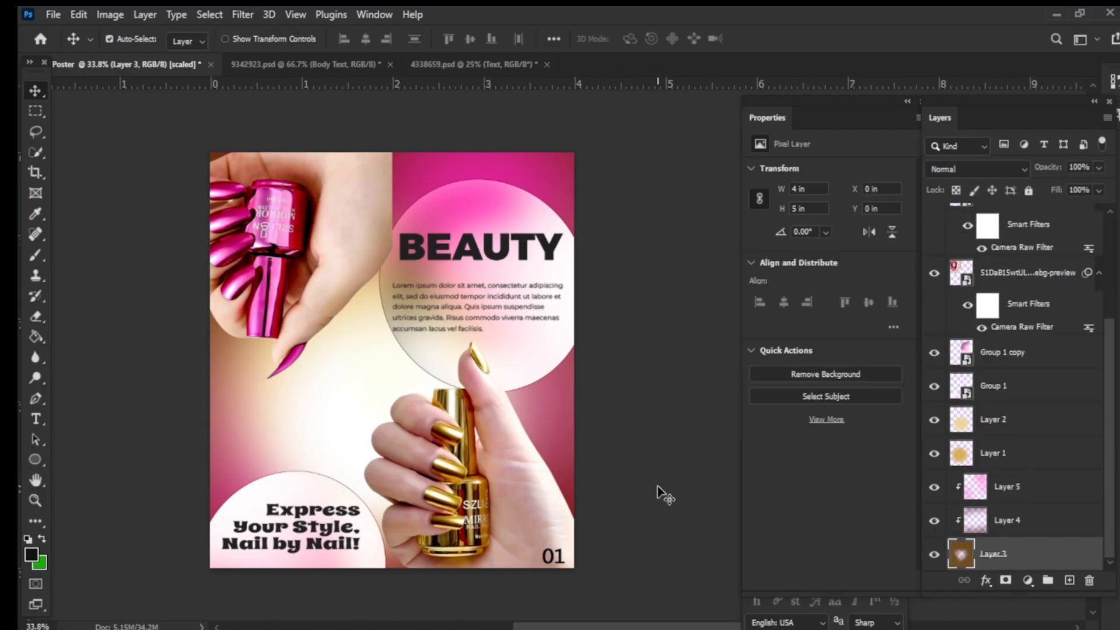
key(ctrl+t)
mouse_move(392, 152)
mouse_down()
mouse_move(400, 141)
mouse_move(400, 175)
mouse_move(389, 143)
mouse_move(392, 152)
mouse_up()
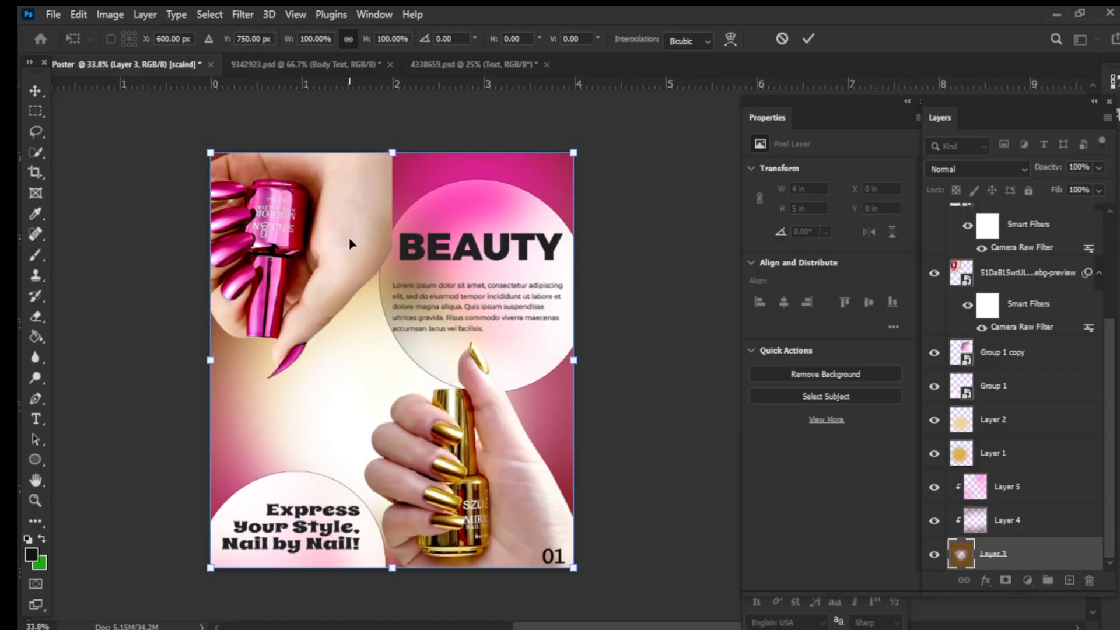
- Scale up the pink polish hand image slightly from its corner at the upper left
click(1013, 280)
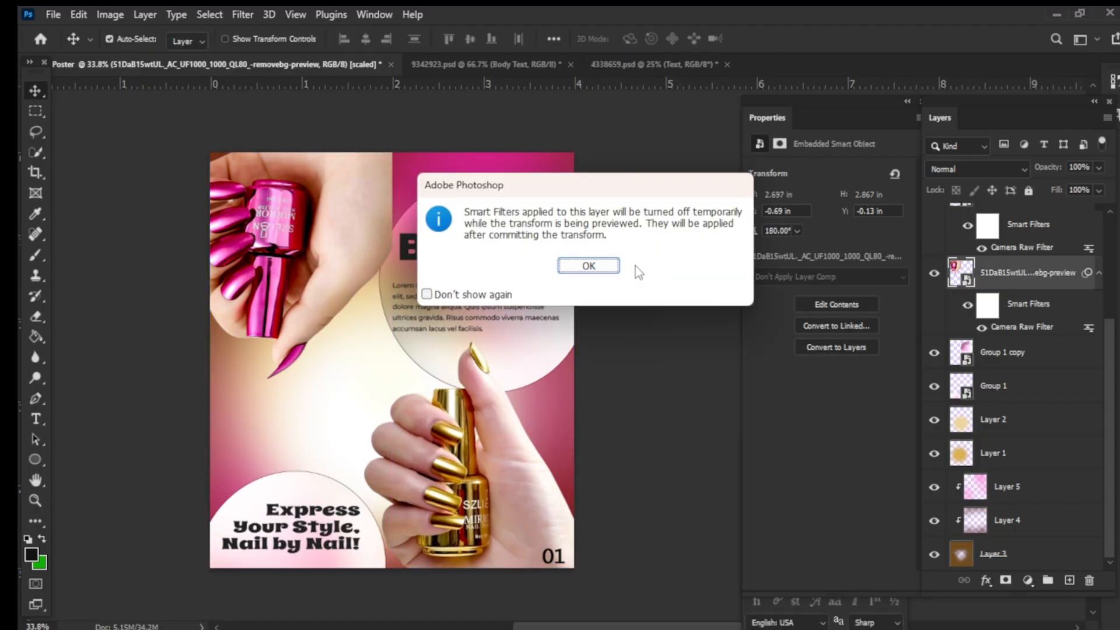
click(582, 261)
drag(260, 142, 256, 129)
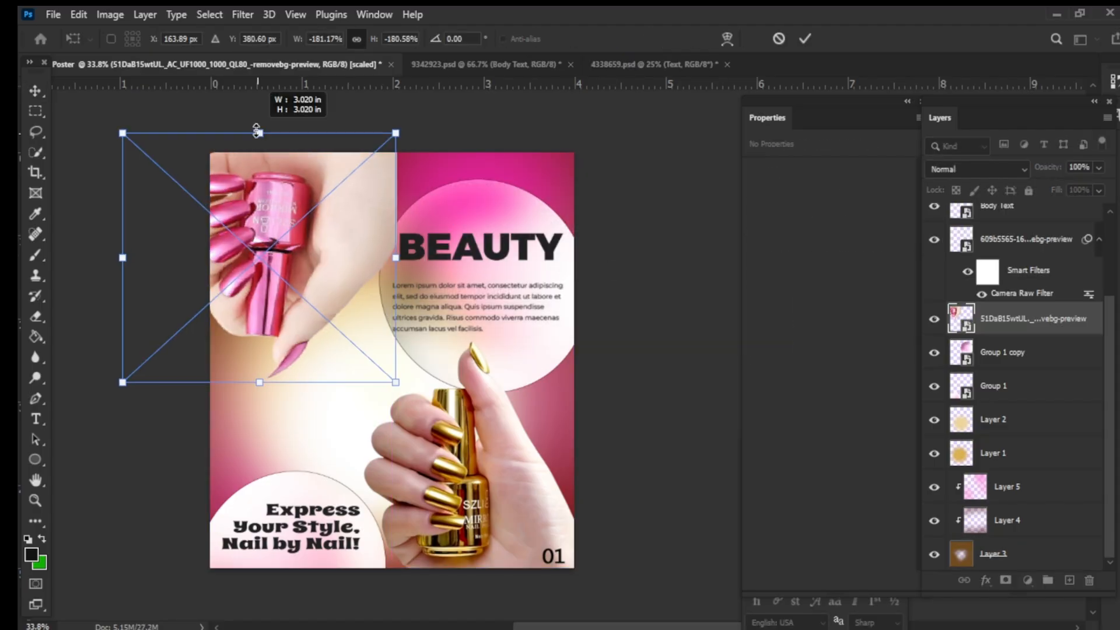
click(805, 39)
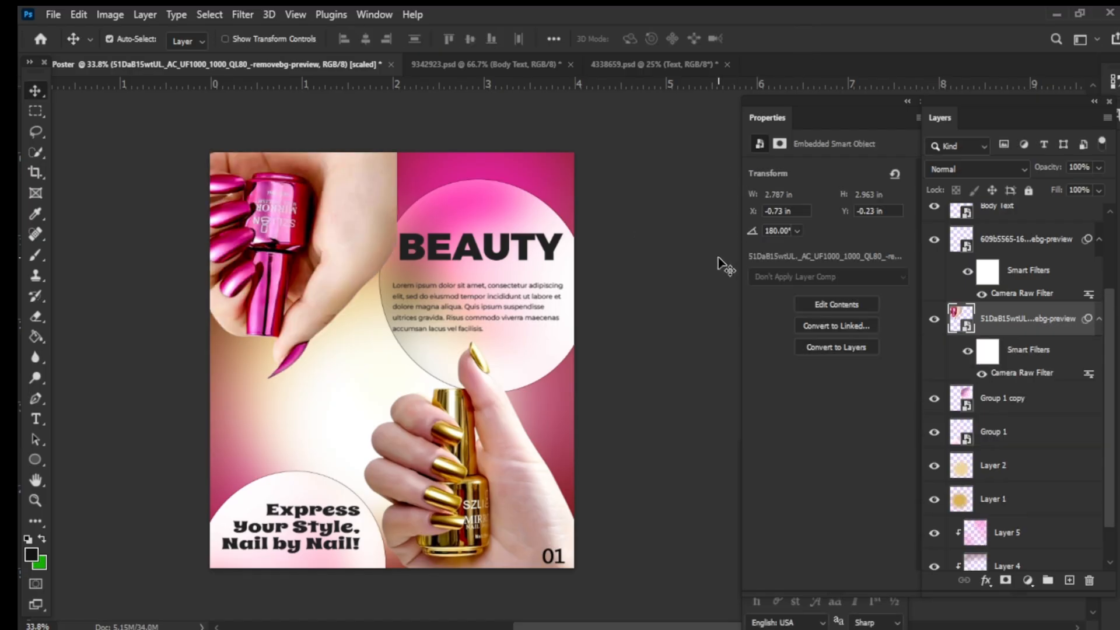
- Place the nail colour swatch wheel image as an embedded object and scale it to about 249% across the poster's middle
click(53, 14)
click(87, 357)
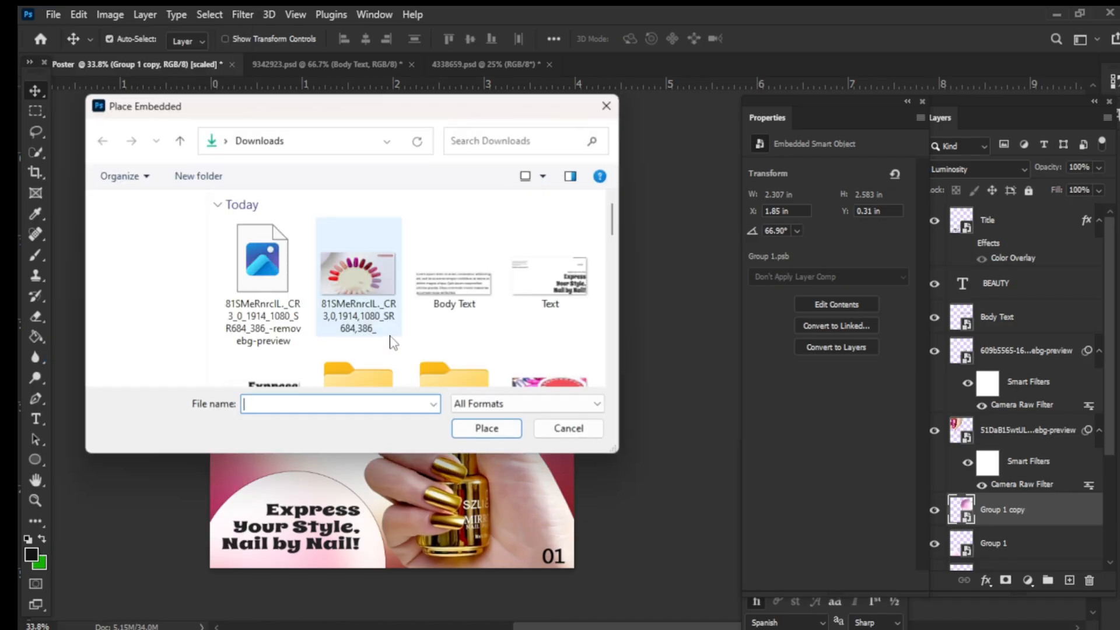
click(360, 257)
click(491, 425)
drag(574, 453, 700, 612)
drag(505, 330, 422, 326)
drag(660, 500, 557, 595)
drag(356, 392, 379, 421)
drag(647, 518, 415, 397)
drag(294, 378, 334, 435)
drag(455, 453, 411, 429)
drag(325, 405, 356, 373)
drag(441, 400, 644, 578)
drag(579, 421, 461, 325)
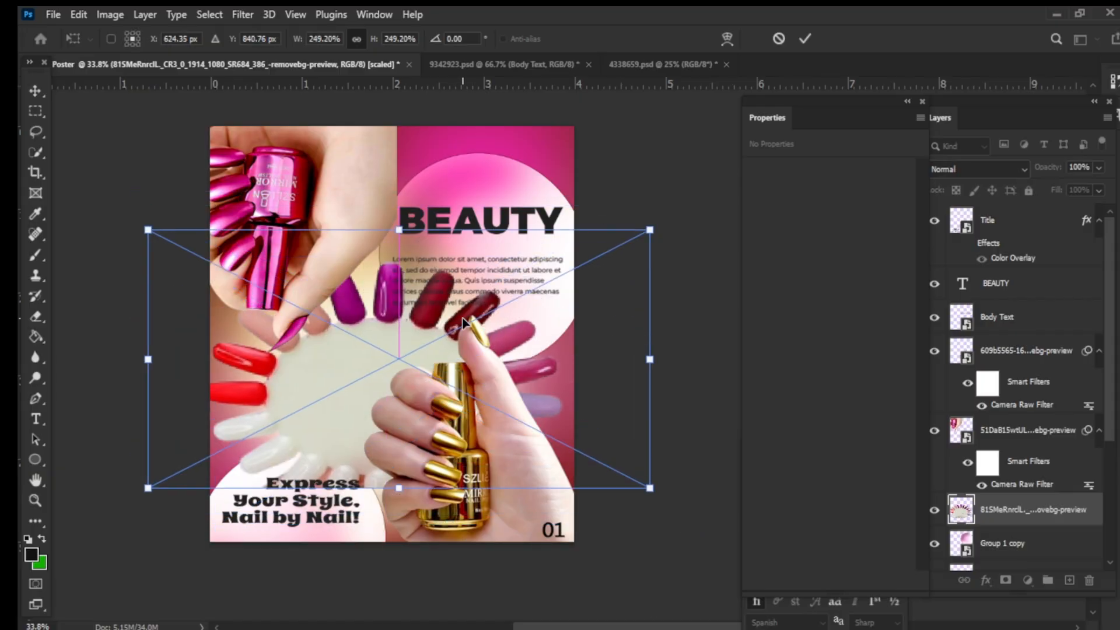
- Commit the placement and set the swatch layer's blend mode to Overlay
click(977, 169)
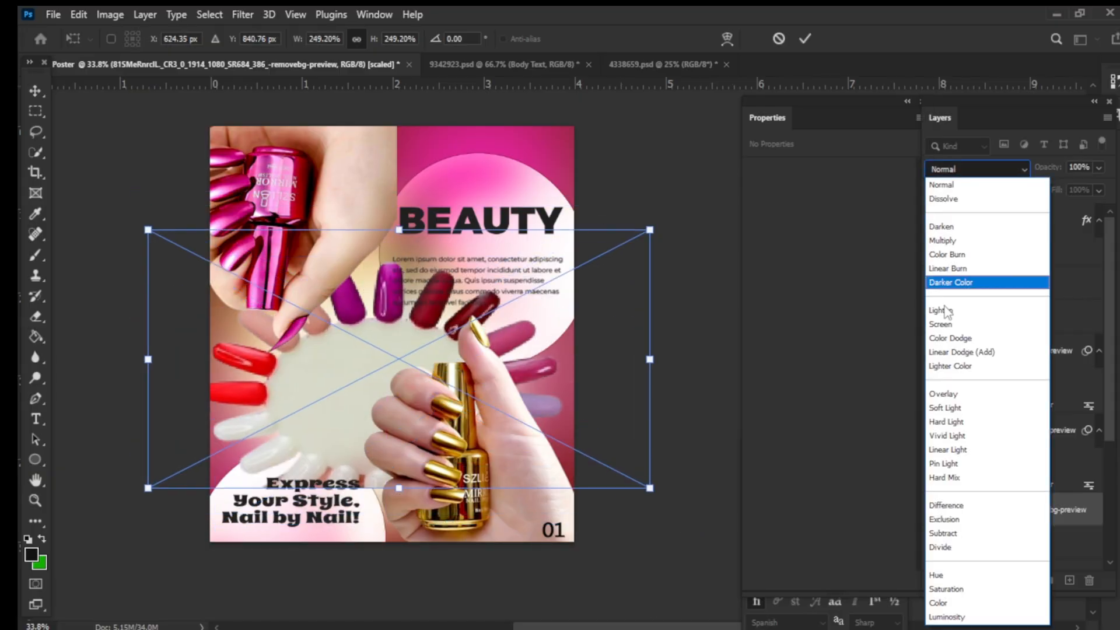
click(808, 36)
click(805, 35)
click(937, 168)
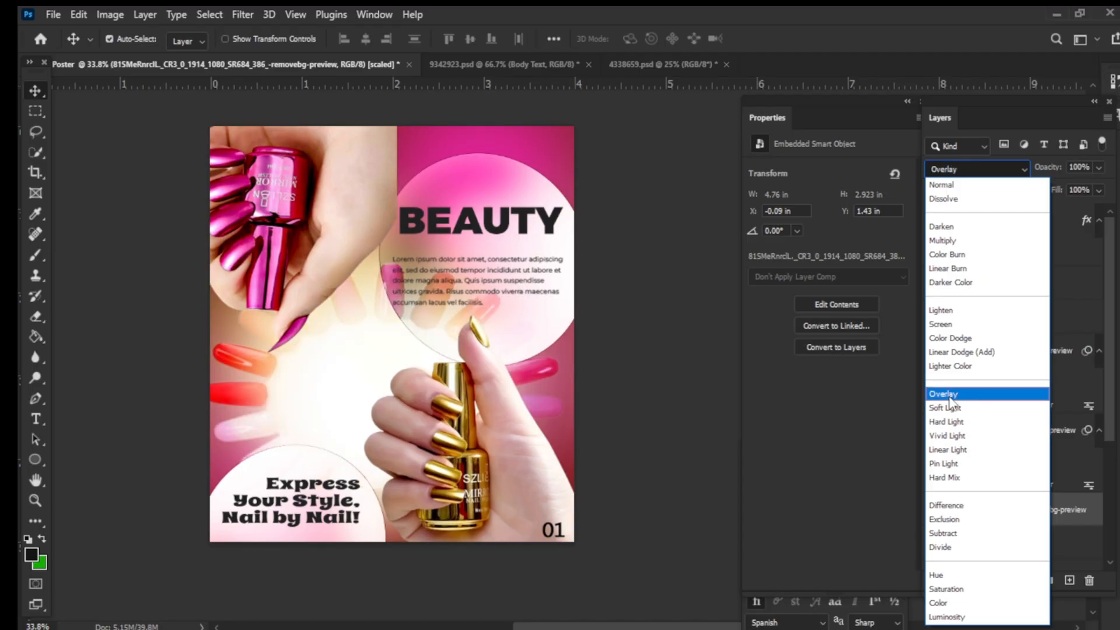
click(950, 396)
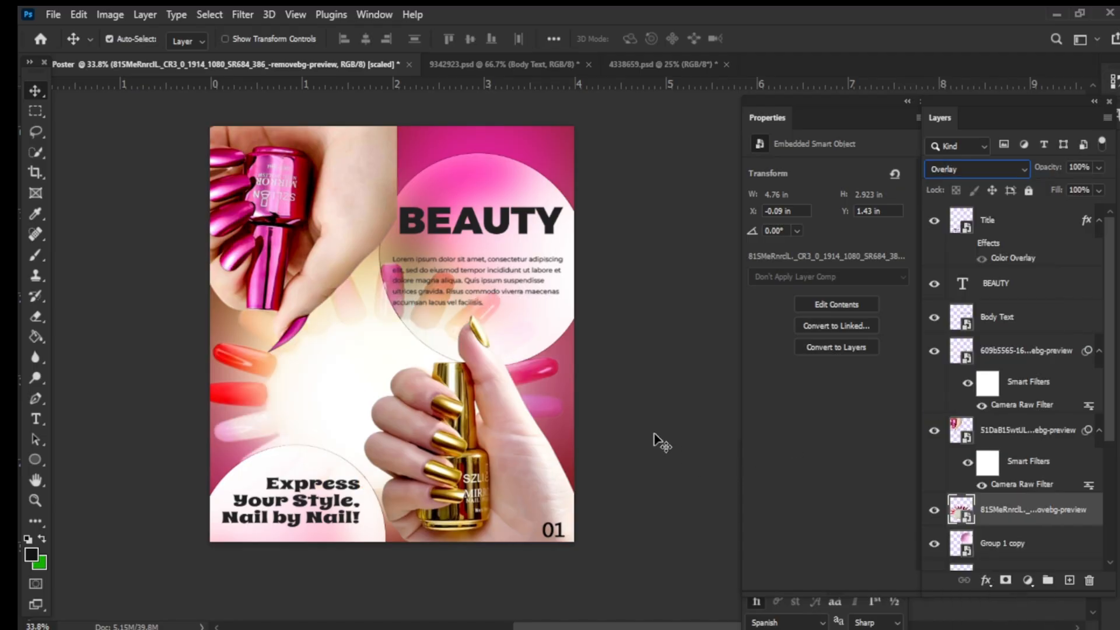
- Move and enlarge the swatch image to about 10.2 by 6.3 inches behind the hands
drag(486, 319, 416, 242)
key(ctrl+t)
drag(421, 491, 429, 626)
drag(565, 364, 710, 360)
drag(564, 626, 578, 626)
drag(598, 347, 665, 413)
key(Return)
key(h)
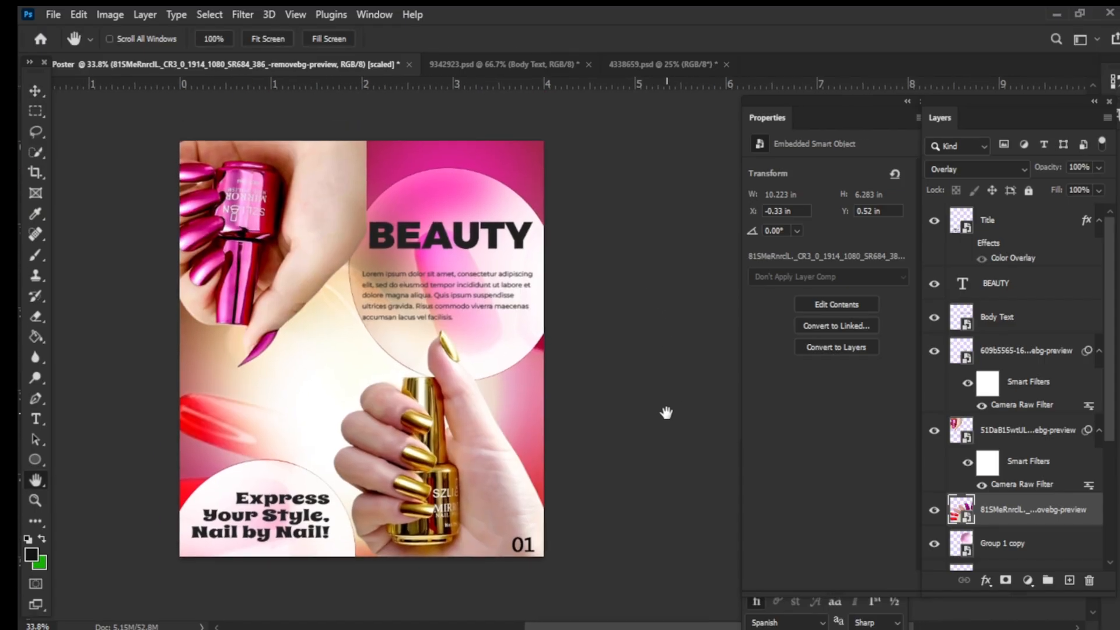
- Switch the swatch layer's blend mode back to Normal
click(1017, 173)
click(1000, 181)
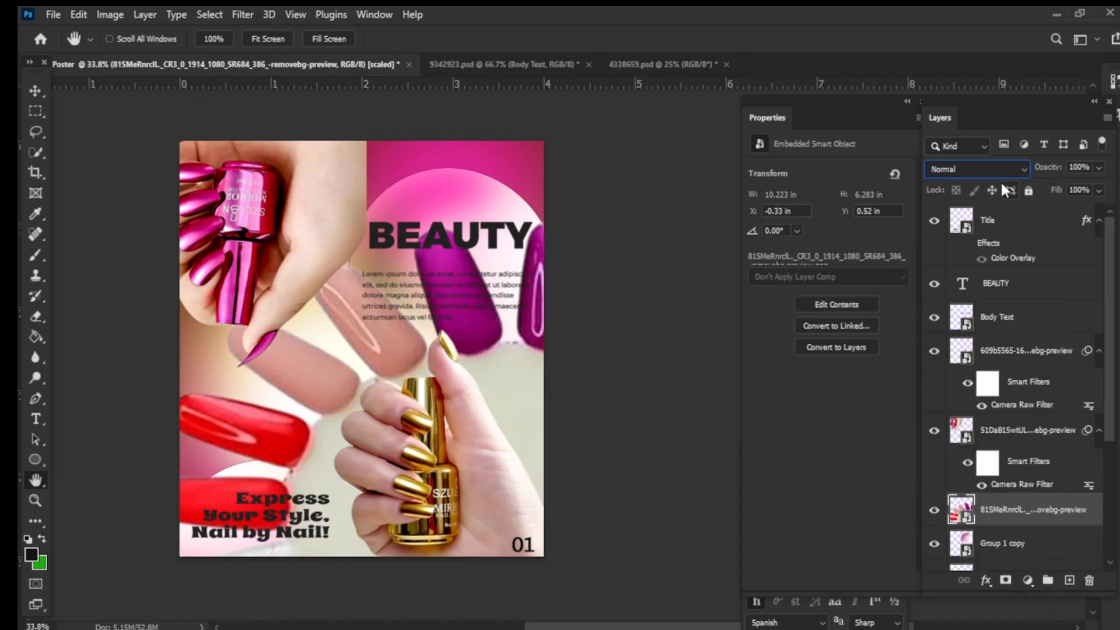
drag(723, 329, 722, 329)
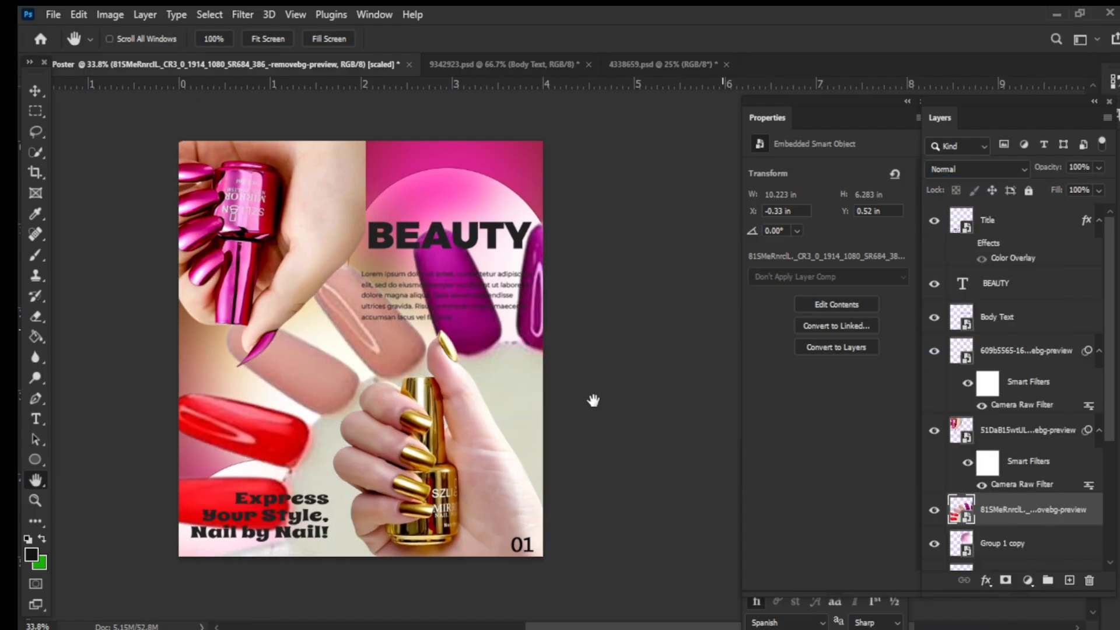
- Shift the swatch image slightly left and down and lower its opacity to 58%
key(ctrl+t)
drag(513, 387, 479, 411)
drag(1097, 188, 1067, 183)
key(Return)
key(h)
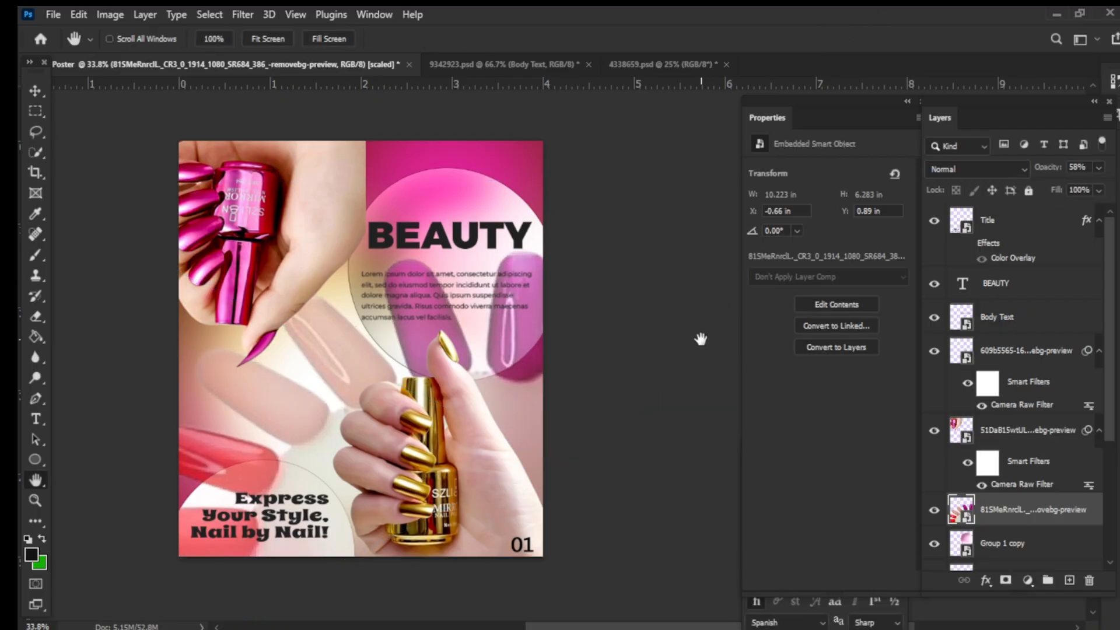
key(ctrl+t)
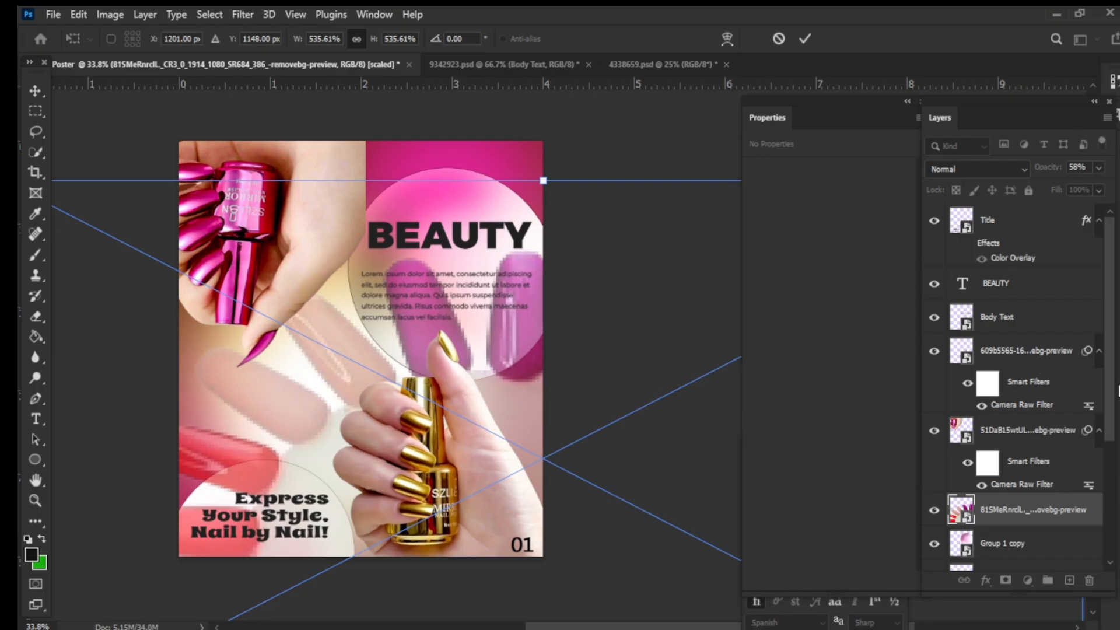
scroll(1096, 539, down, 5)
key(Return)
- Shrink the pink polish hand to about 2.5 by 2.6 inches and reposition it in the upper-left corner
click(1027, 240)
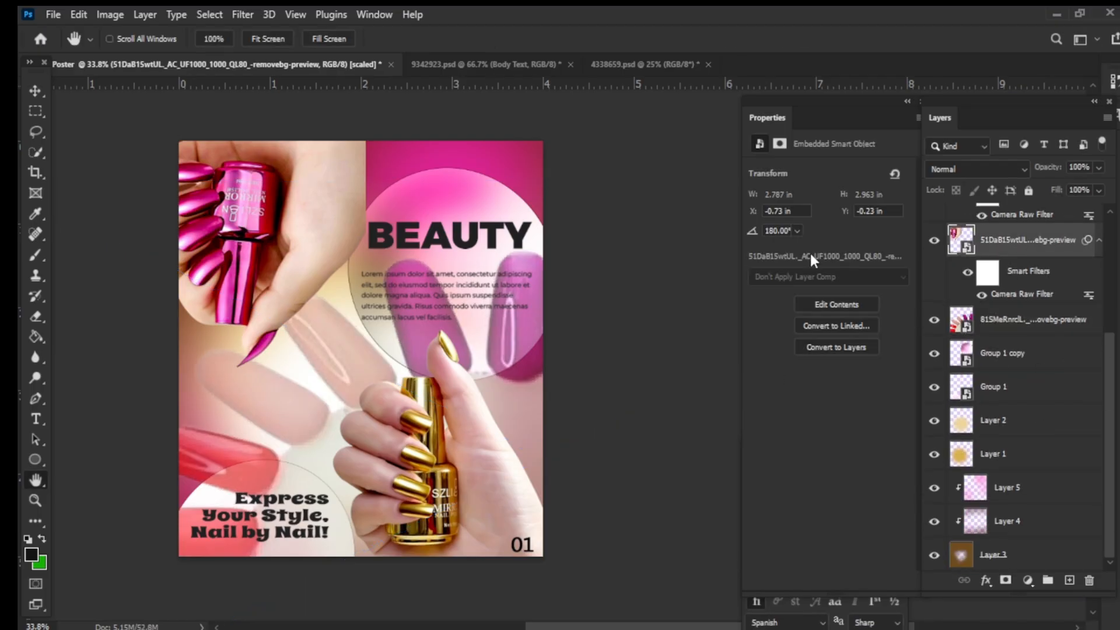
key(ctrl+t)
click(601, 269)
drag(365, 367, 335, 344)
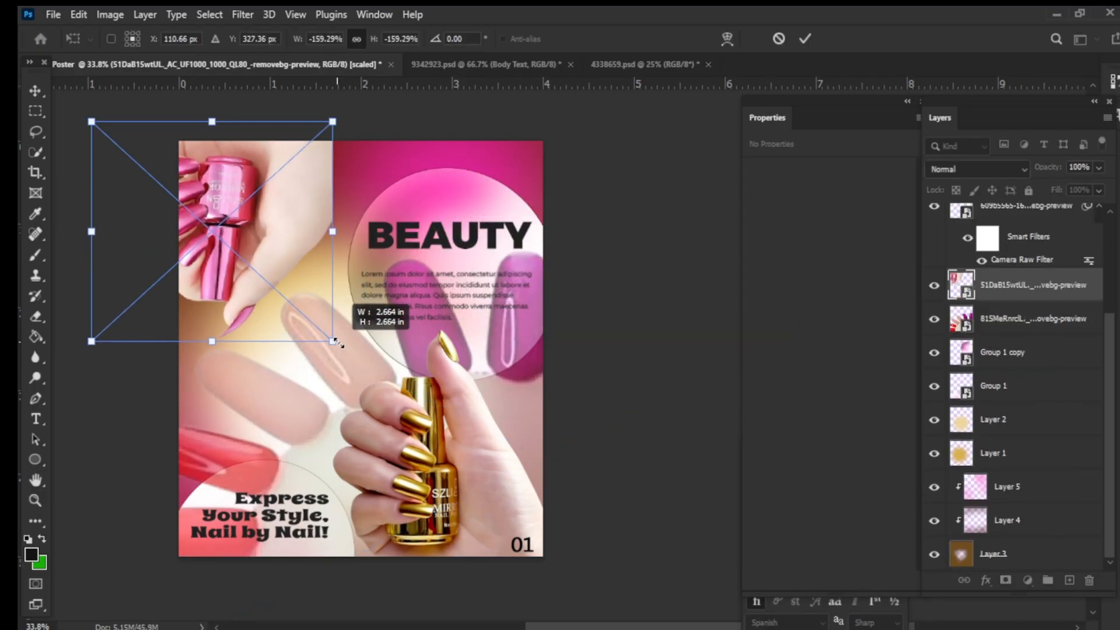
drag(250, 246, 263, 248)
click(805, 38)
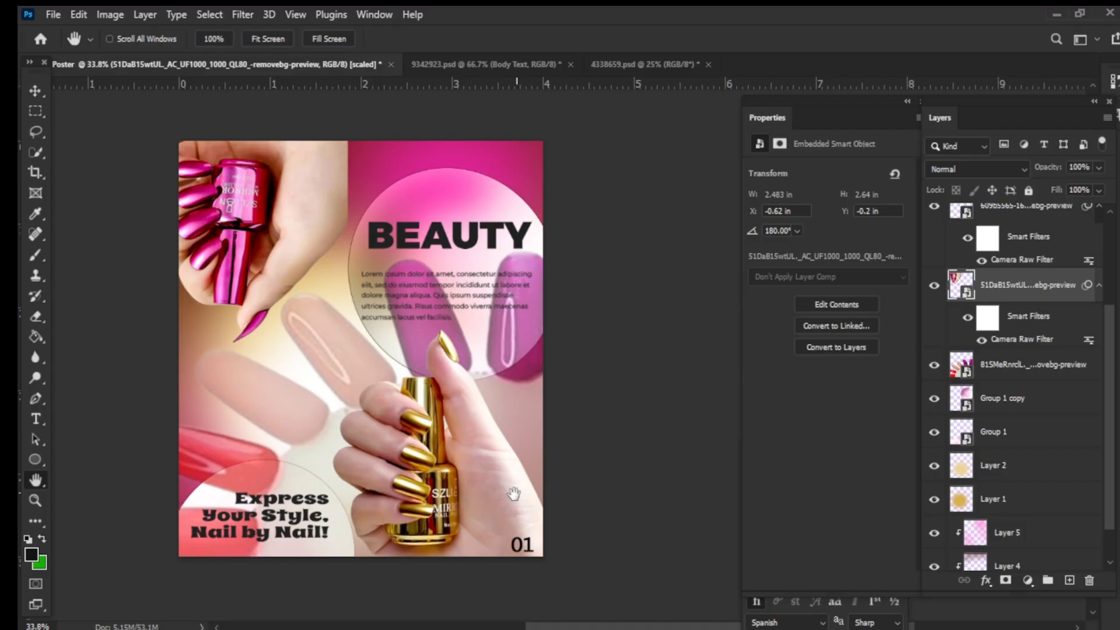
key(ctrl+t)
click(592, 264)
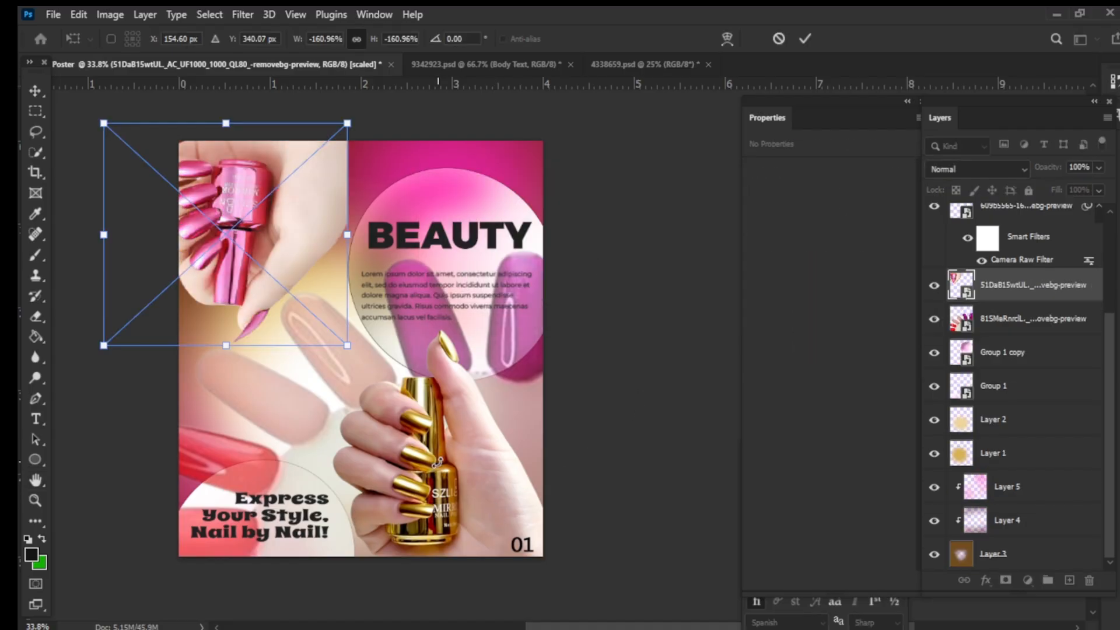
click(802, 39)
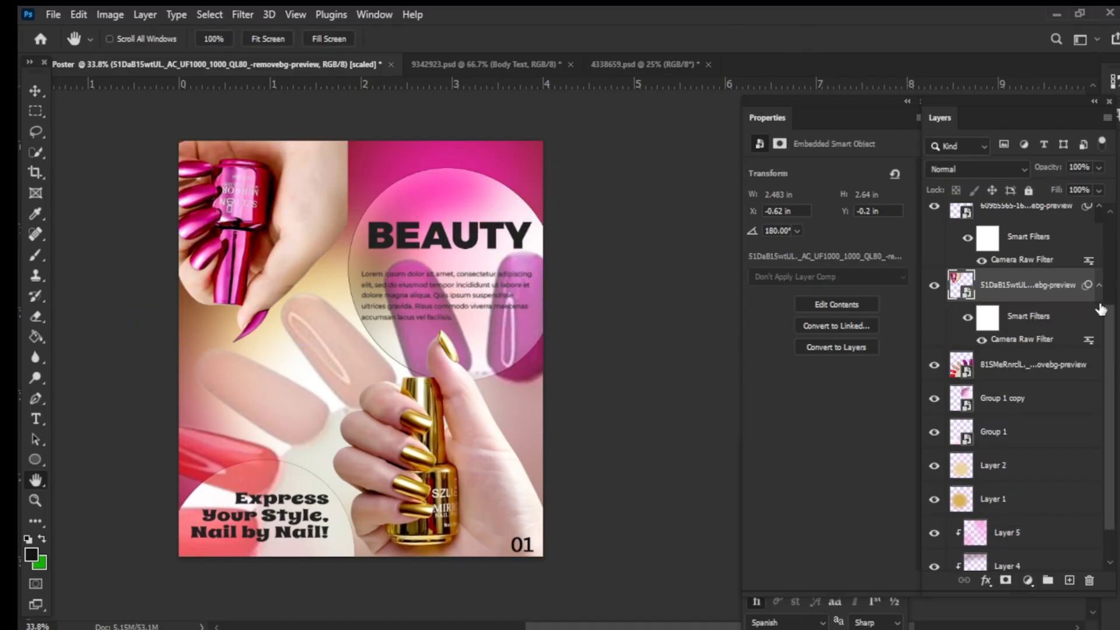
- Shrink the gold polish hand to about 2.5 inches wide and move it slightly lower and right
click(1039, 211)
drag(1111, 389, 1072, 328)
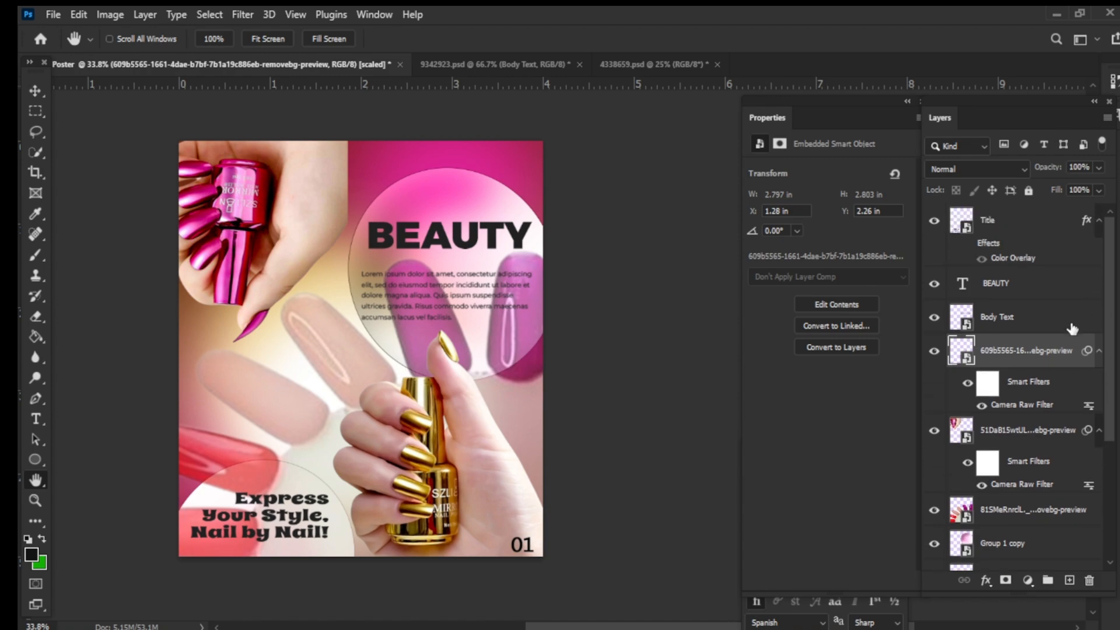
key(ctrl+t)
click(616, 271)
mouse_move(474, 466)
mouse_down()
mouse_move(491, 484)
mouse_move(485, 467)
mouse_up()
drag(557, 555, 533, 533)
drag(480, 488, 492, 518)
click(805, 38)
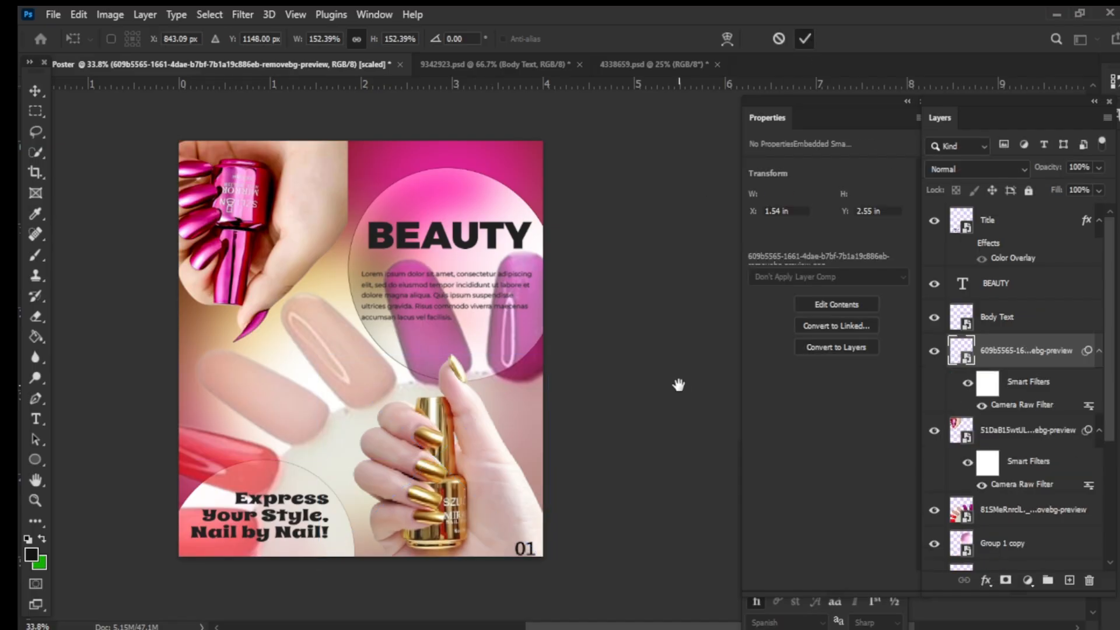
key(h)
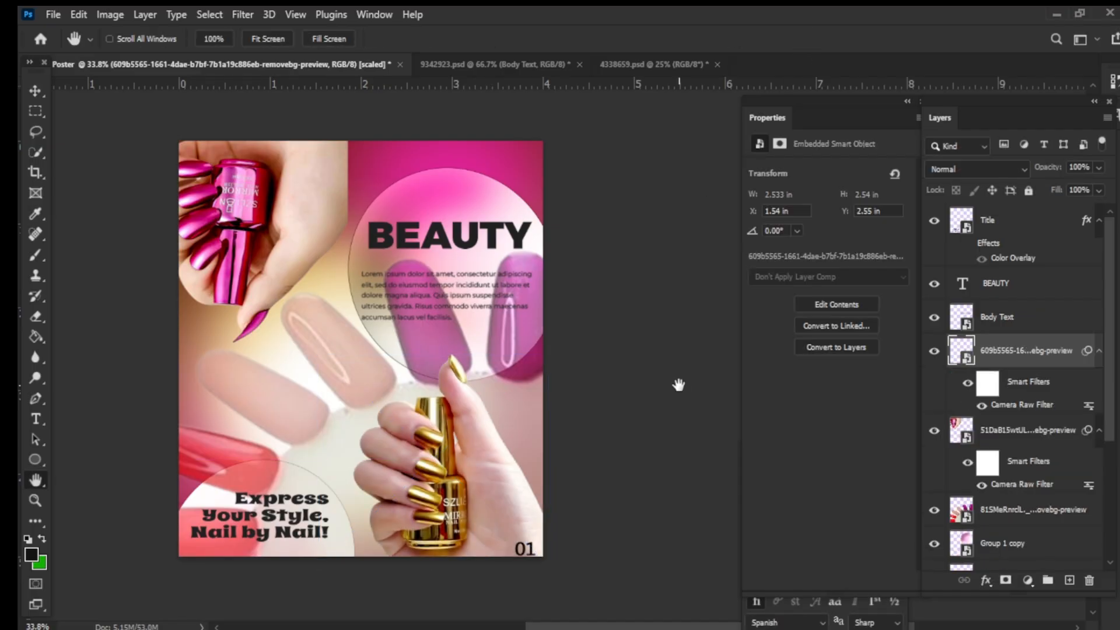